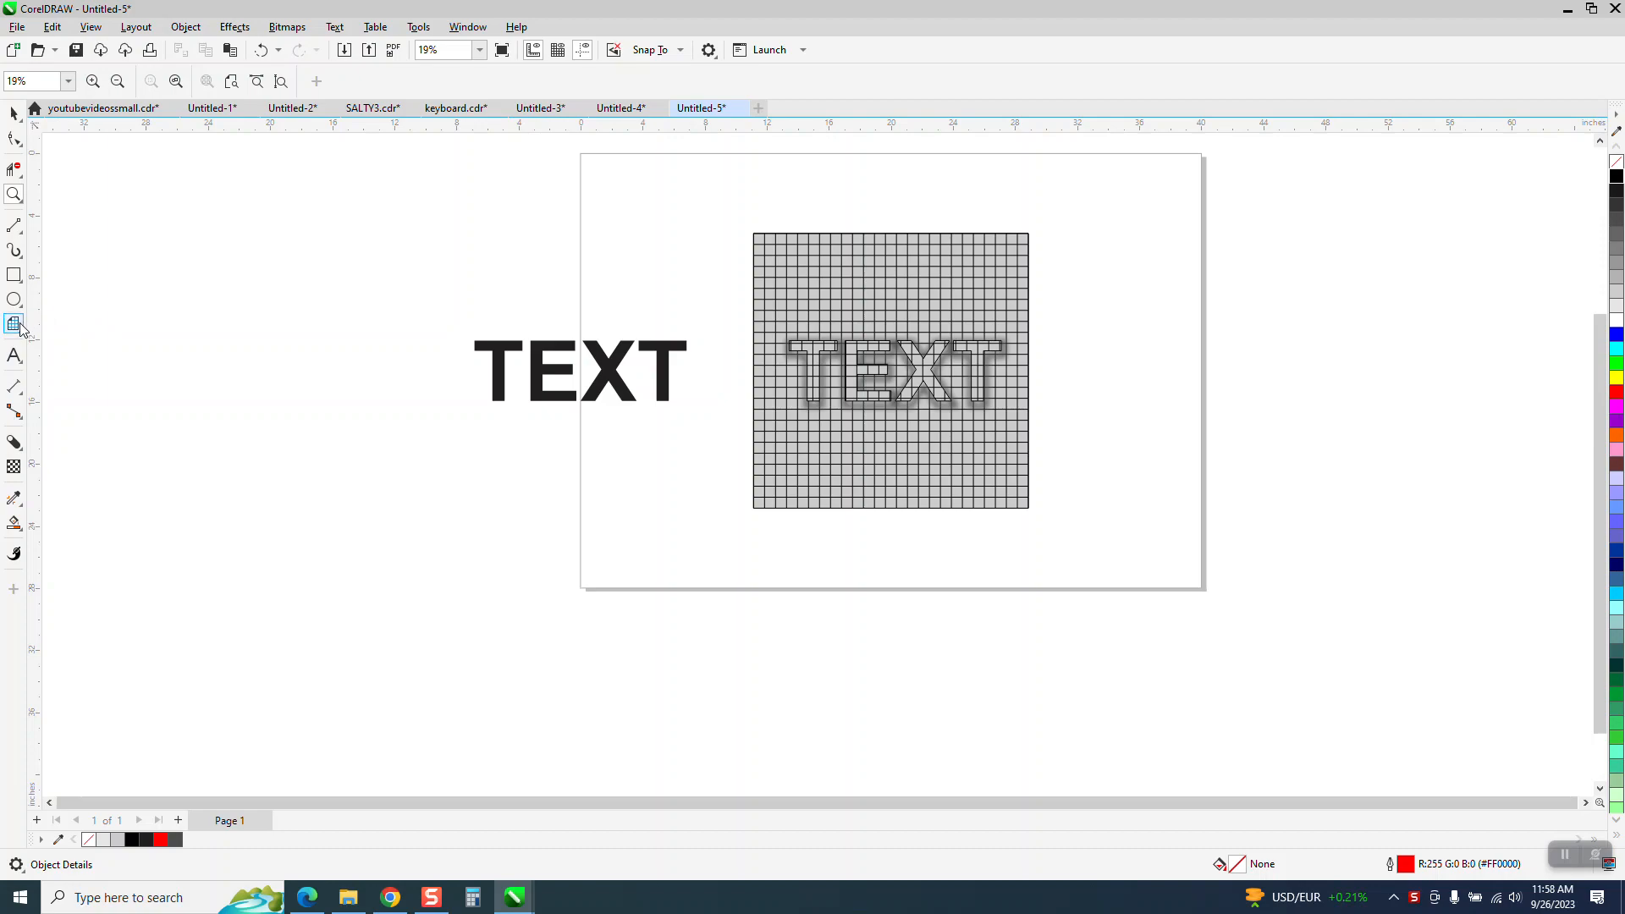
Draw a 30 by 30 graph paper grid about 14.2 inches square on the empty area beside the TEXT letters
click(21, 332)
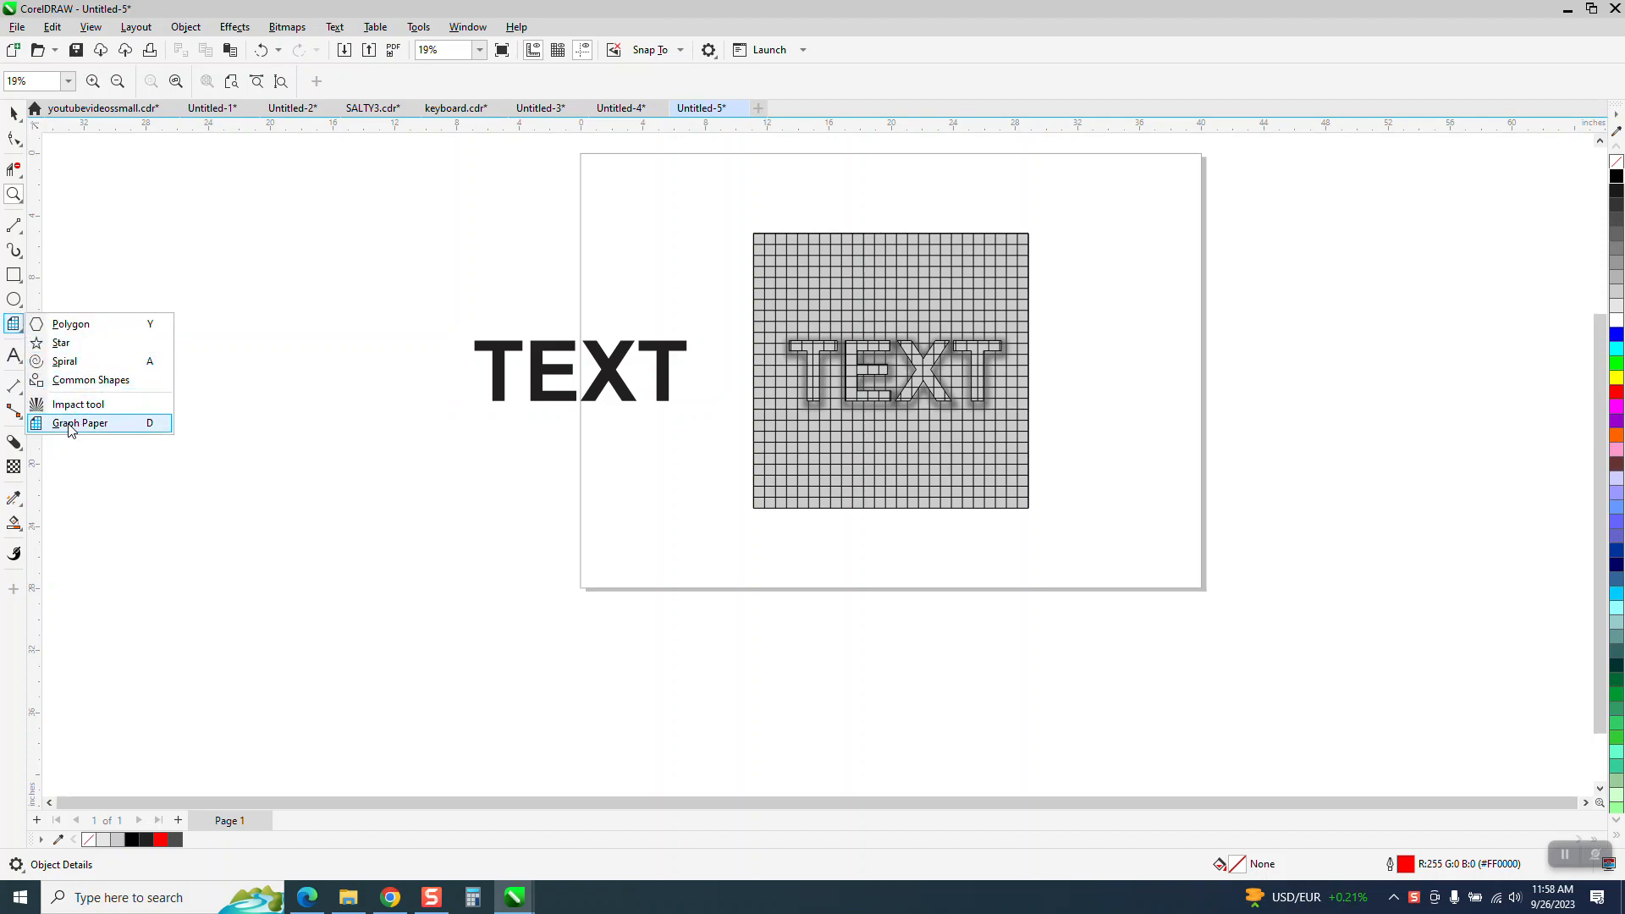
mouse_move(18, 359)
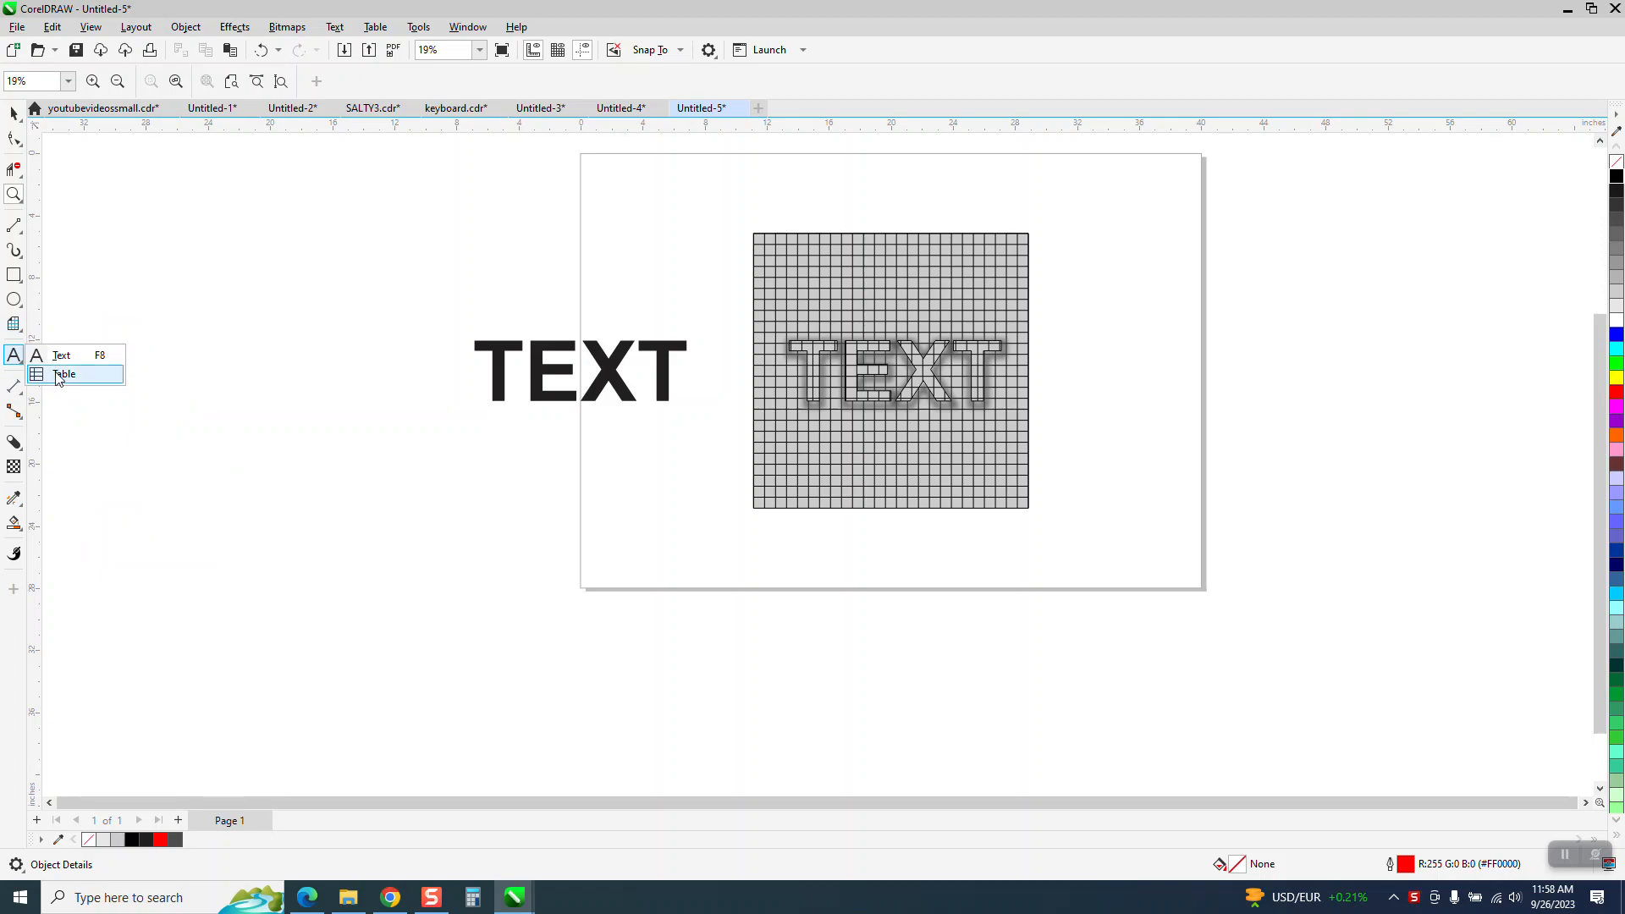
mouse_move(19, 328)
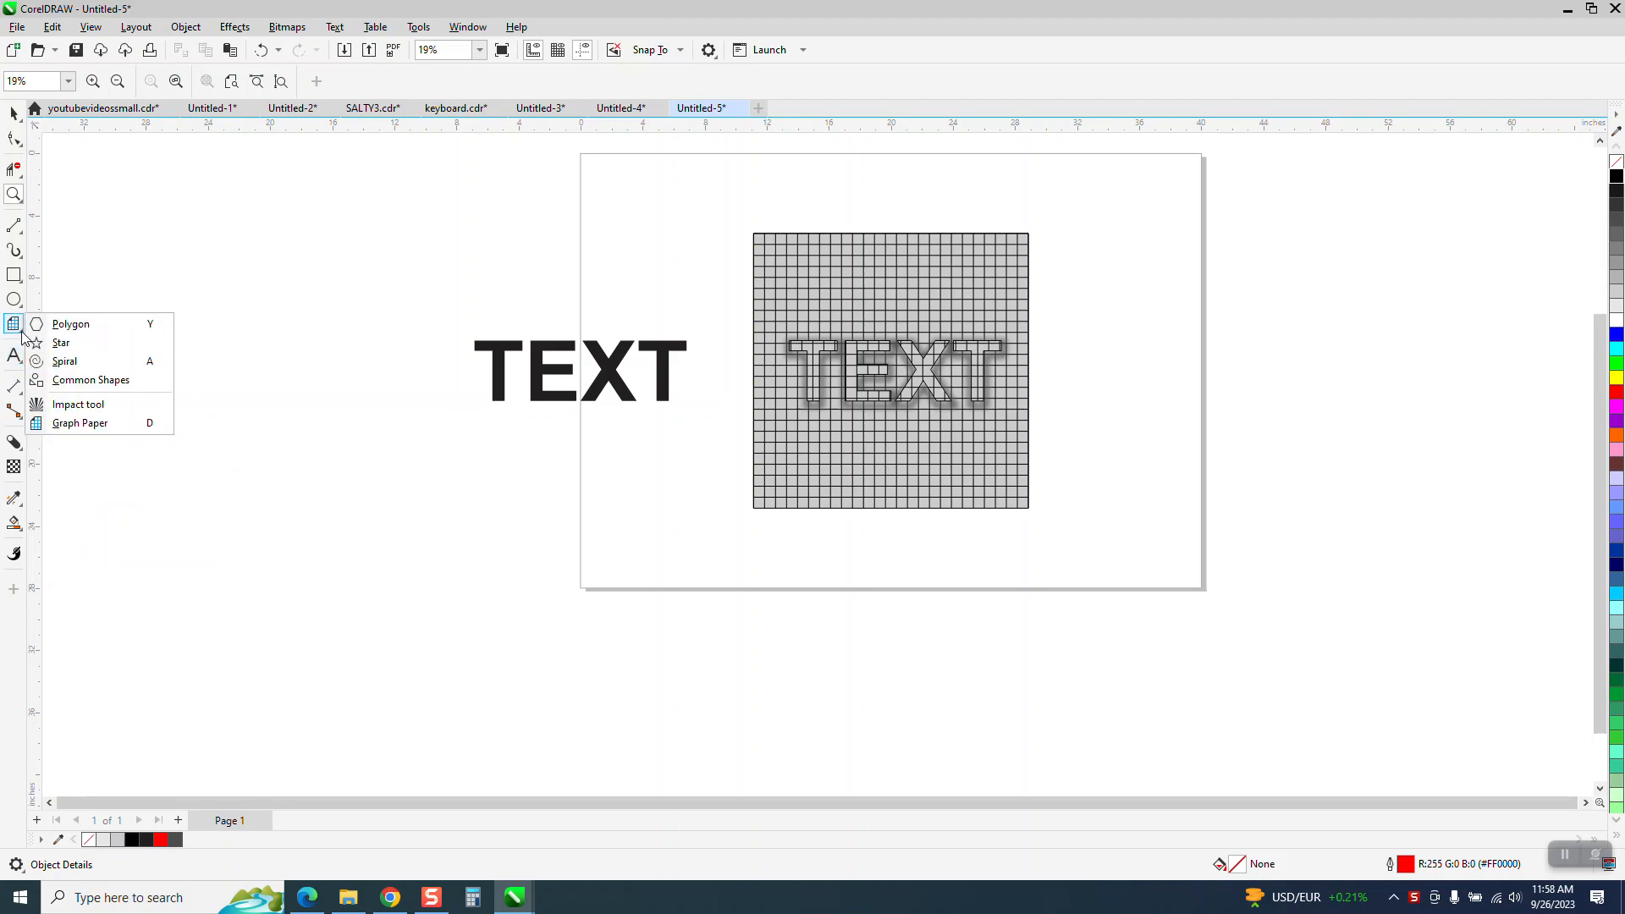
click(88, 424)
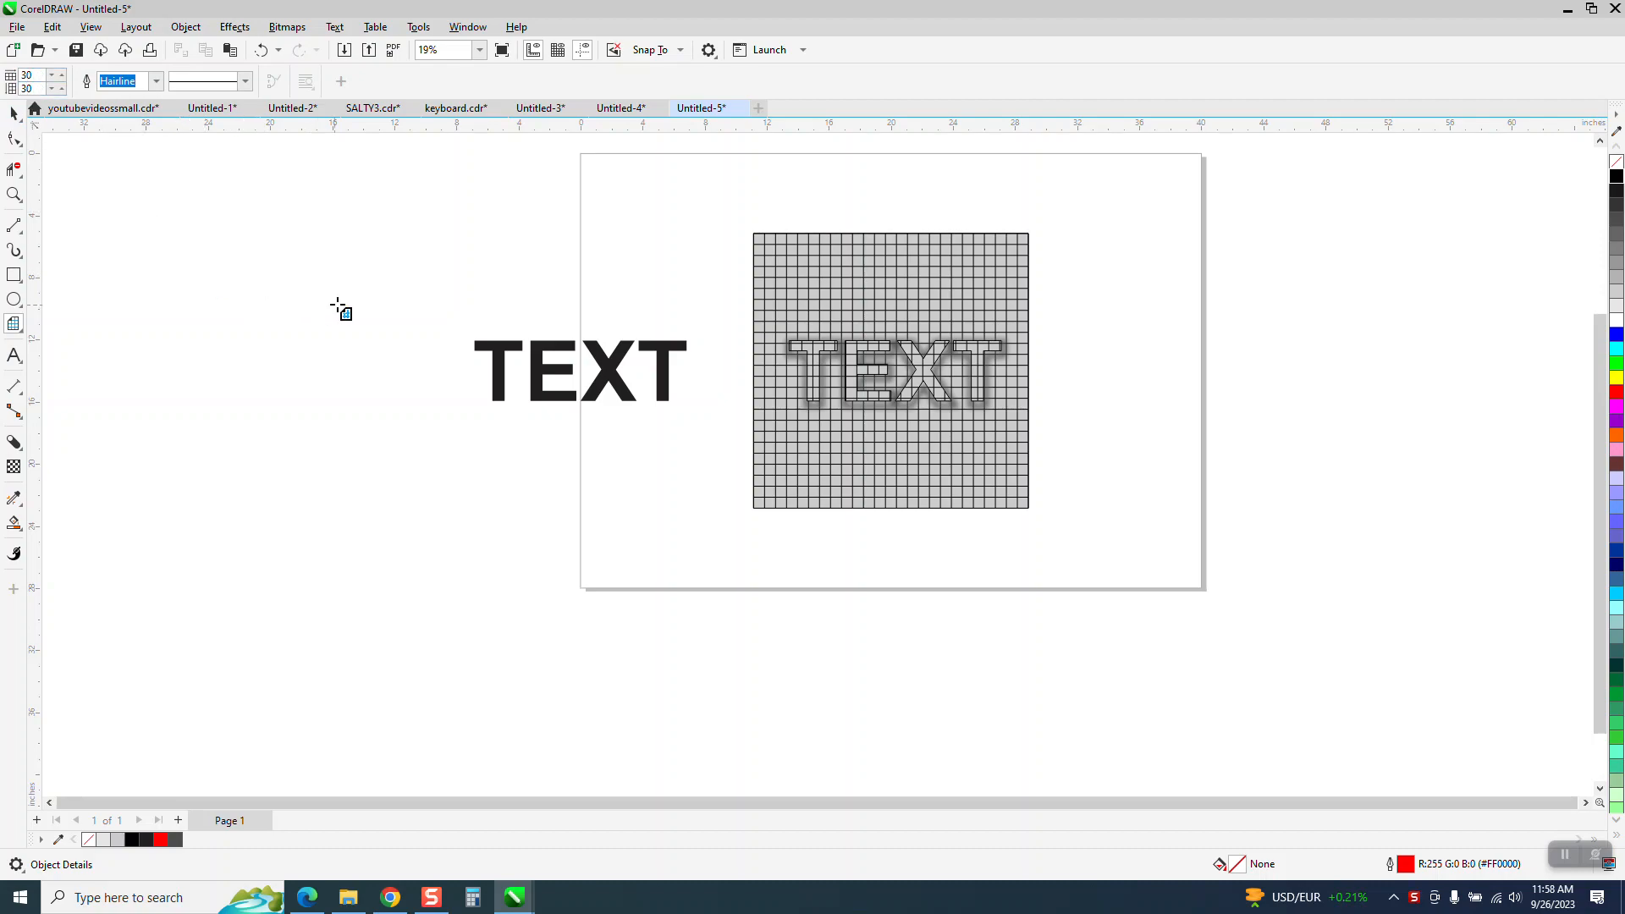
drag(426, 264, 242, 480)
Move the entire finished sample, grey grid with shadowed TEXT, off the page to its right side
click(13, 113)
drag(745, 214, 1124, 539)
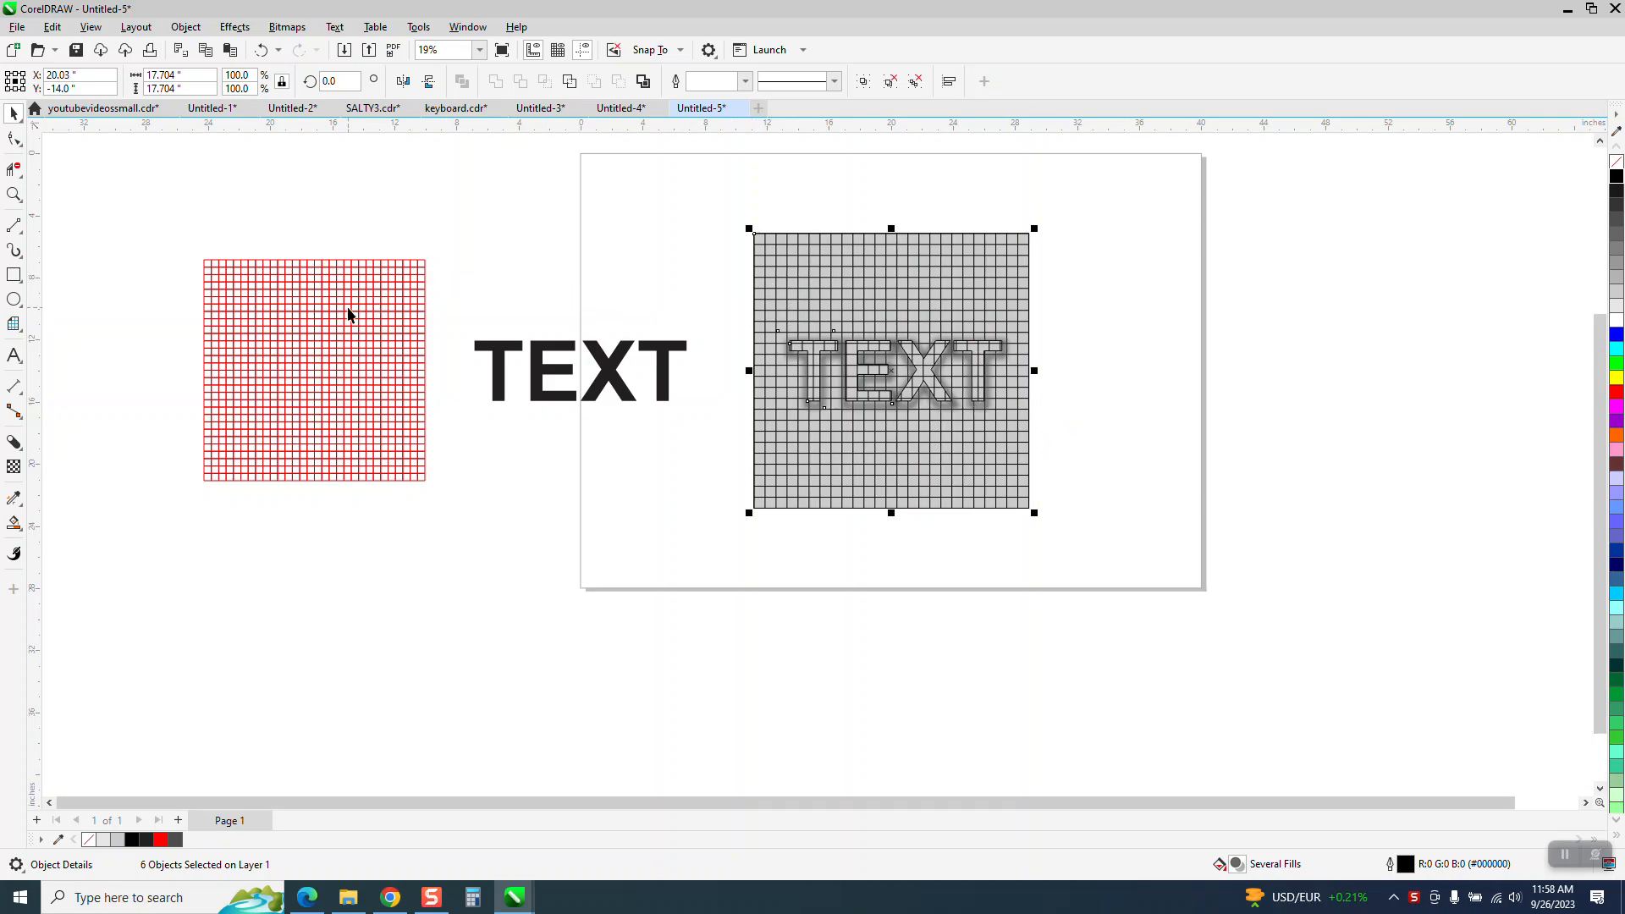
click(347, 307)
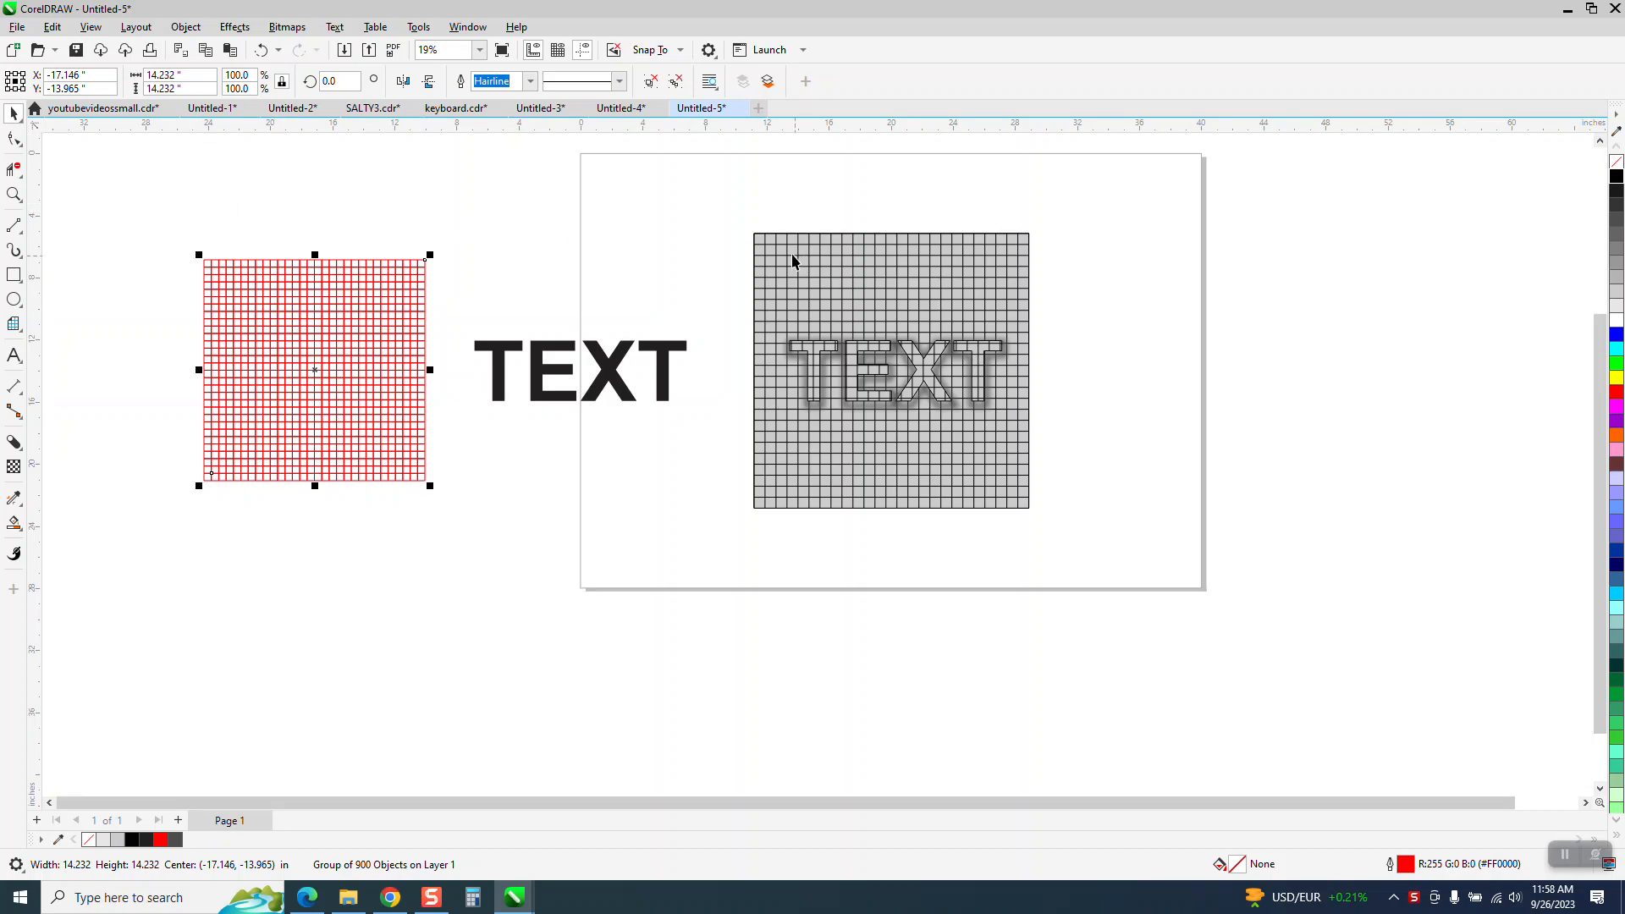
drag(759, 235, 1116, 553)
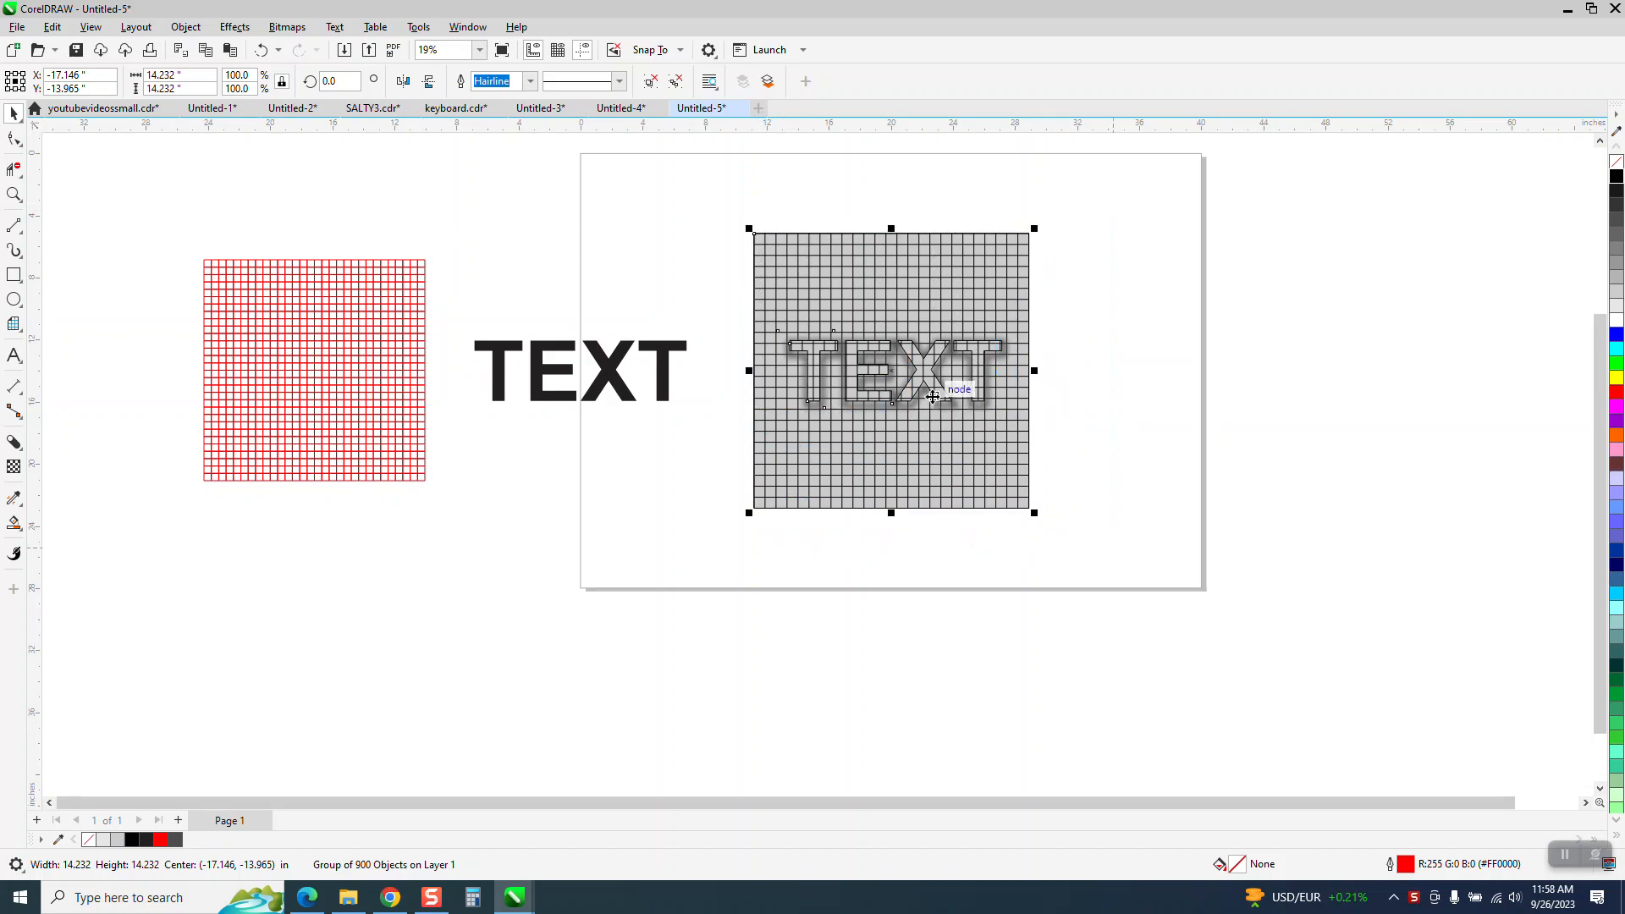
drag(890, 364, 1376, 383)
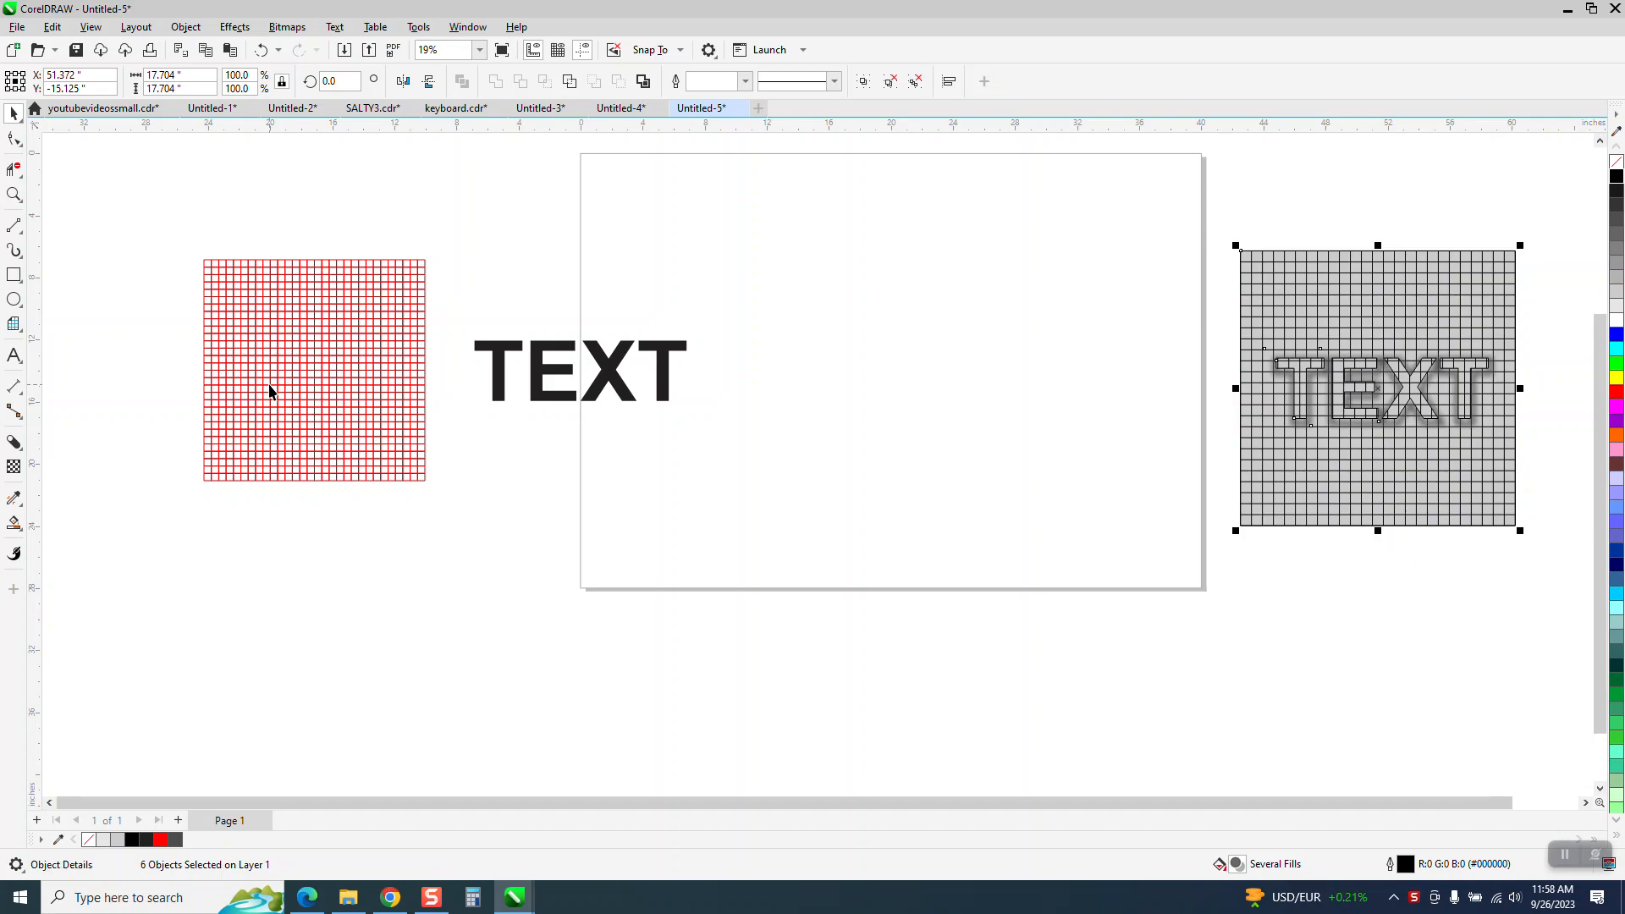
Center the new grid on the page and give it a light grey fill (RGB 204, 204, 204) with black outlines
click(296, 385)
key(p)
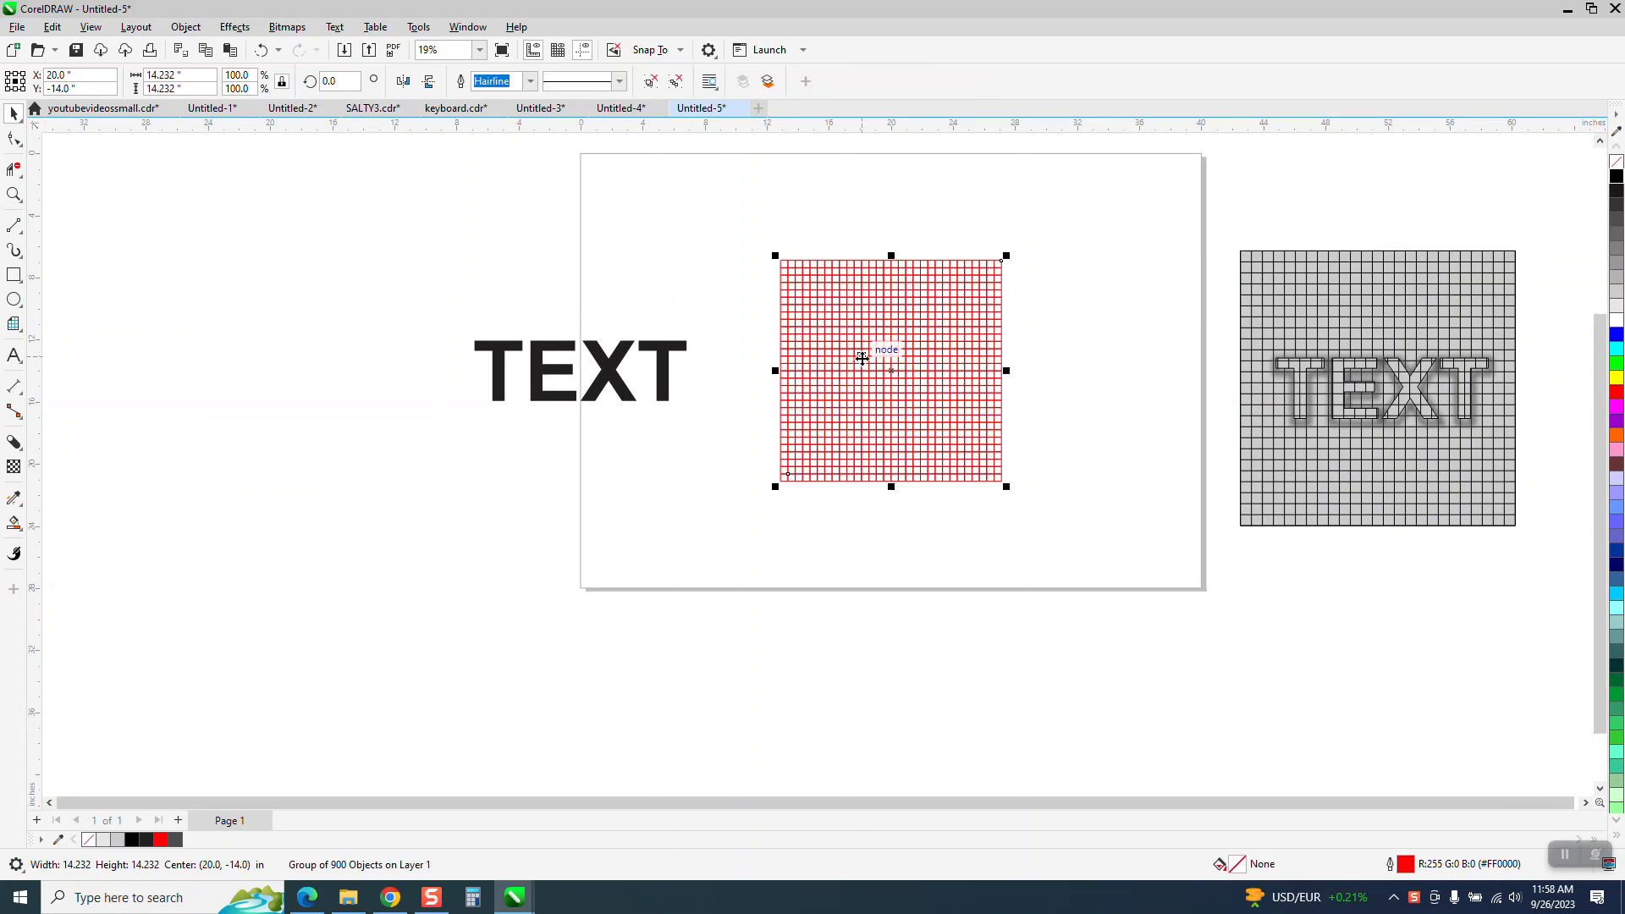
click(1618, 298)
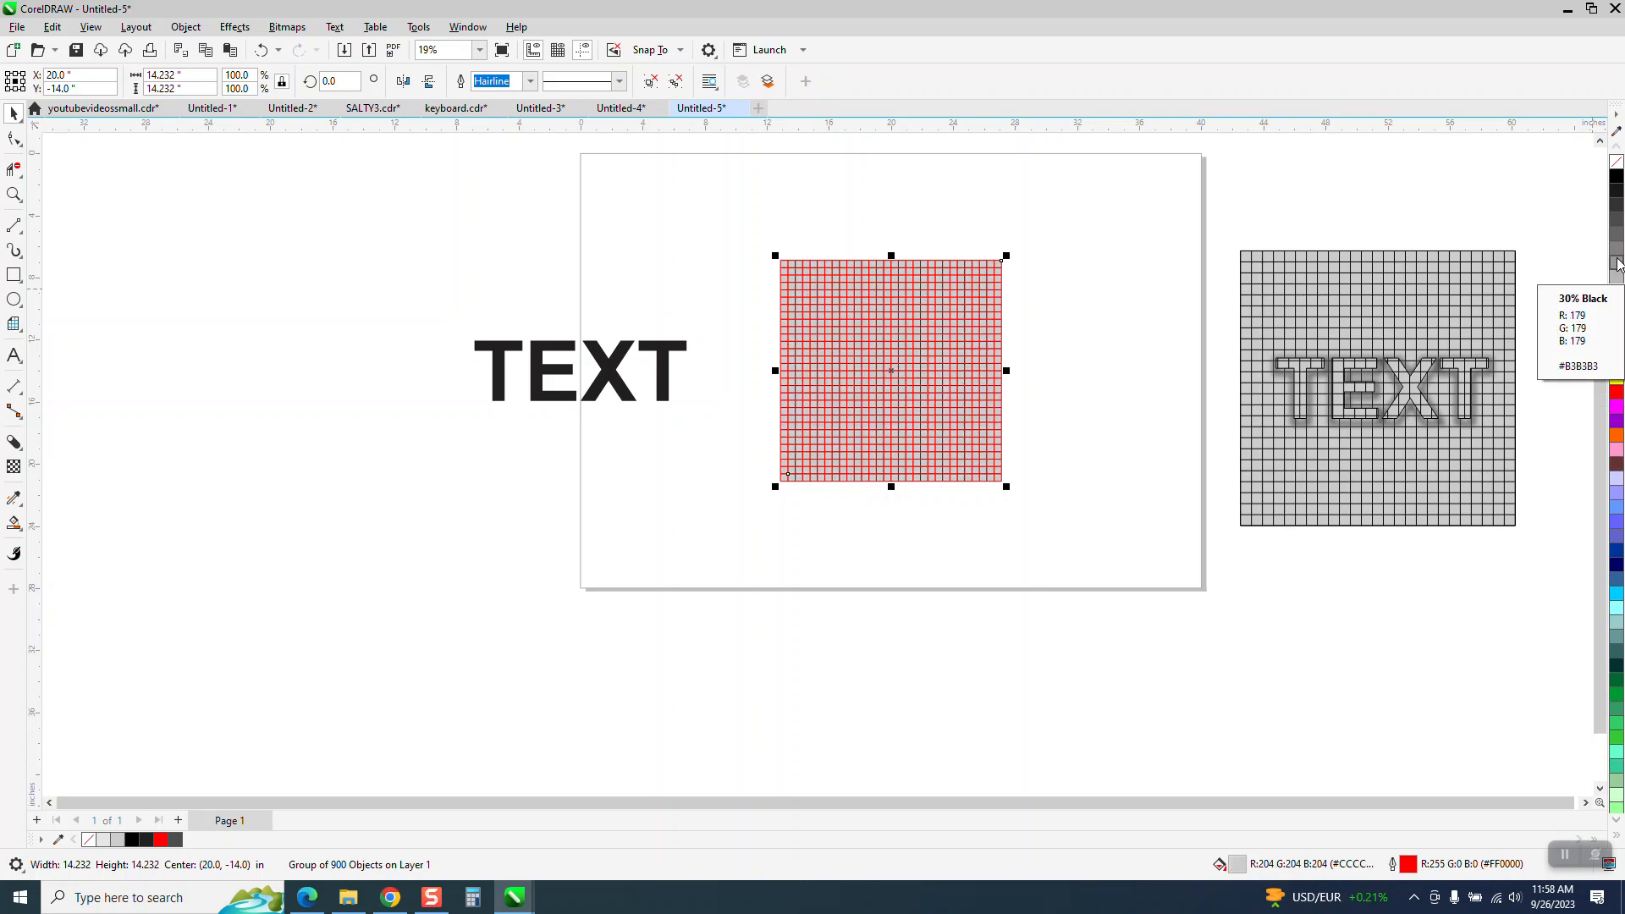
right_click(1618, 181)
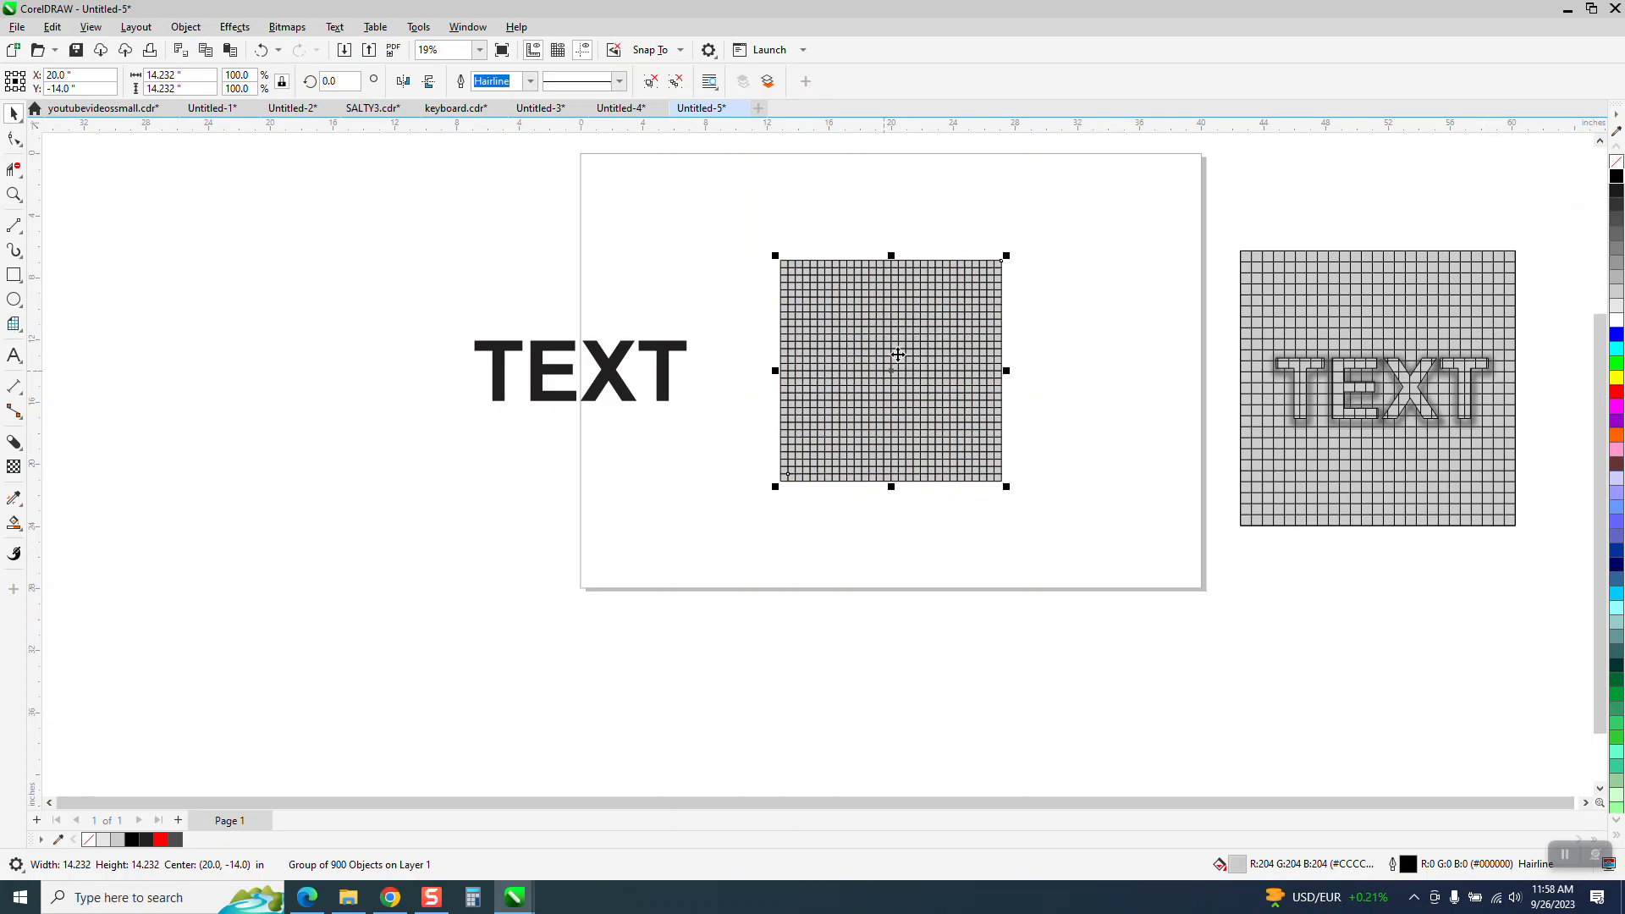
click(15, 325)
click(21, 332)
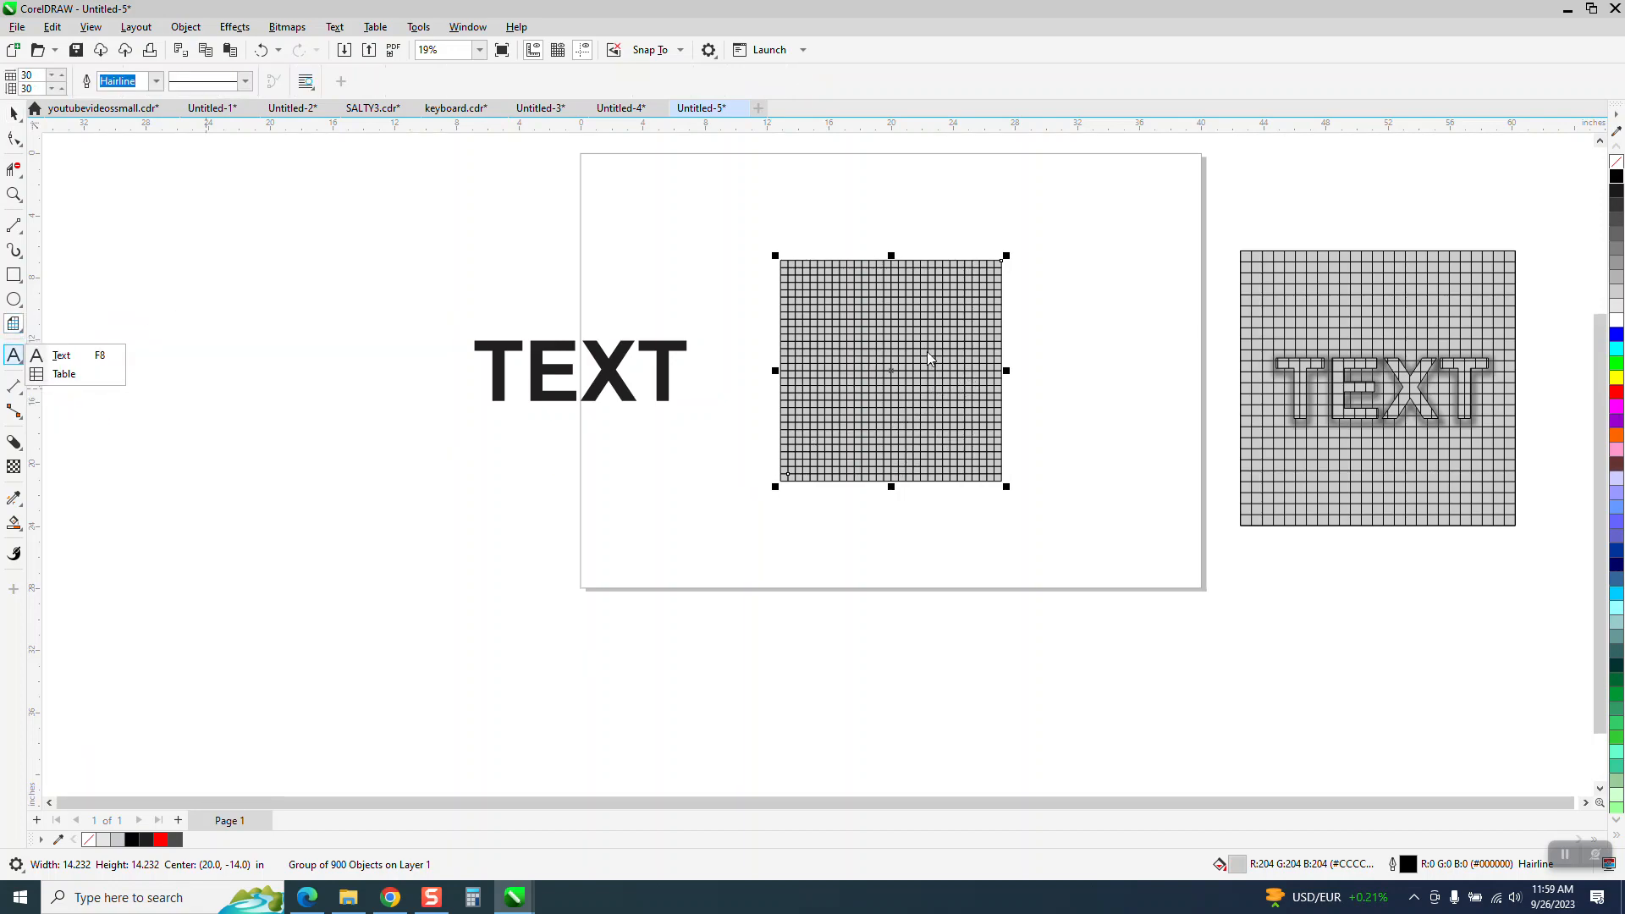
click(14, 194)
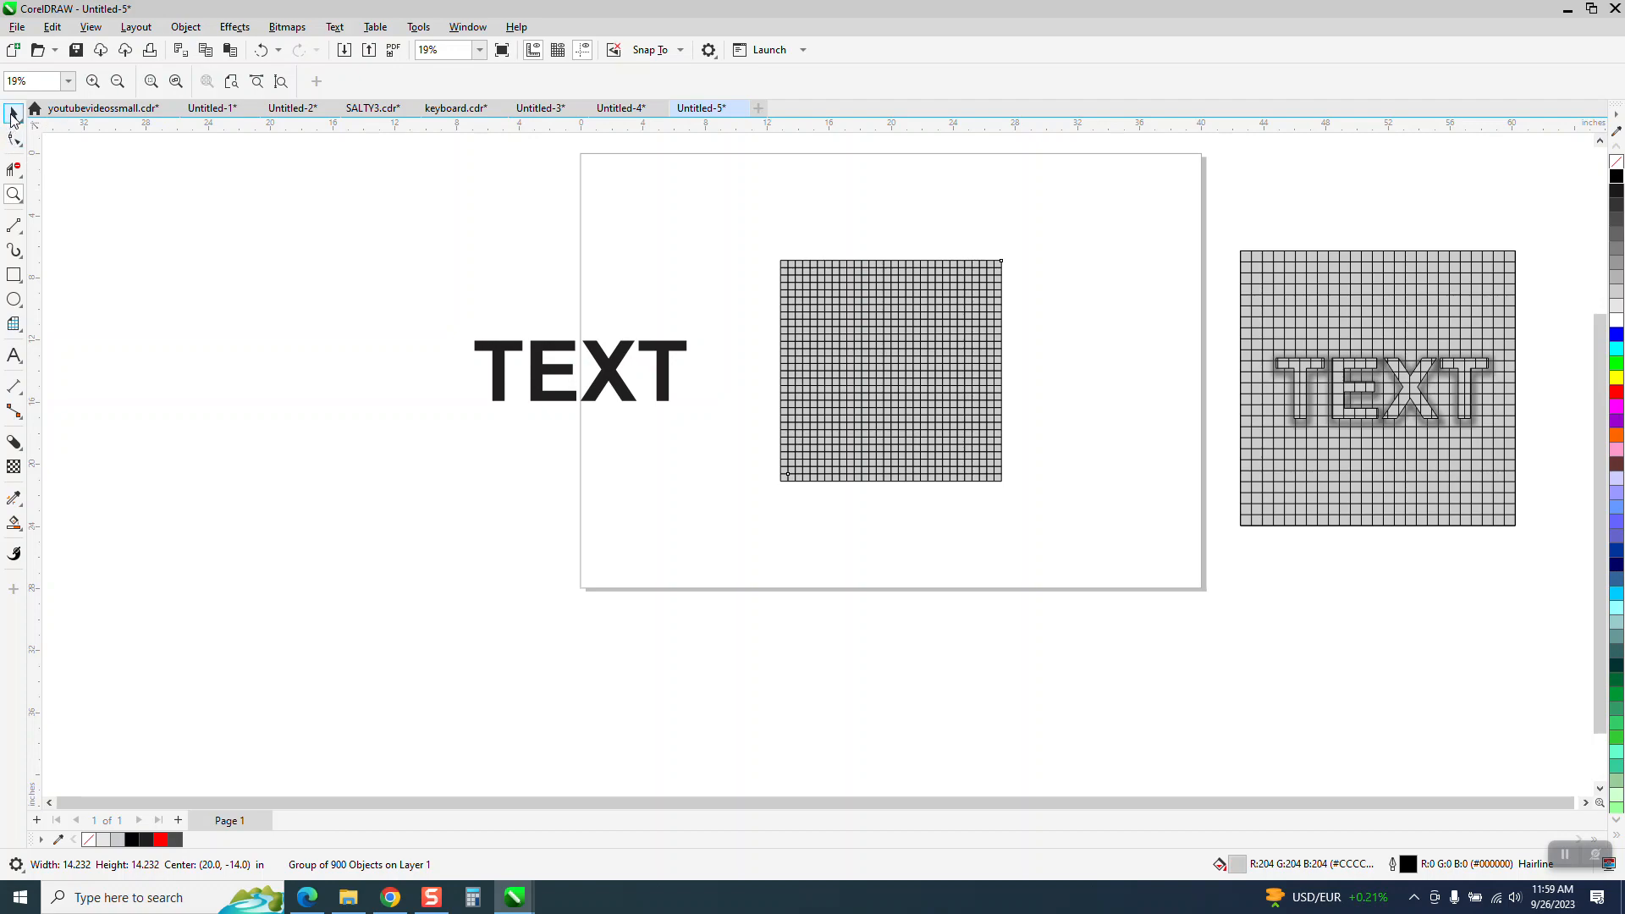
click(14, 114)
click(574, 347)
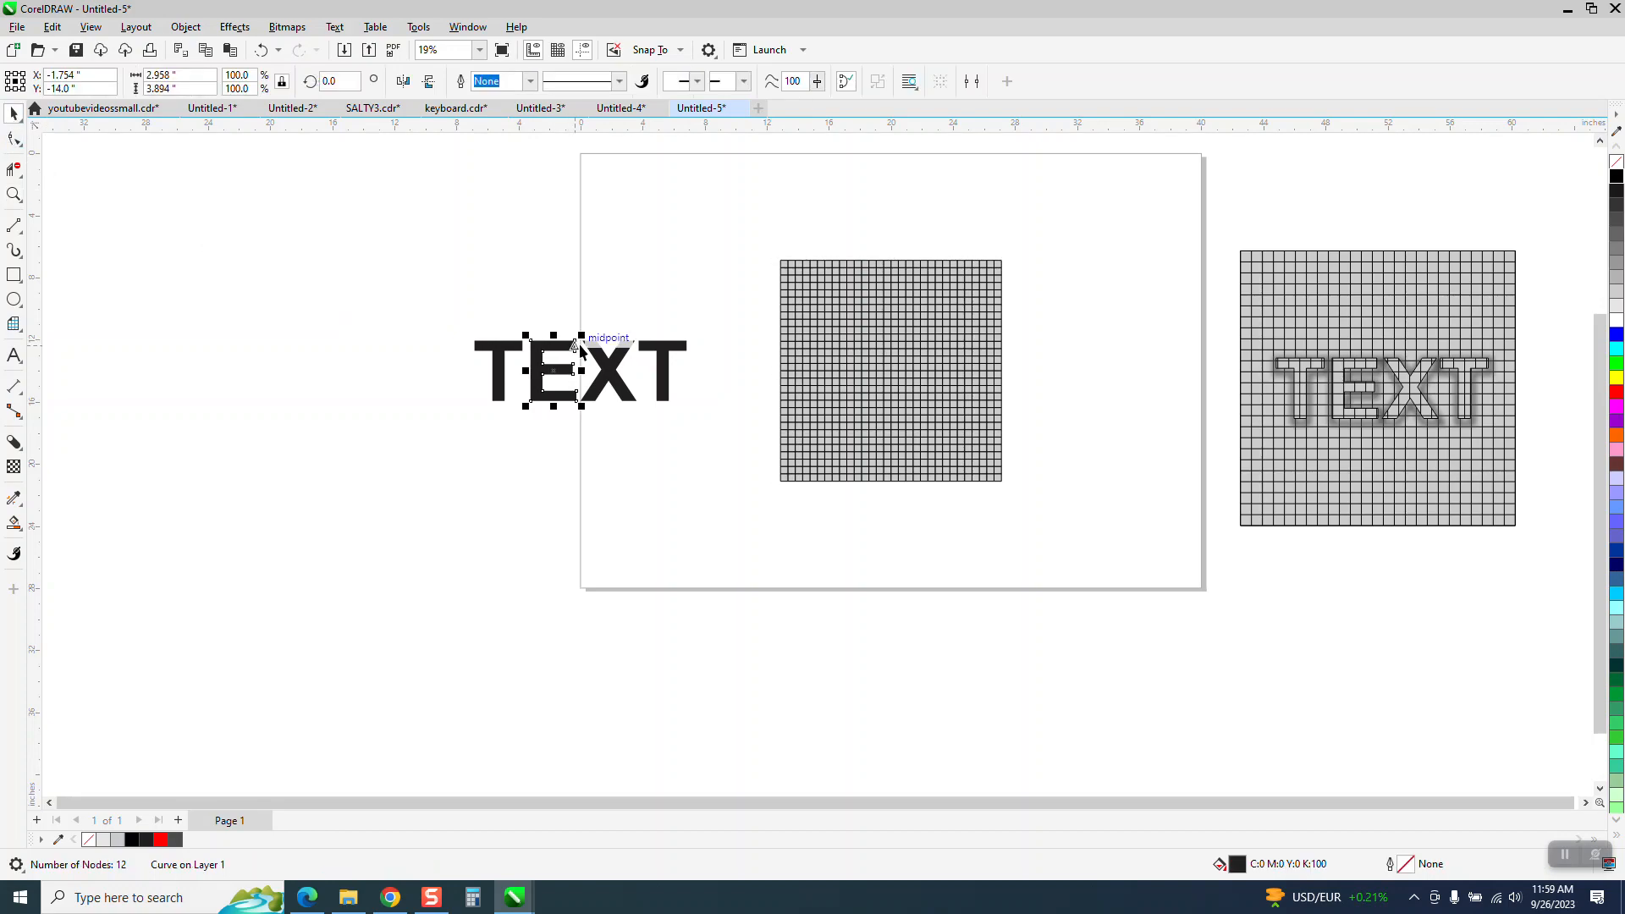
key(p)
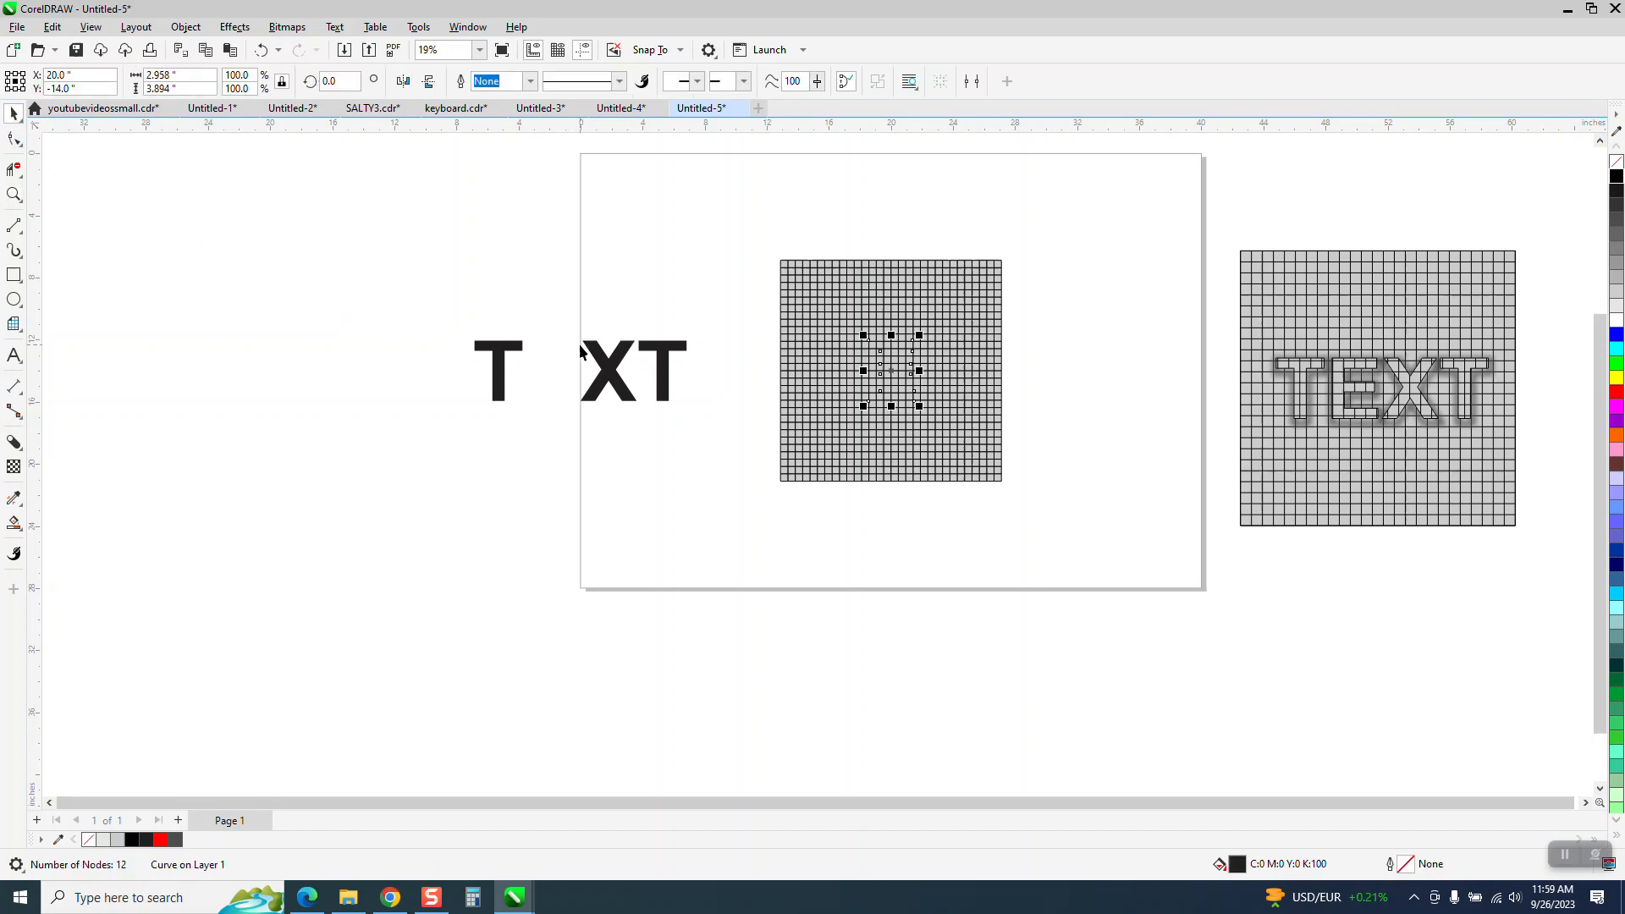
click(269, 56)
Group the four black TEXT letters and bring the group to the front in the stacking order
drag(442, 273, 700, 483)
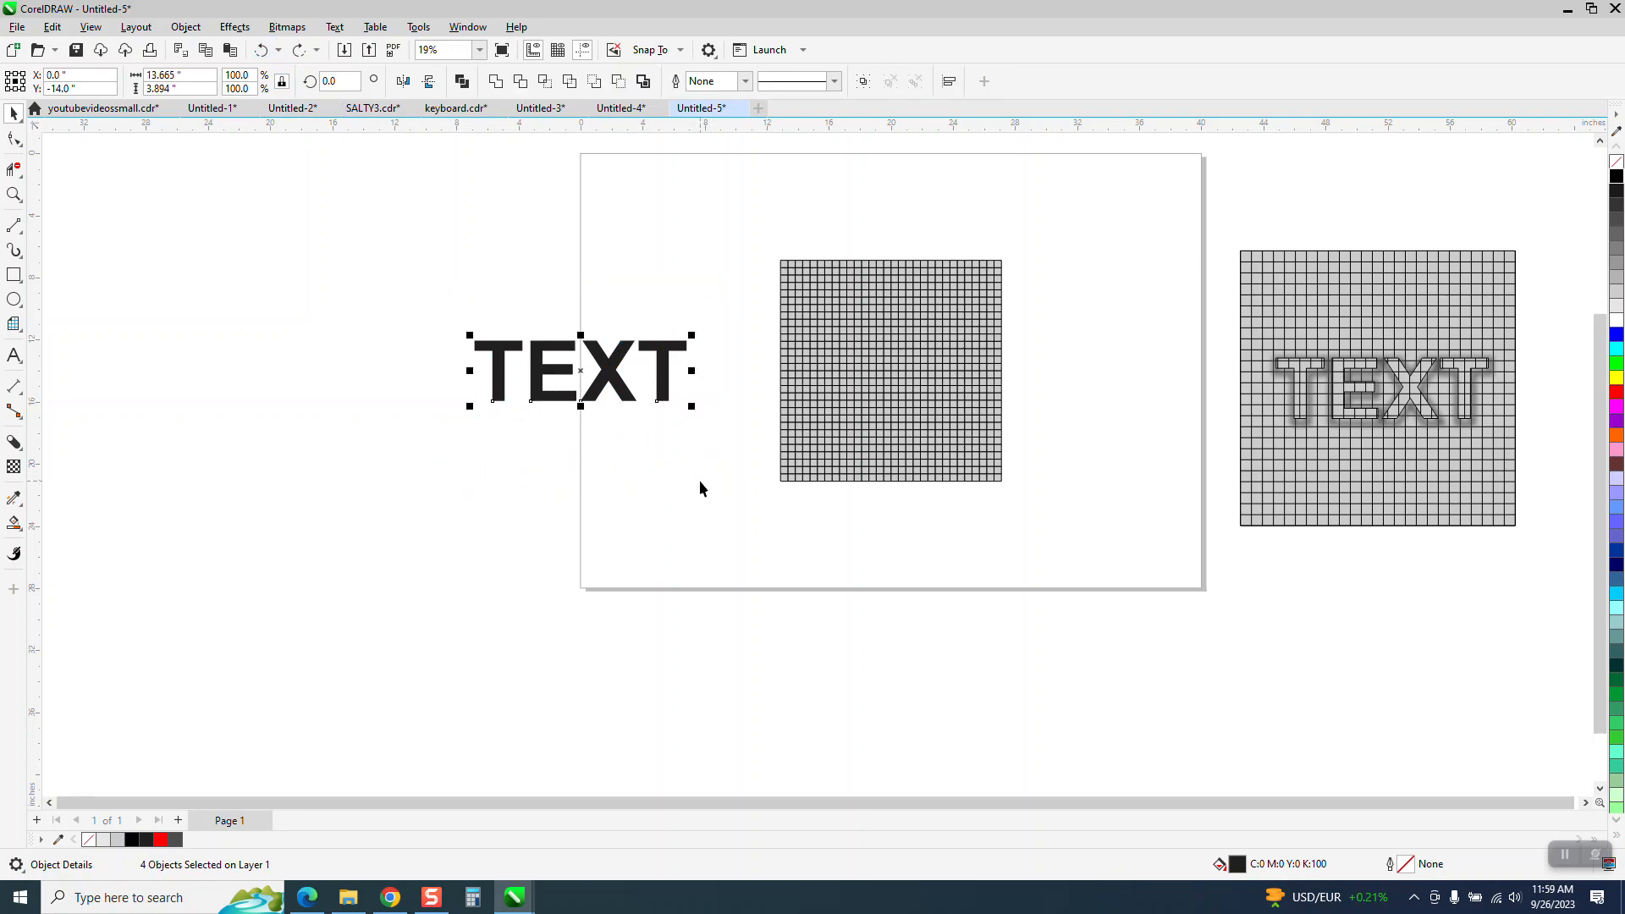
key(ctrl+g)
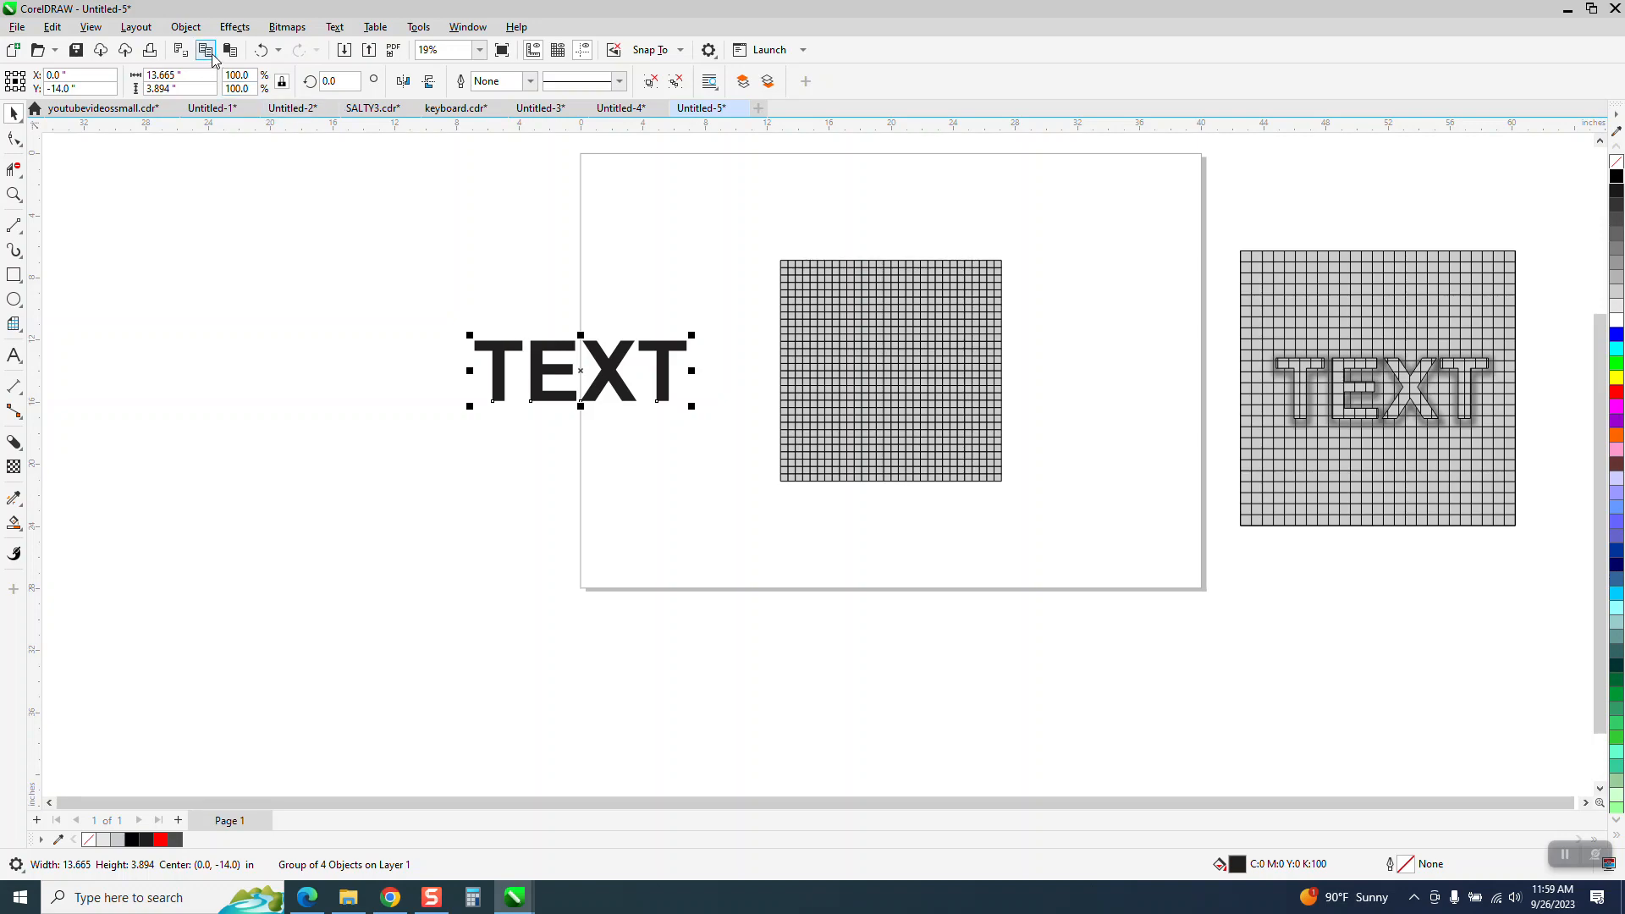
click(191, 28)
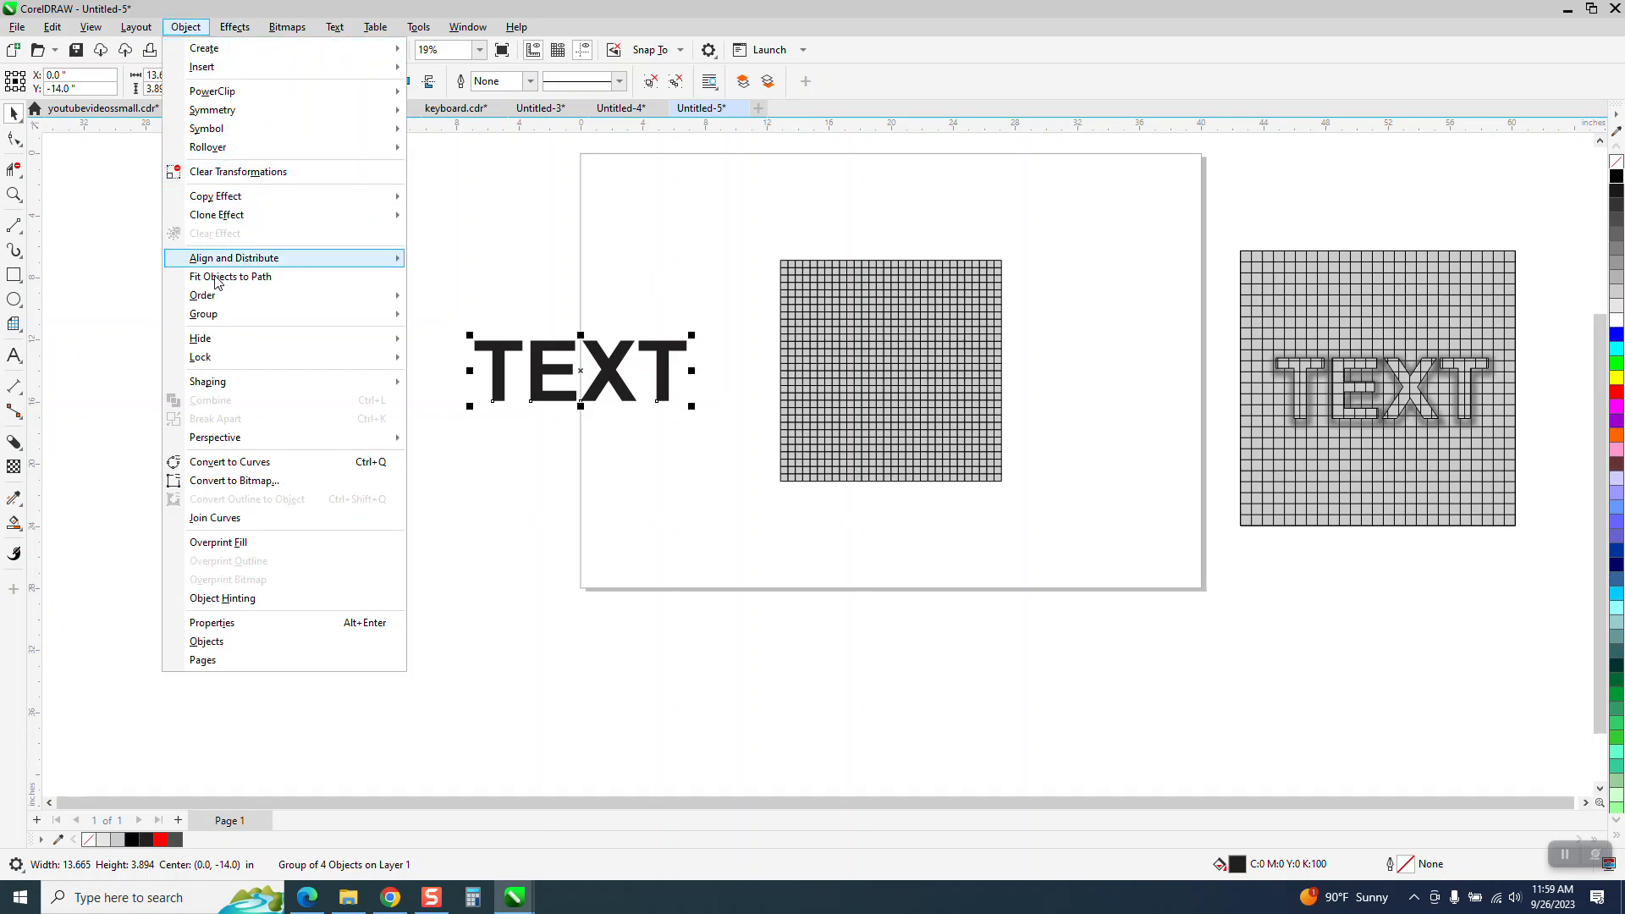
mouse_move(372, 295)
click(484, 316)
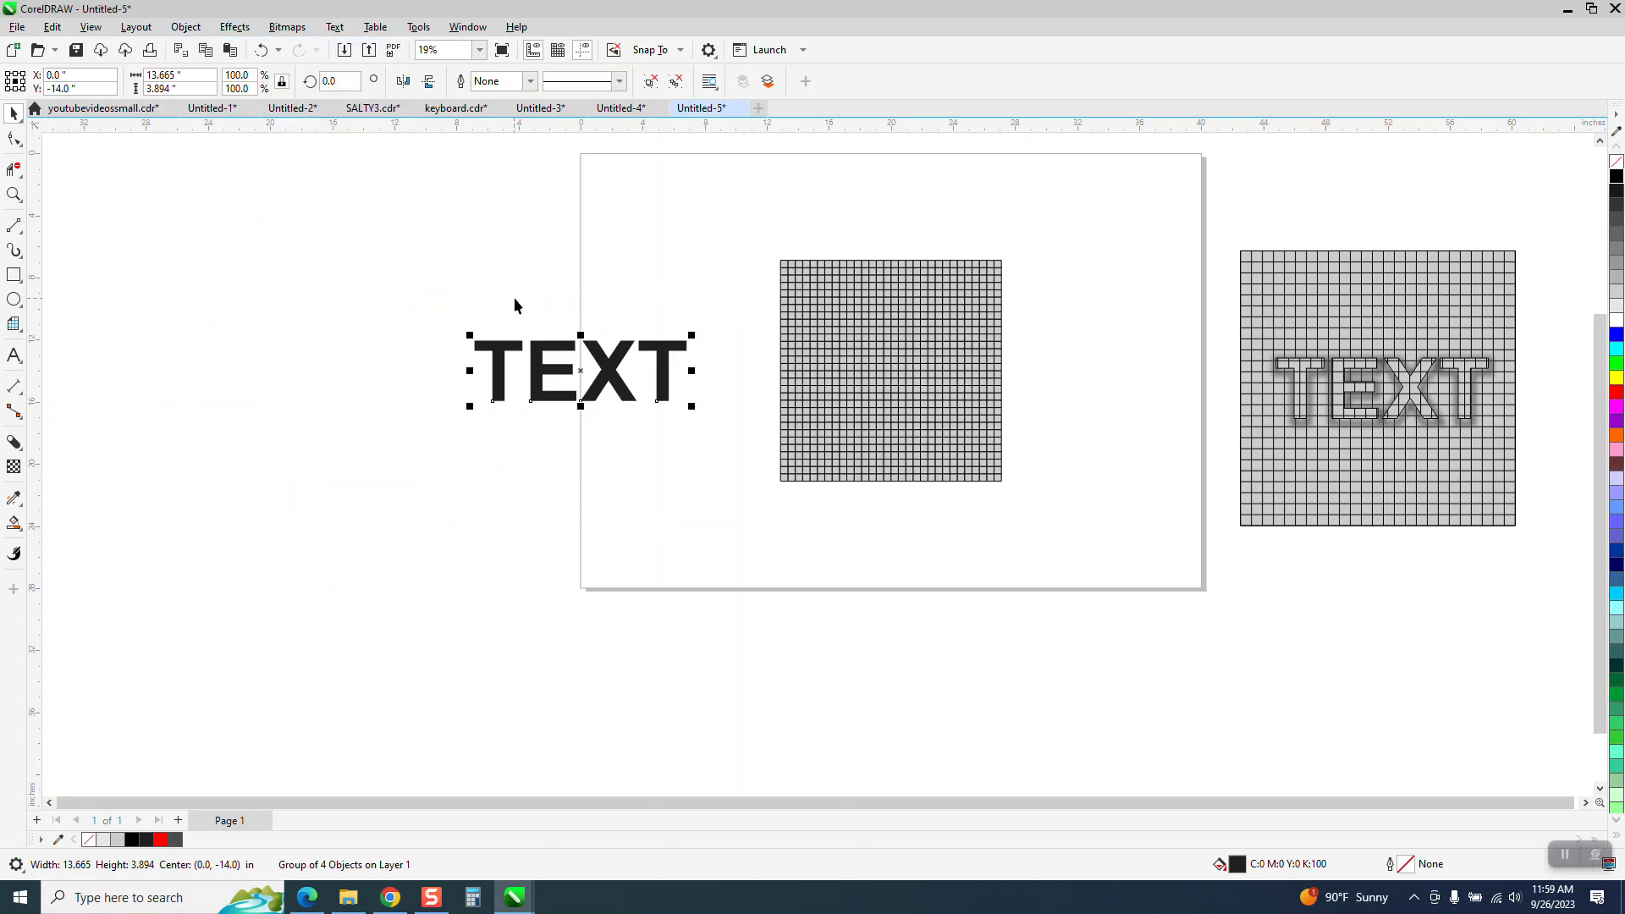
Center the TEXT group on the page over the grid and scale it down proportionally to about 11.7 inches wide
key(p)
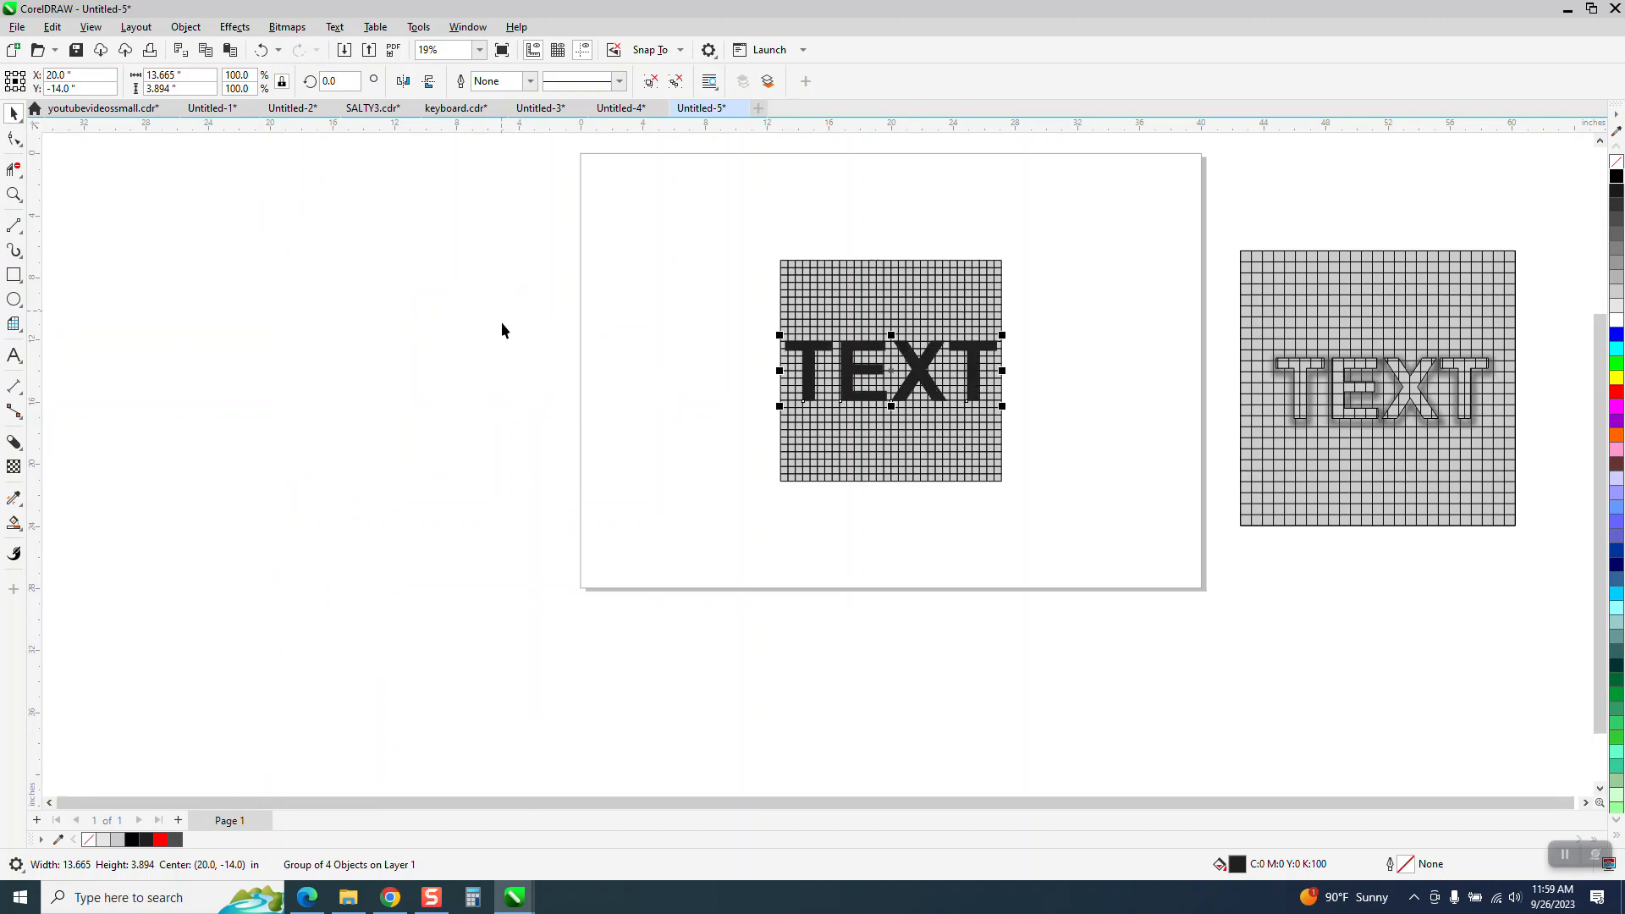
click(589, 324)
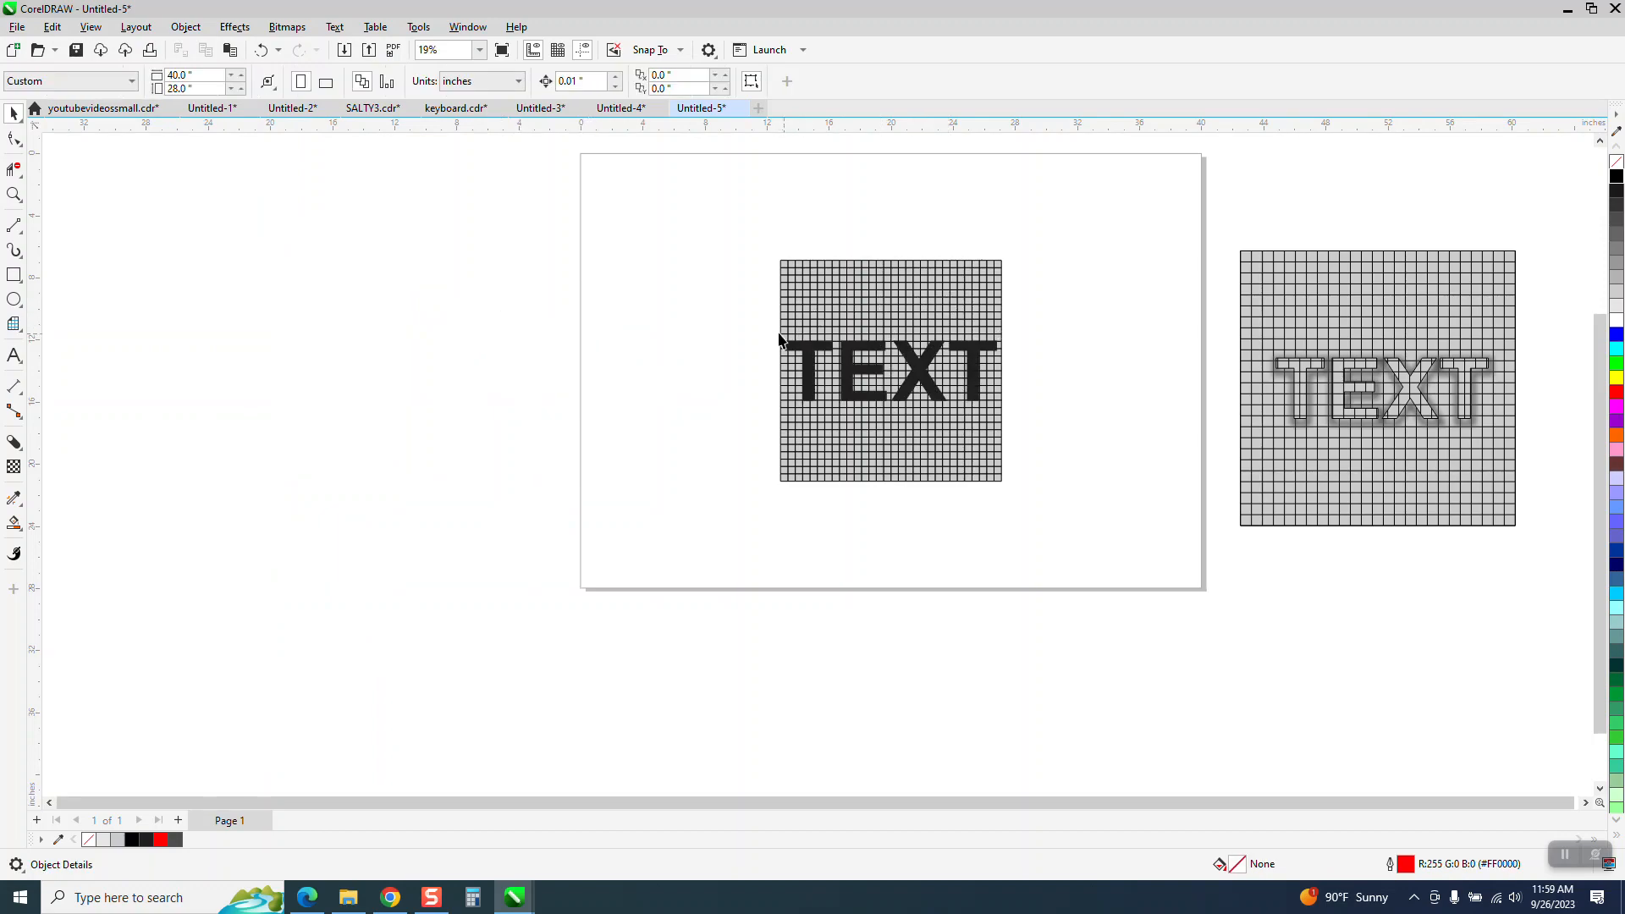
click(14, 195)
drag(690, 254, 1129, 539)
click(14, 113)
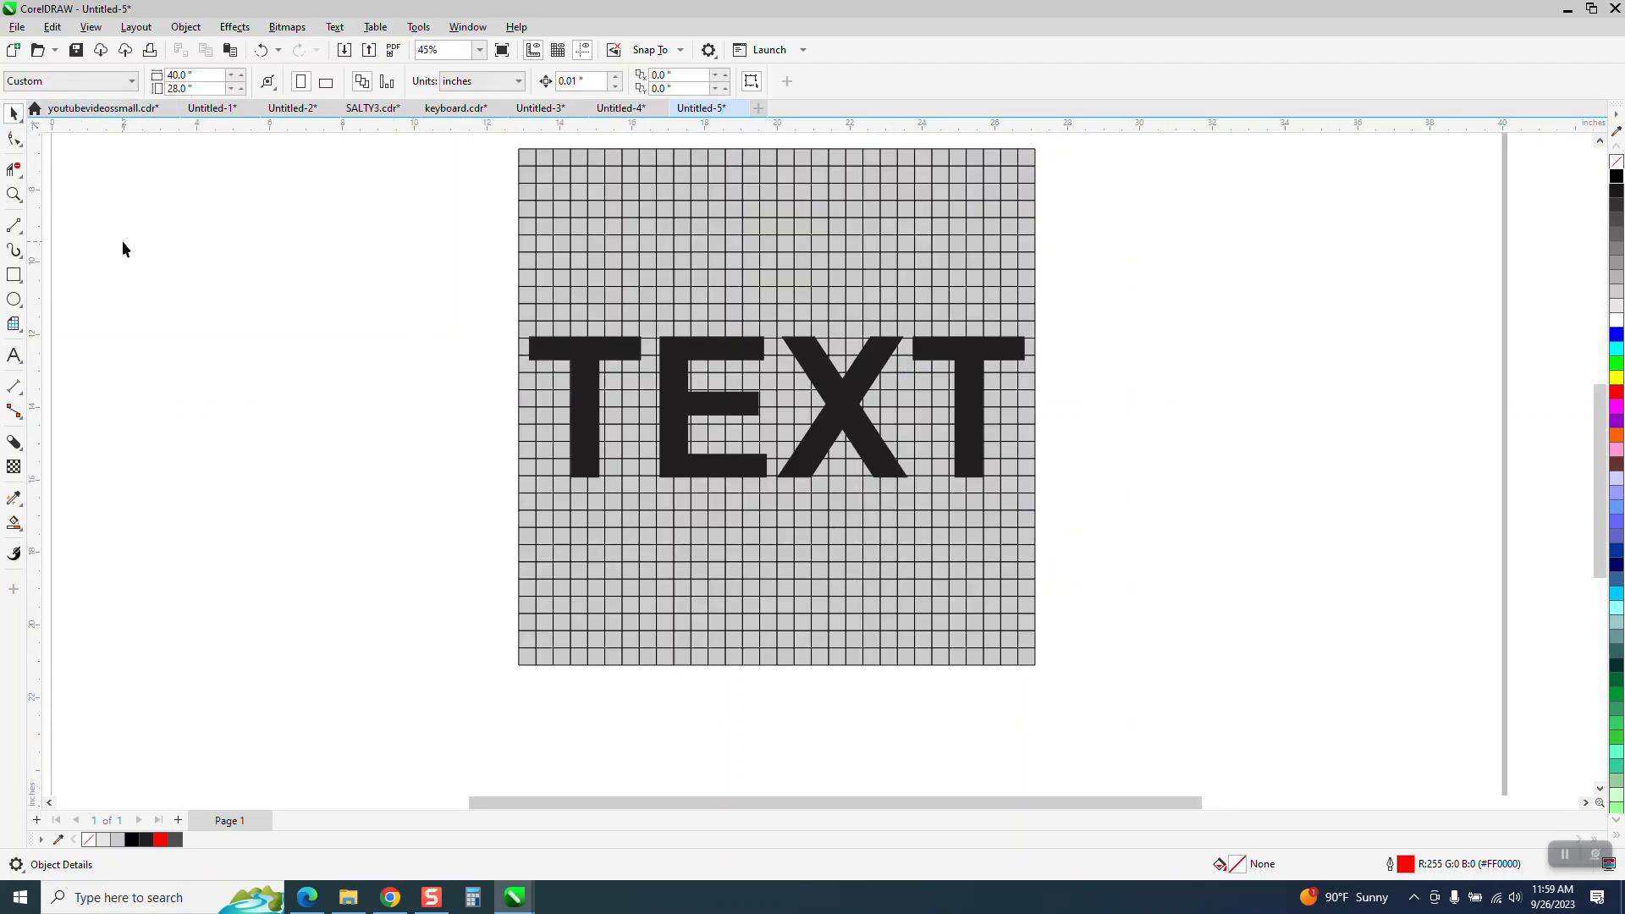
click(978, 440)
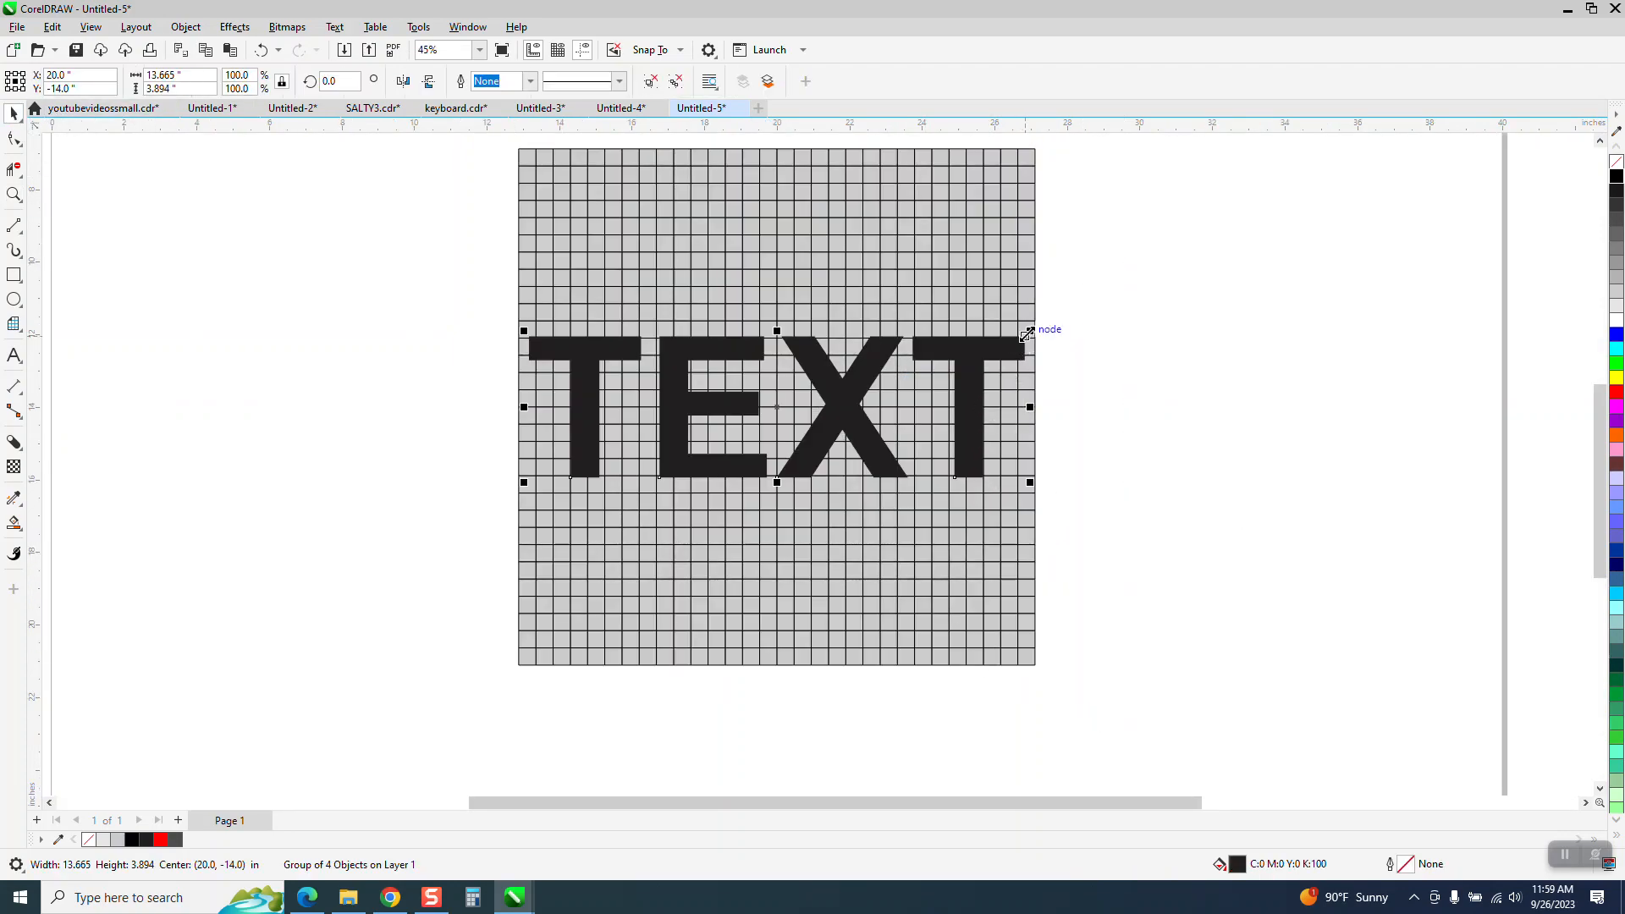
drag(1030, 331, 994, 343)
click(1161, 353)
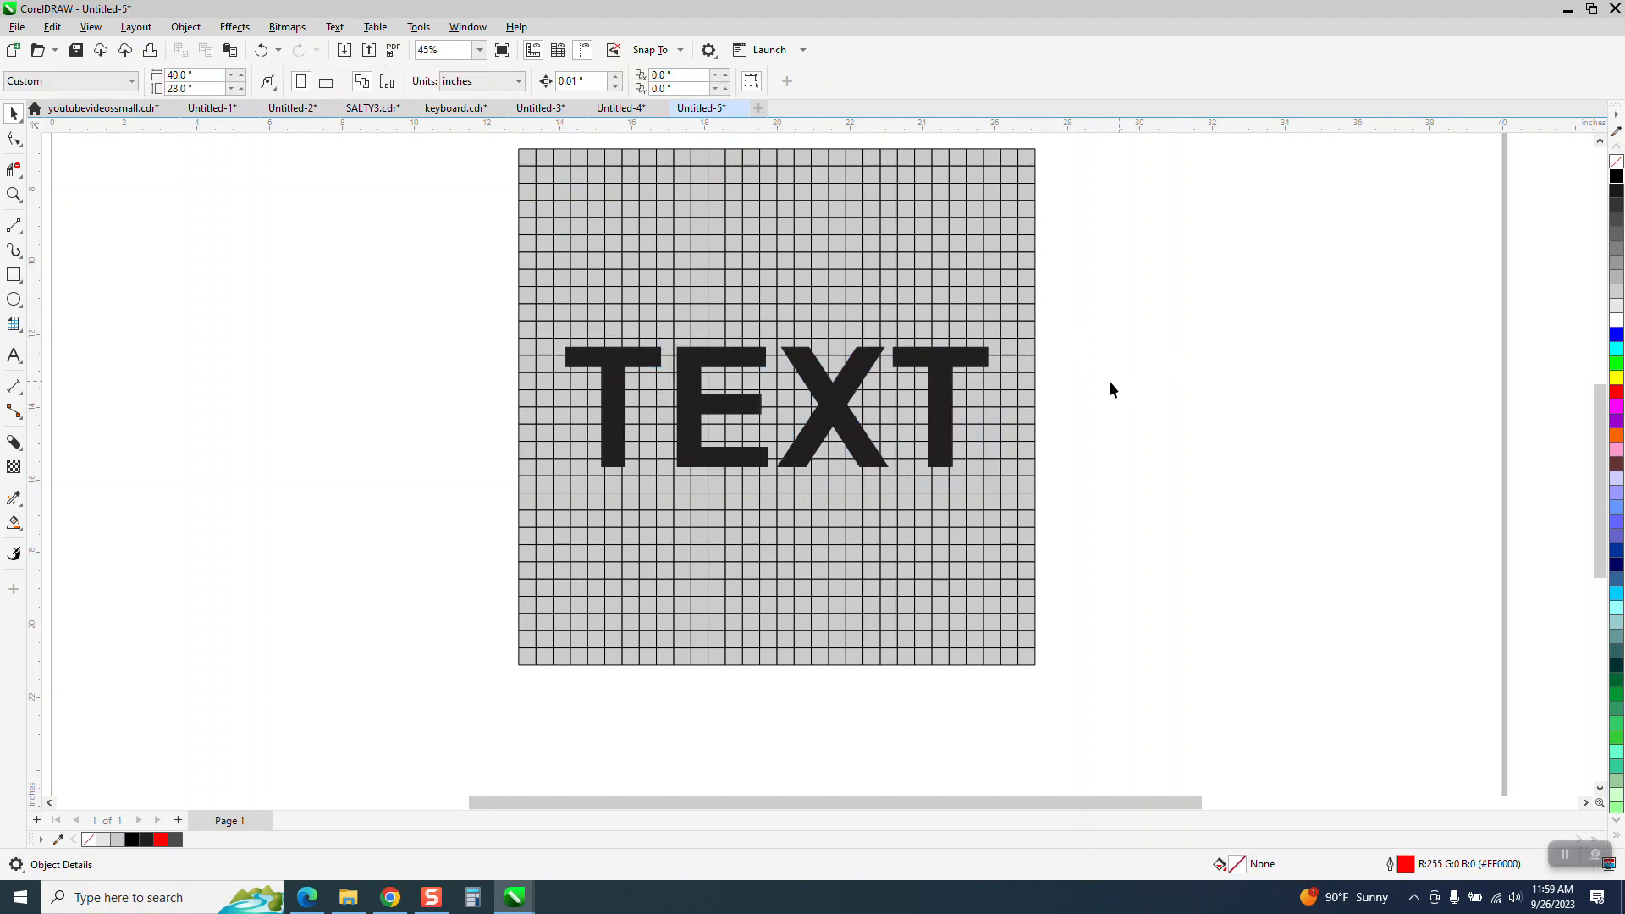
click(949, 386)
drag(944, 383, 943, 383)
scroll(949, 382, down, 2)
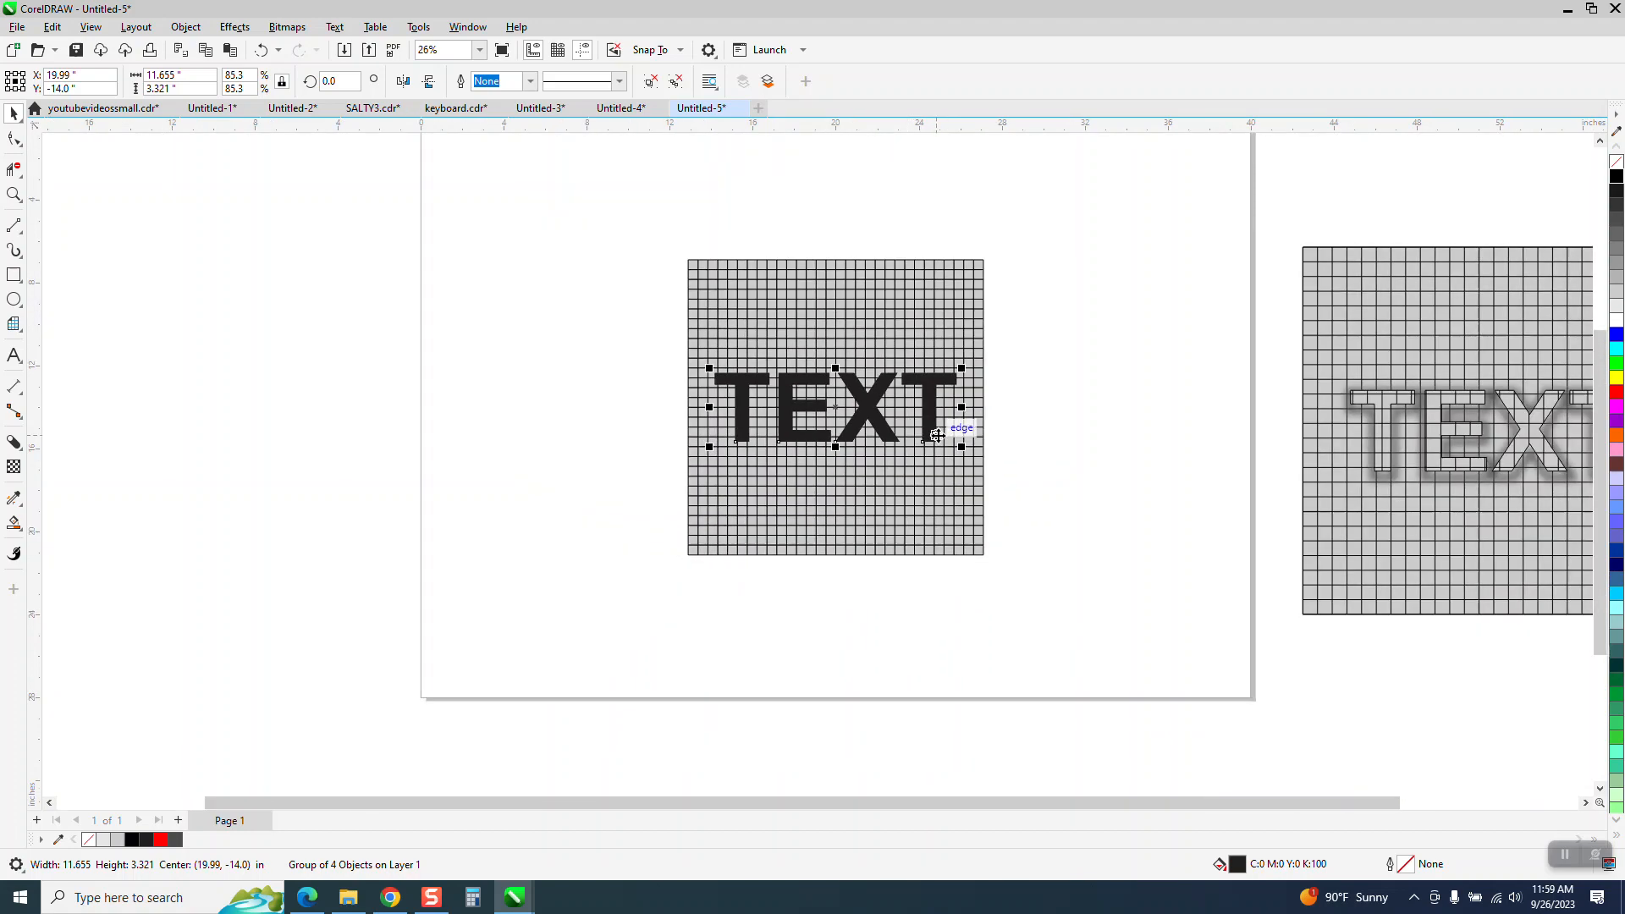
Set the document's nudge distance to 16 inches
click(575, 259)
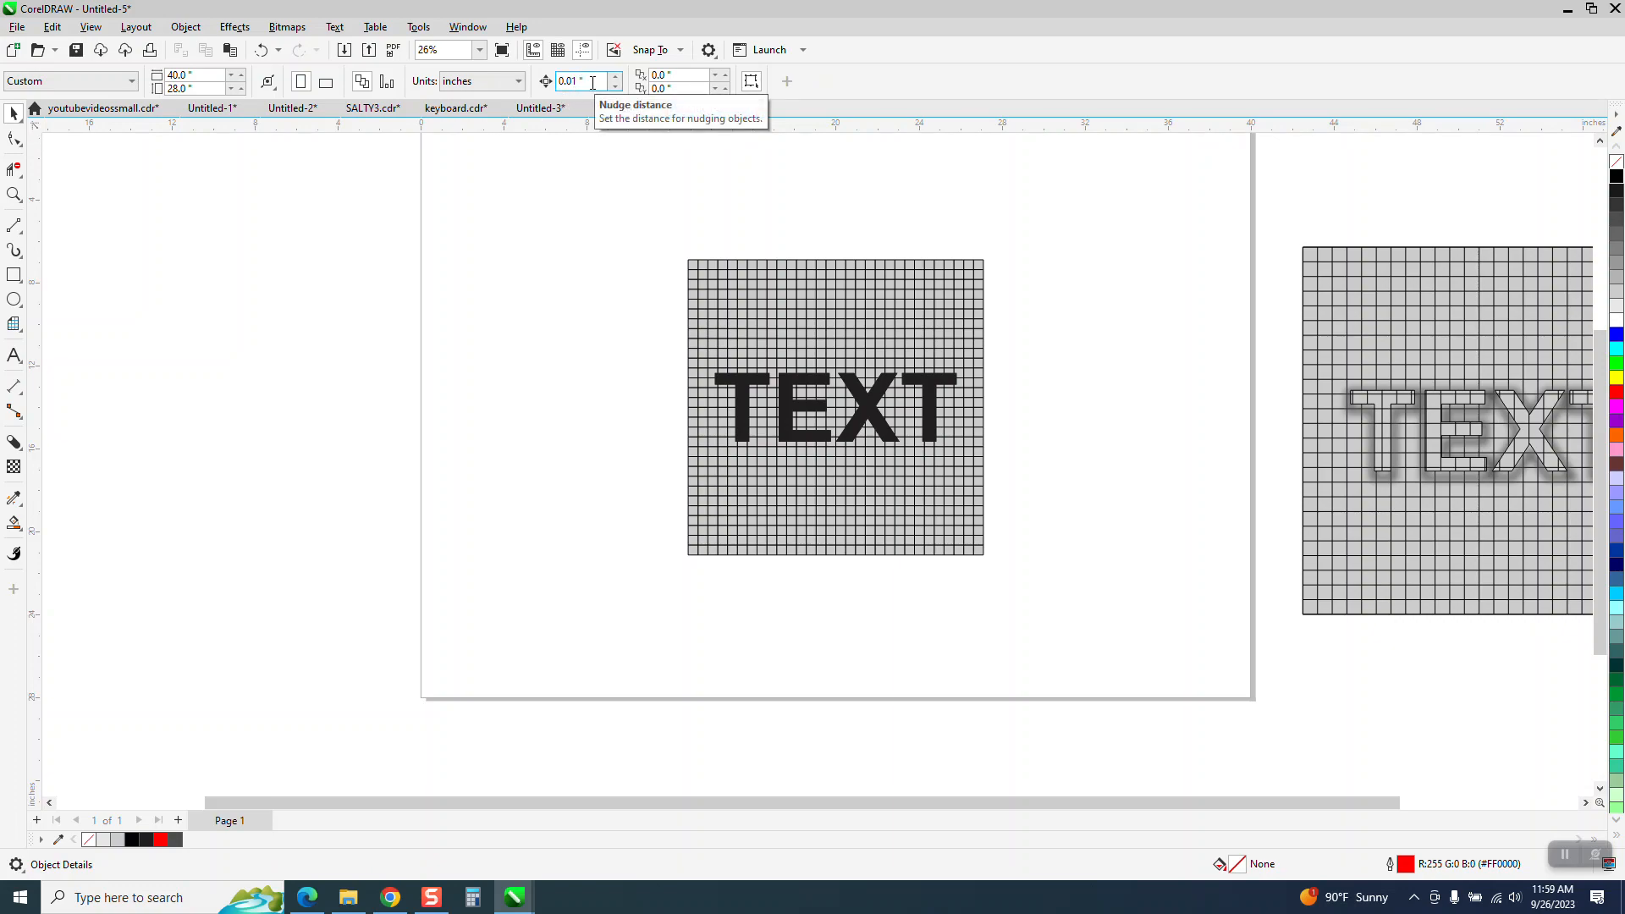
click(731, 266)
click(592, 220)
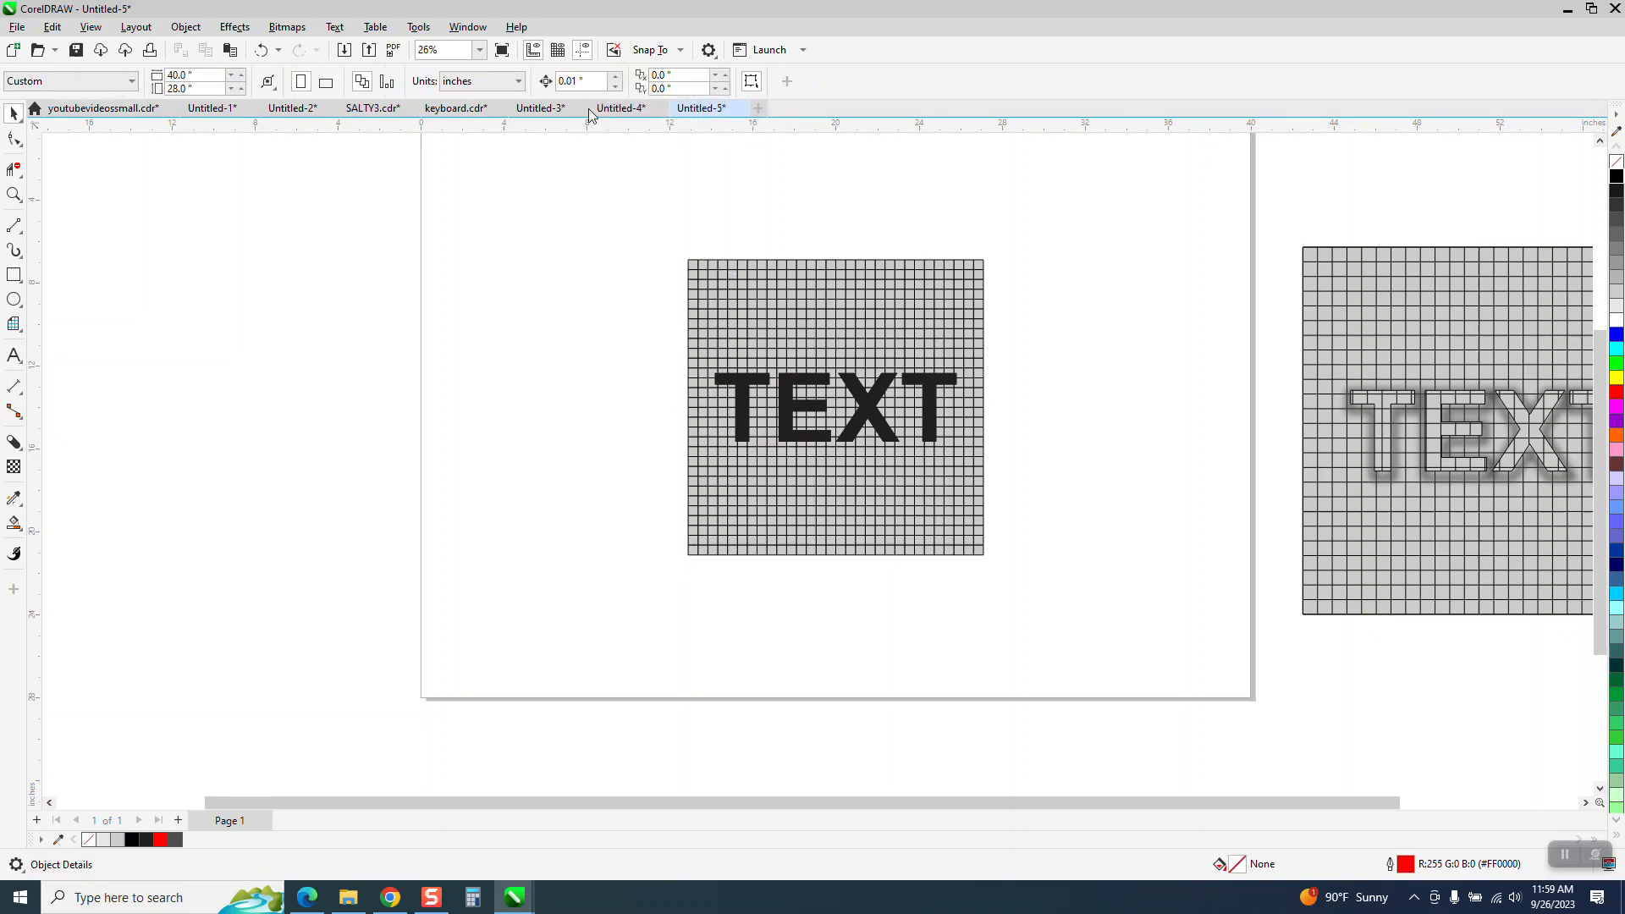
double_click(576, 81)
text(1.)
text(6)
Duplicate the TEXT group on the grid and nudge the copy 16 inches to the left
click(820, 388)
key(plus)
key(Left)
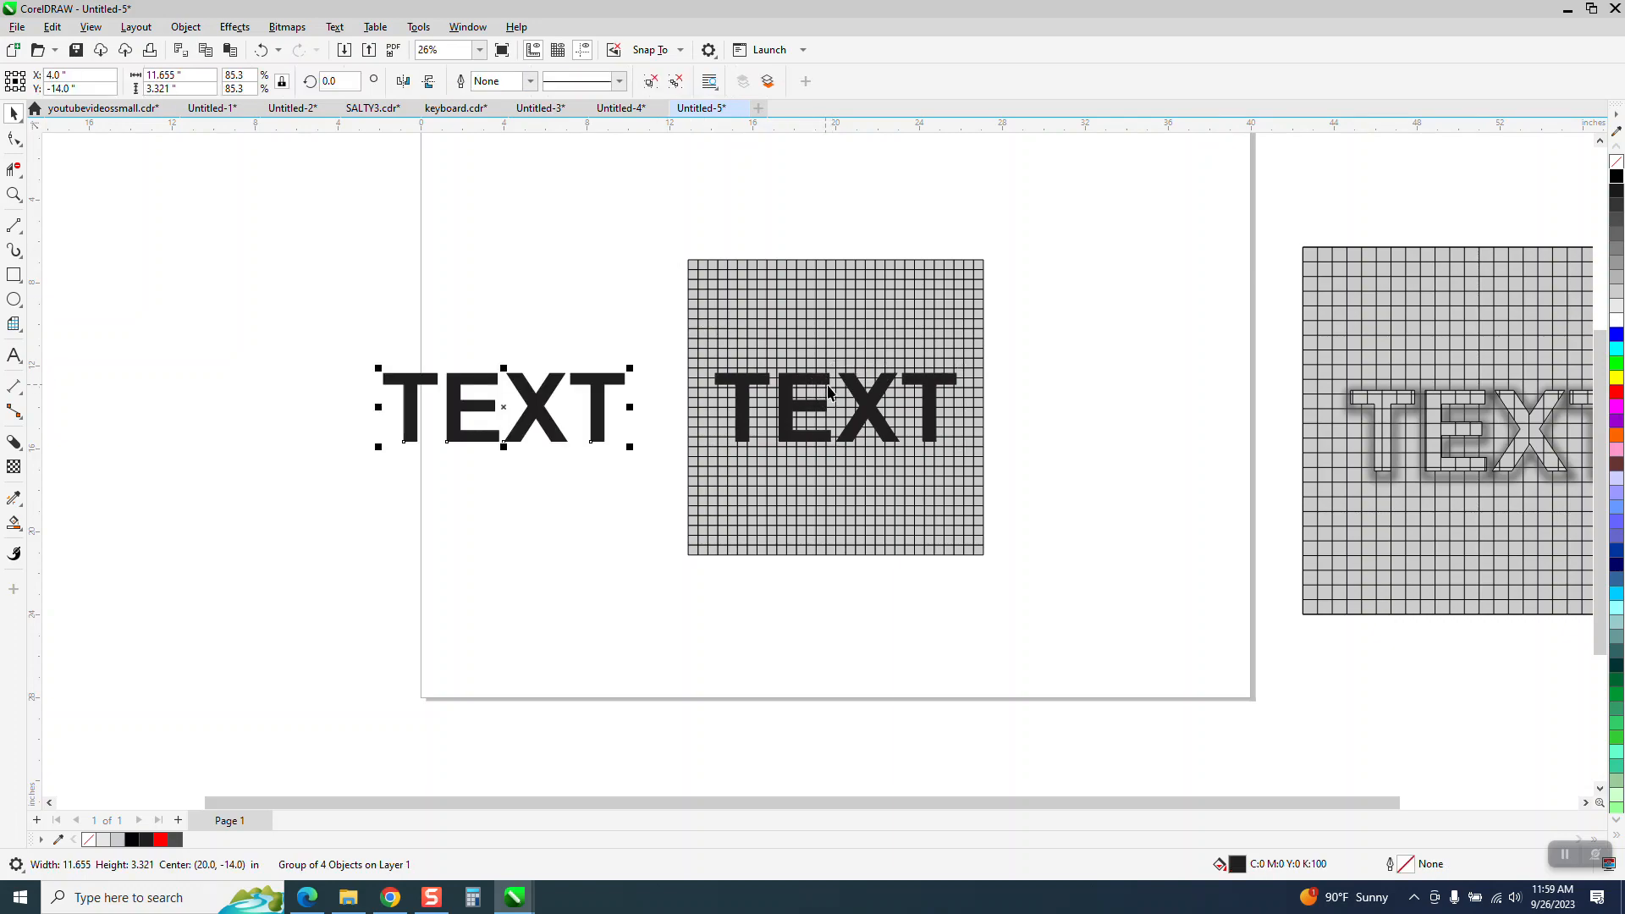
Intersect the grid with the TEXT group lying on it to create grid-filled letters
drag(669, 238, 814, 453)
drag(1077, 595, 1084, 598)
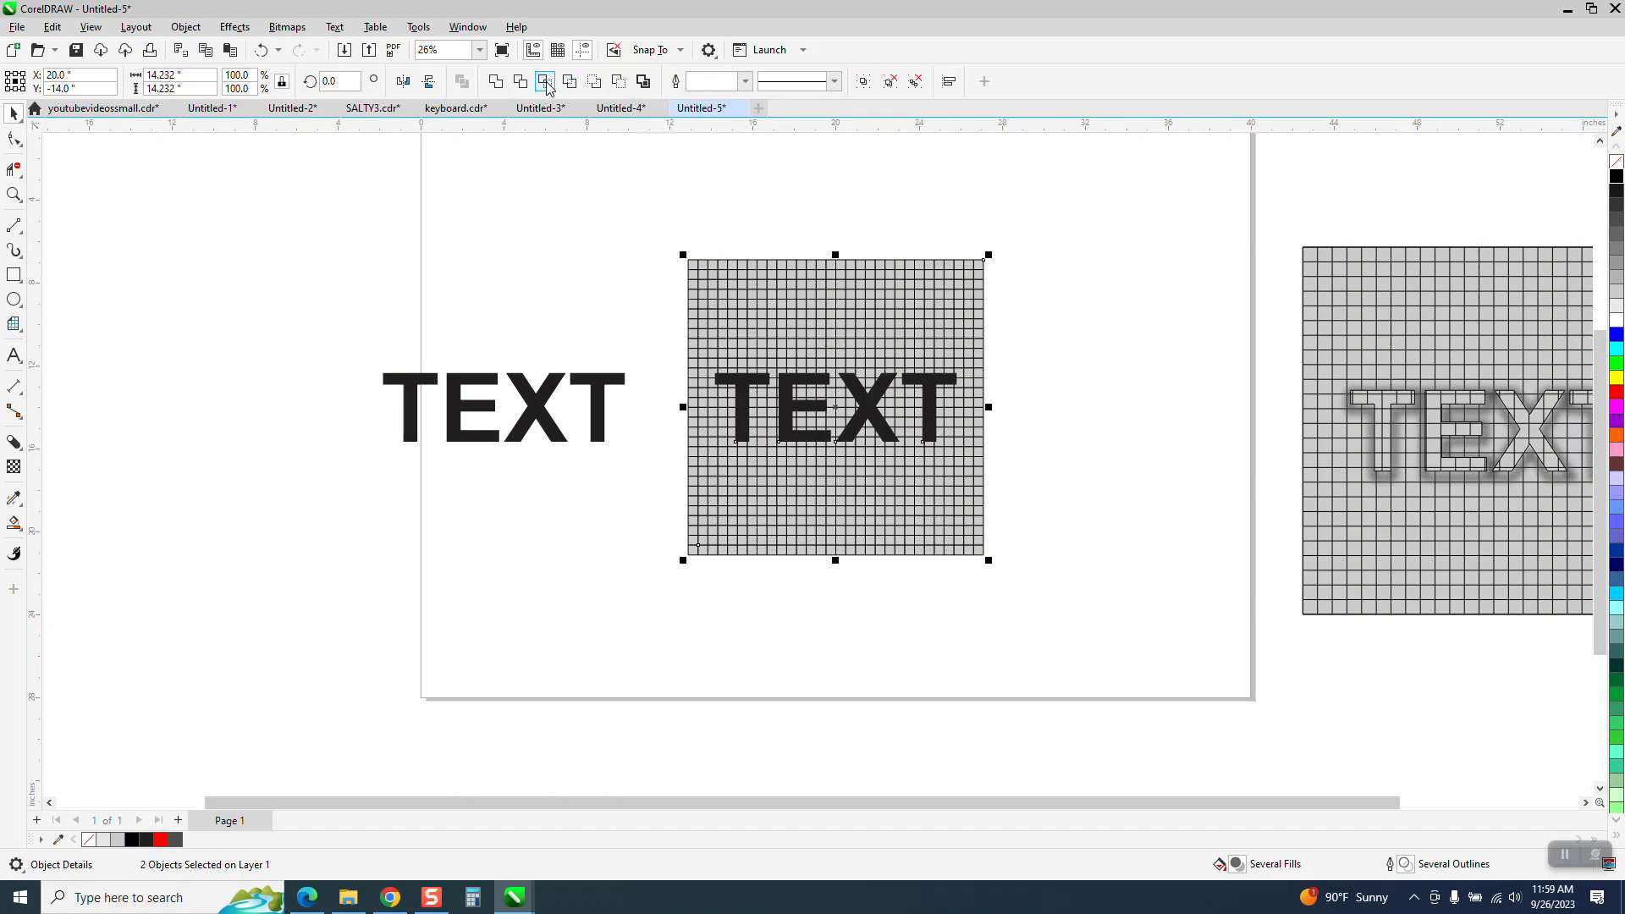
click(547, 85)
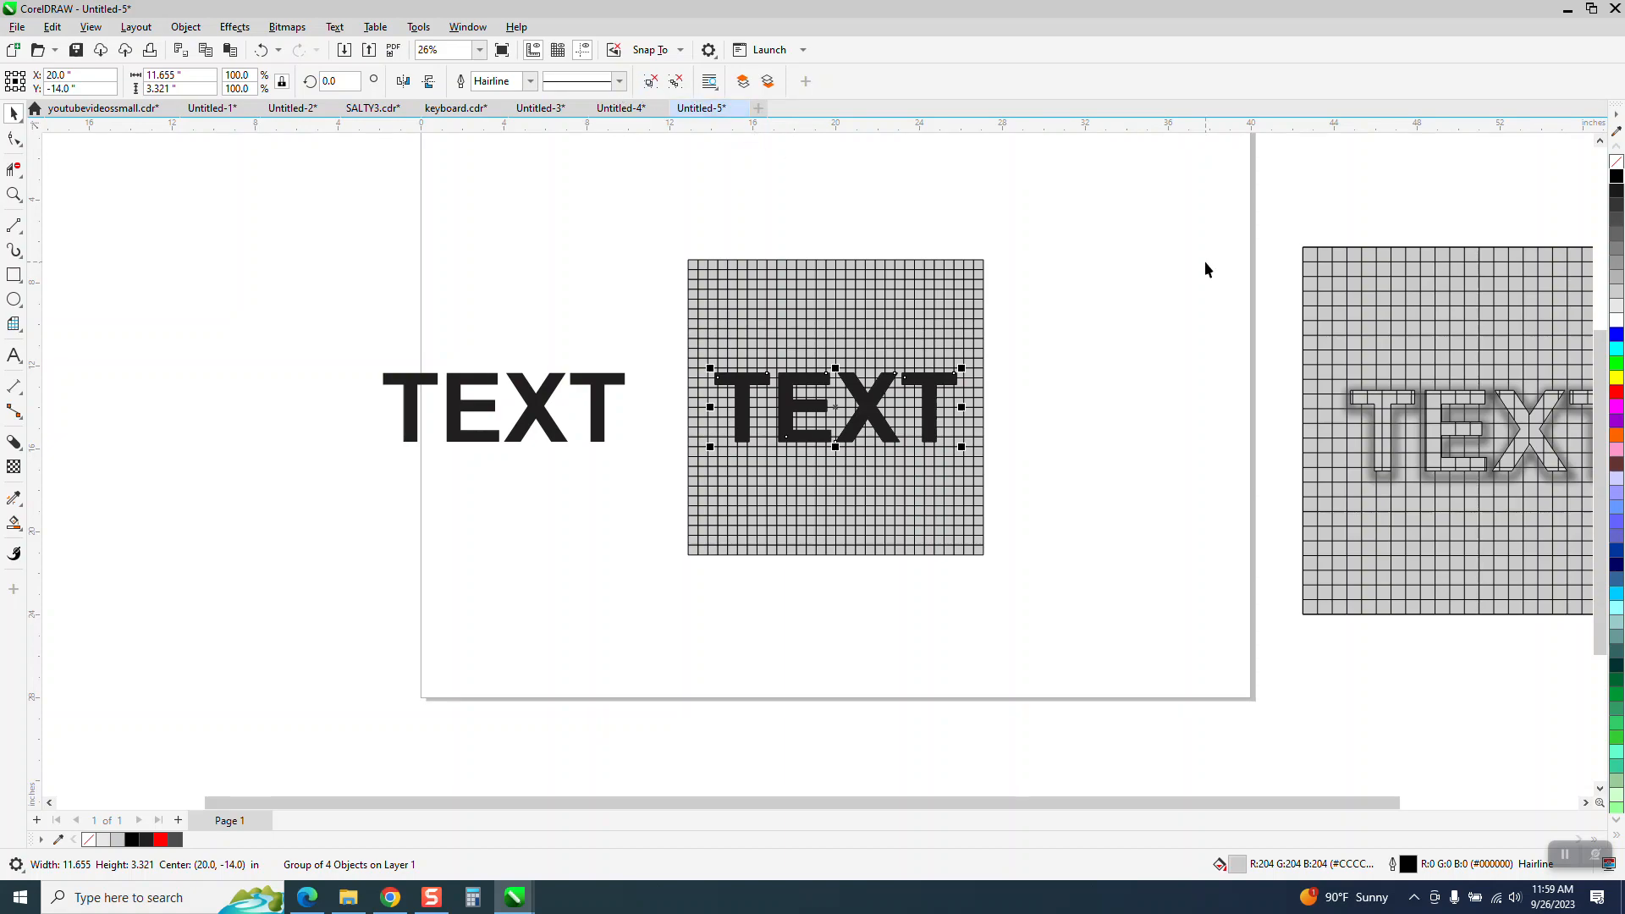
key(Escape)
Move the black TEXT group from the grid to below the page's lower-right corner, and nudge the intersected grid letters 16 inches down
click(935, 381)
key(Down)
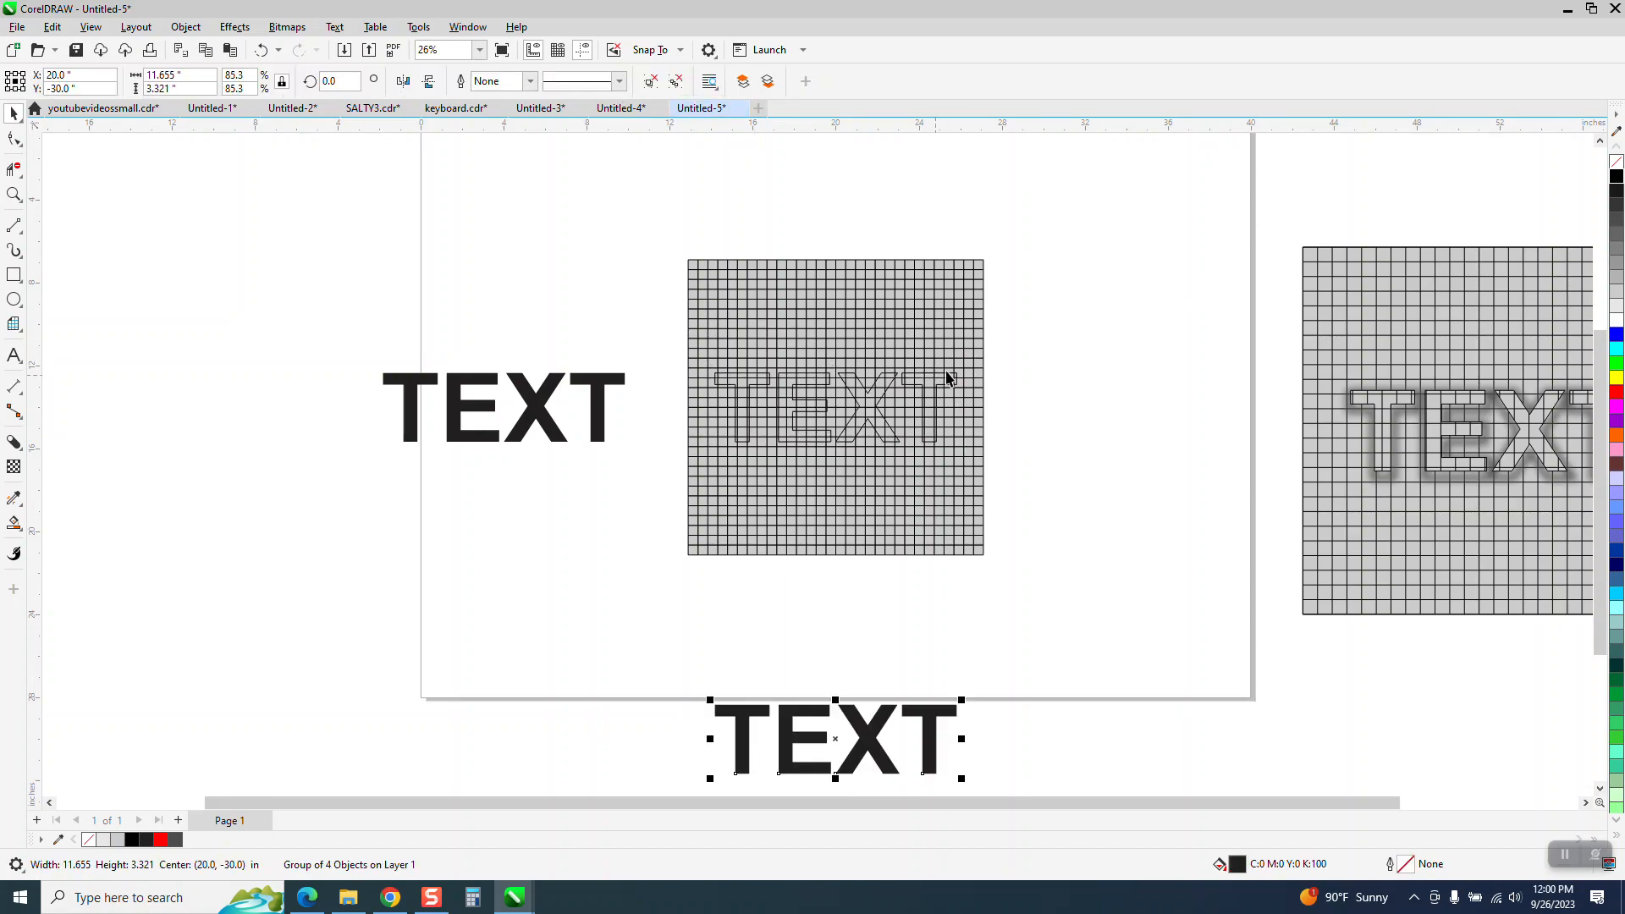
drag(1014, 470, 1019, 470)
drag(923, 717, 1422, 791)
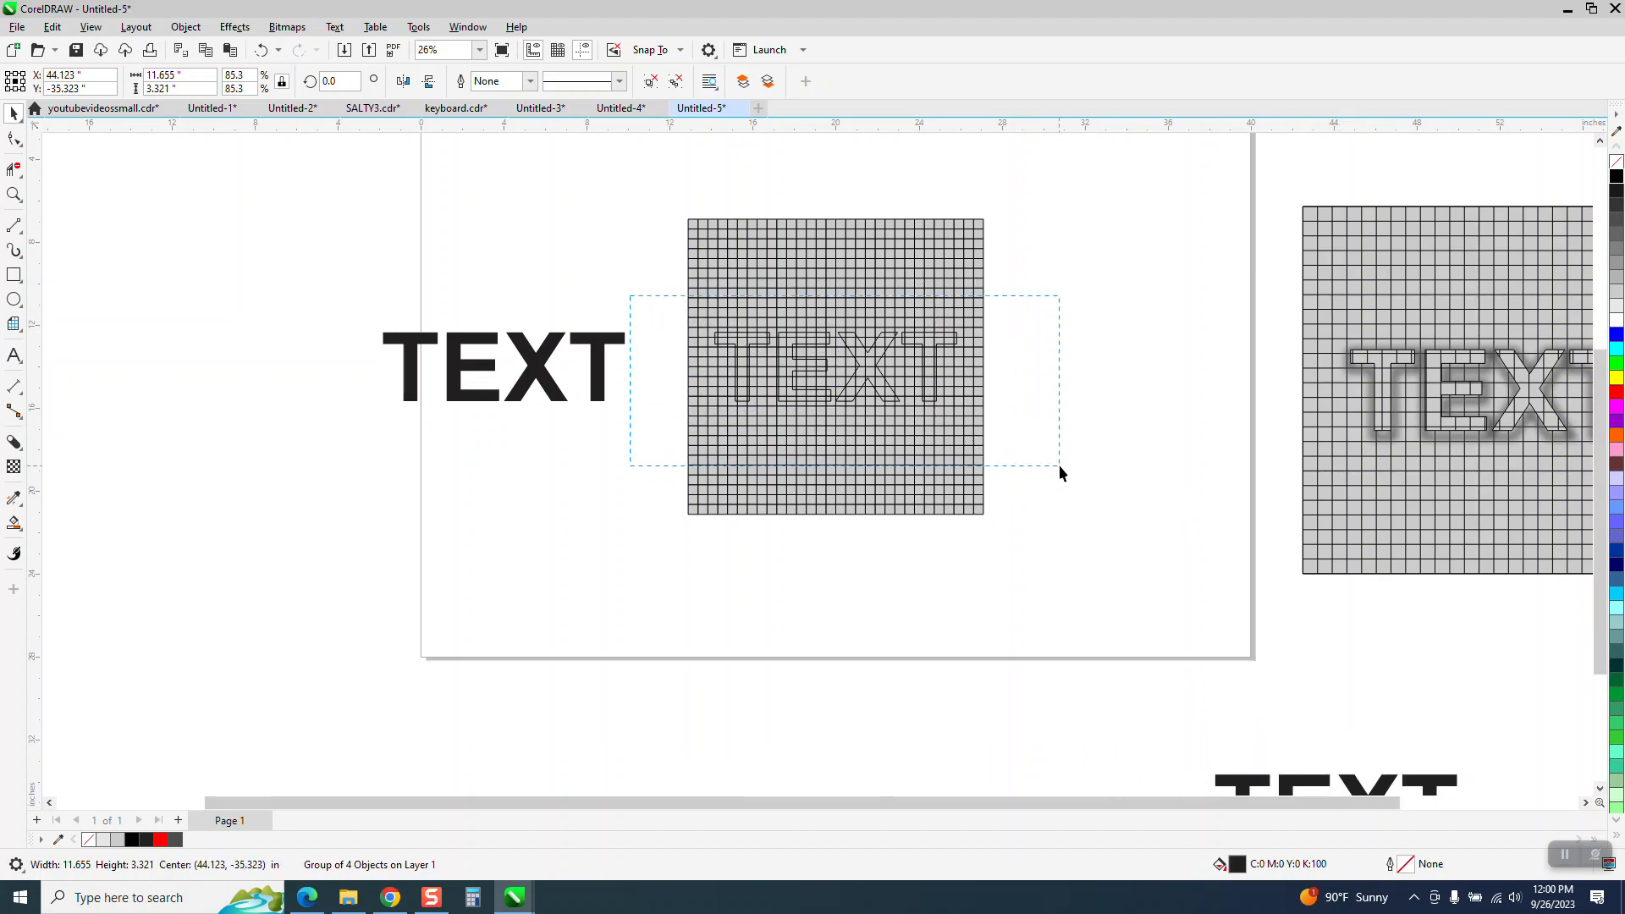
drag(1058, 465, 1072, 464)
key(Down)
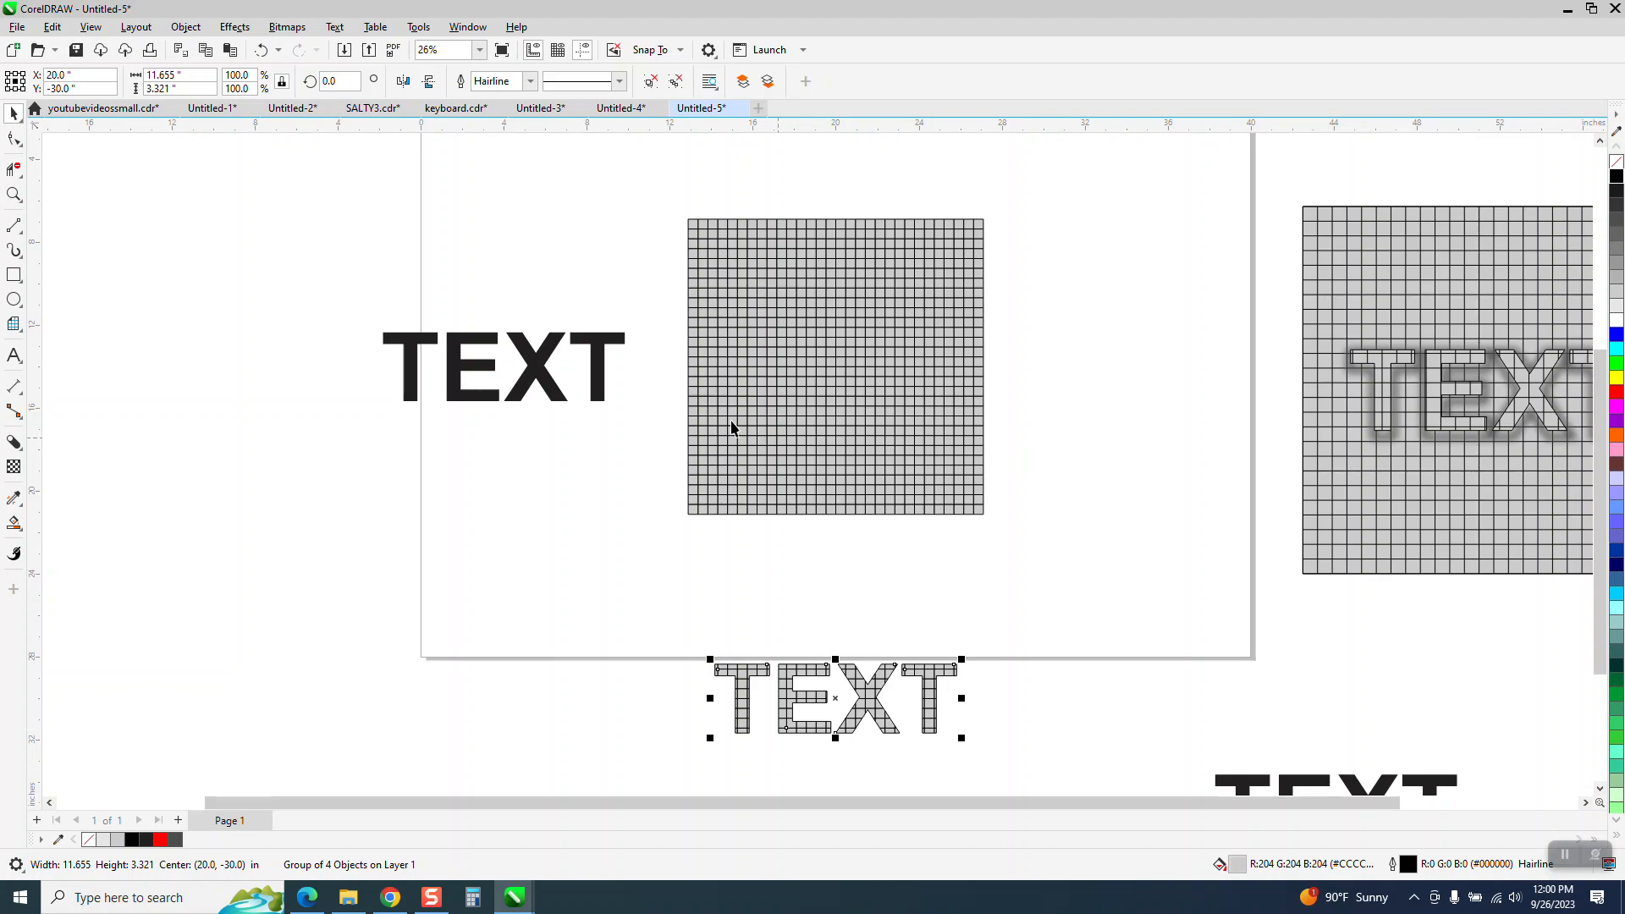
Remove the fill from the TEXT copy left of the grid and give it a black outline
click(606, 371)
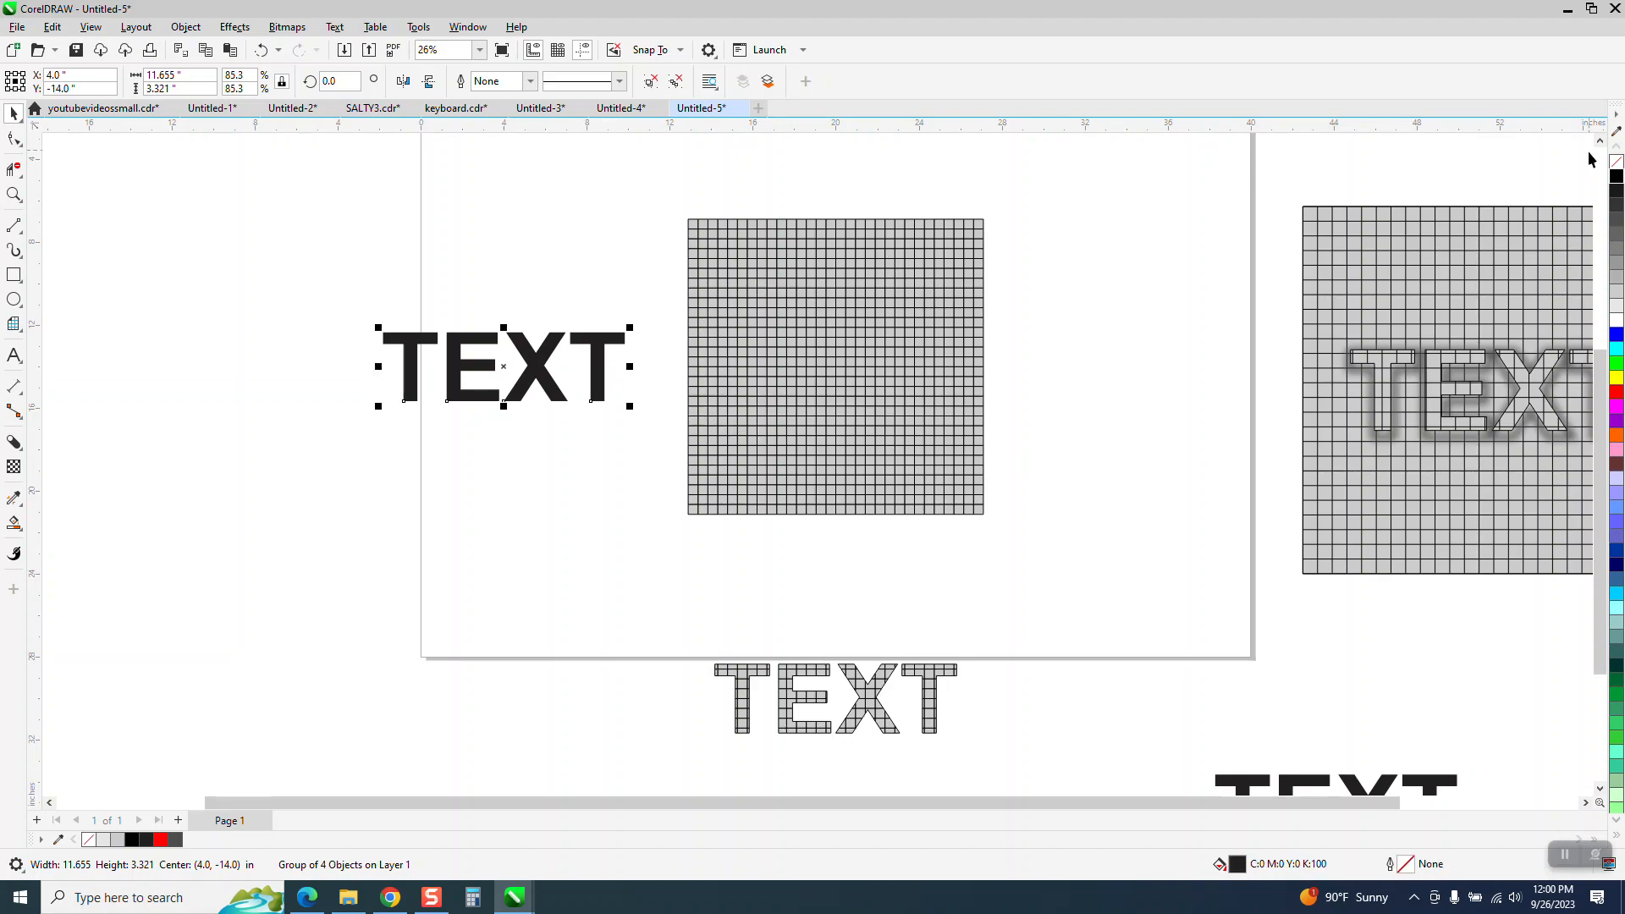
click(1617, 161)
right_click(1616, 175)
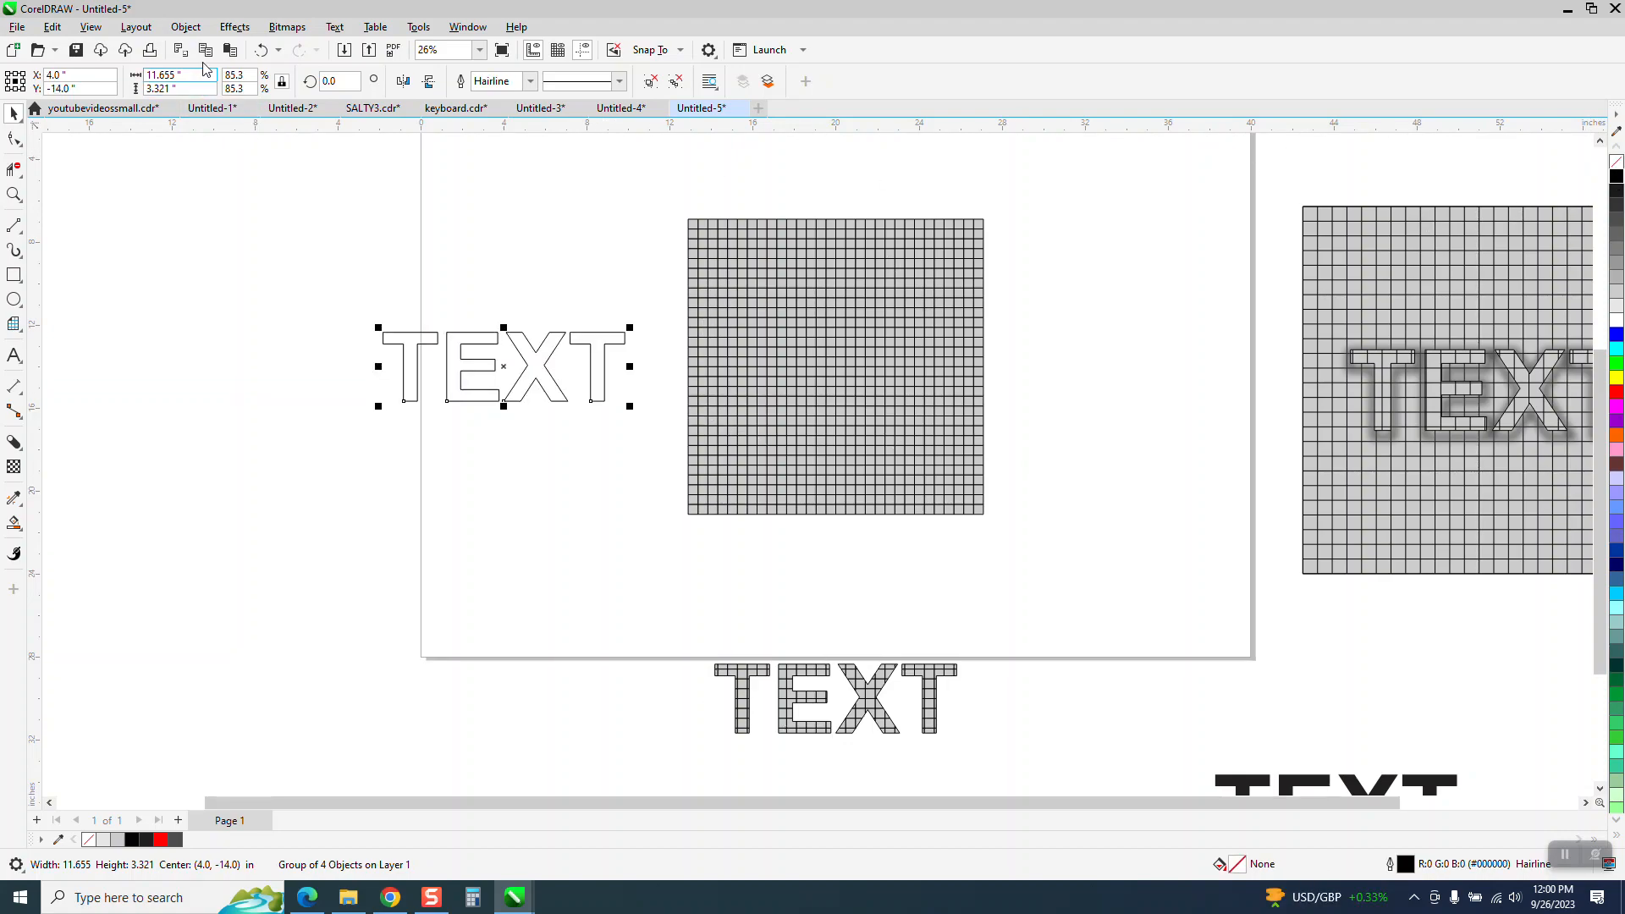
Ungroup the outlined TEXT letters, create a boundary around all four of them, and nudge the boundary 16 inches to the left
click(186, 27)
mouse_move(224, 319)
click(432, 337)
drag(387, 349, 654, 422)
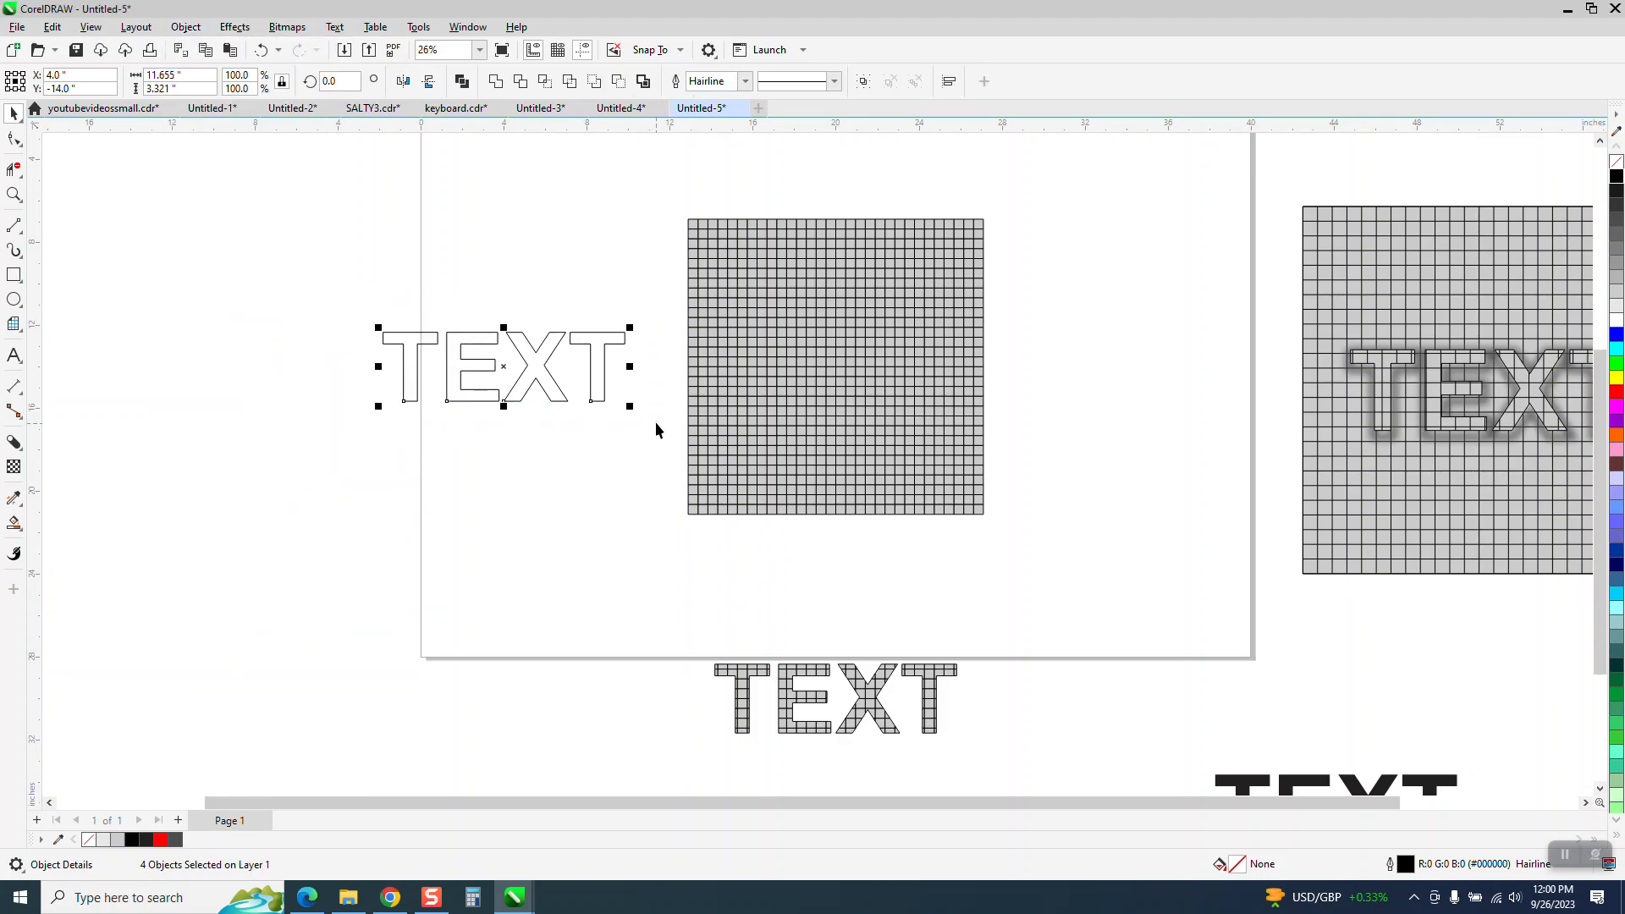
click(643, 81)
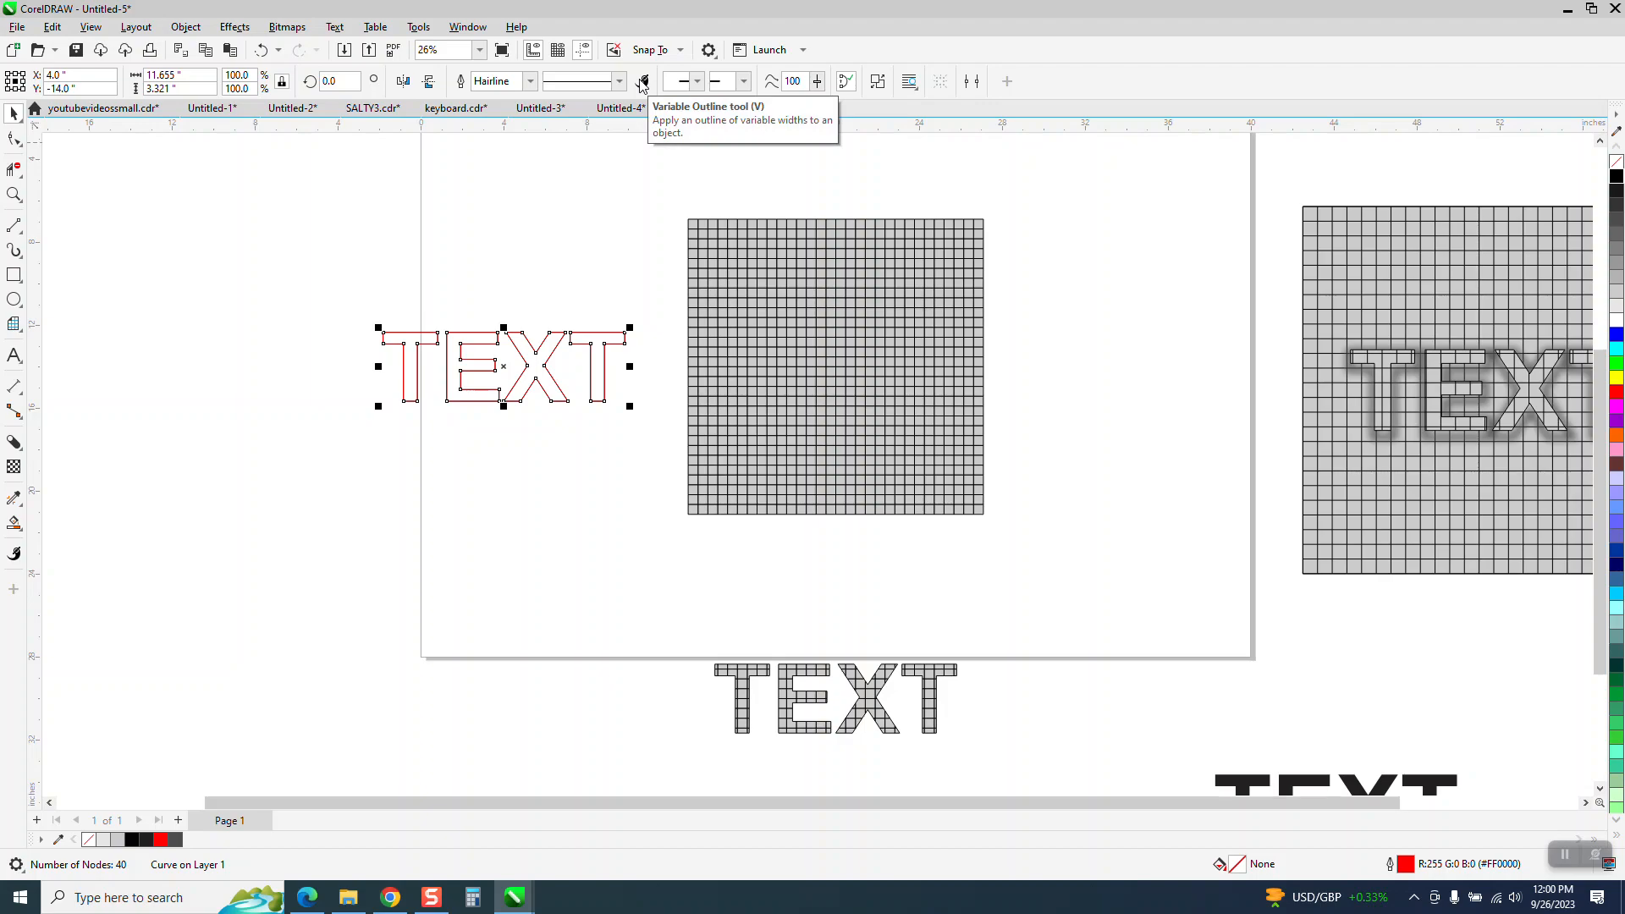
key(Left)
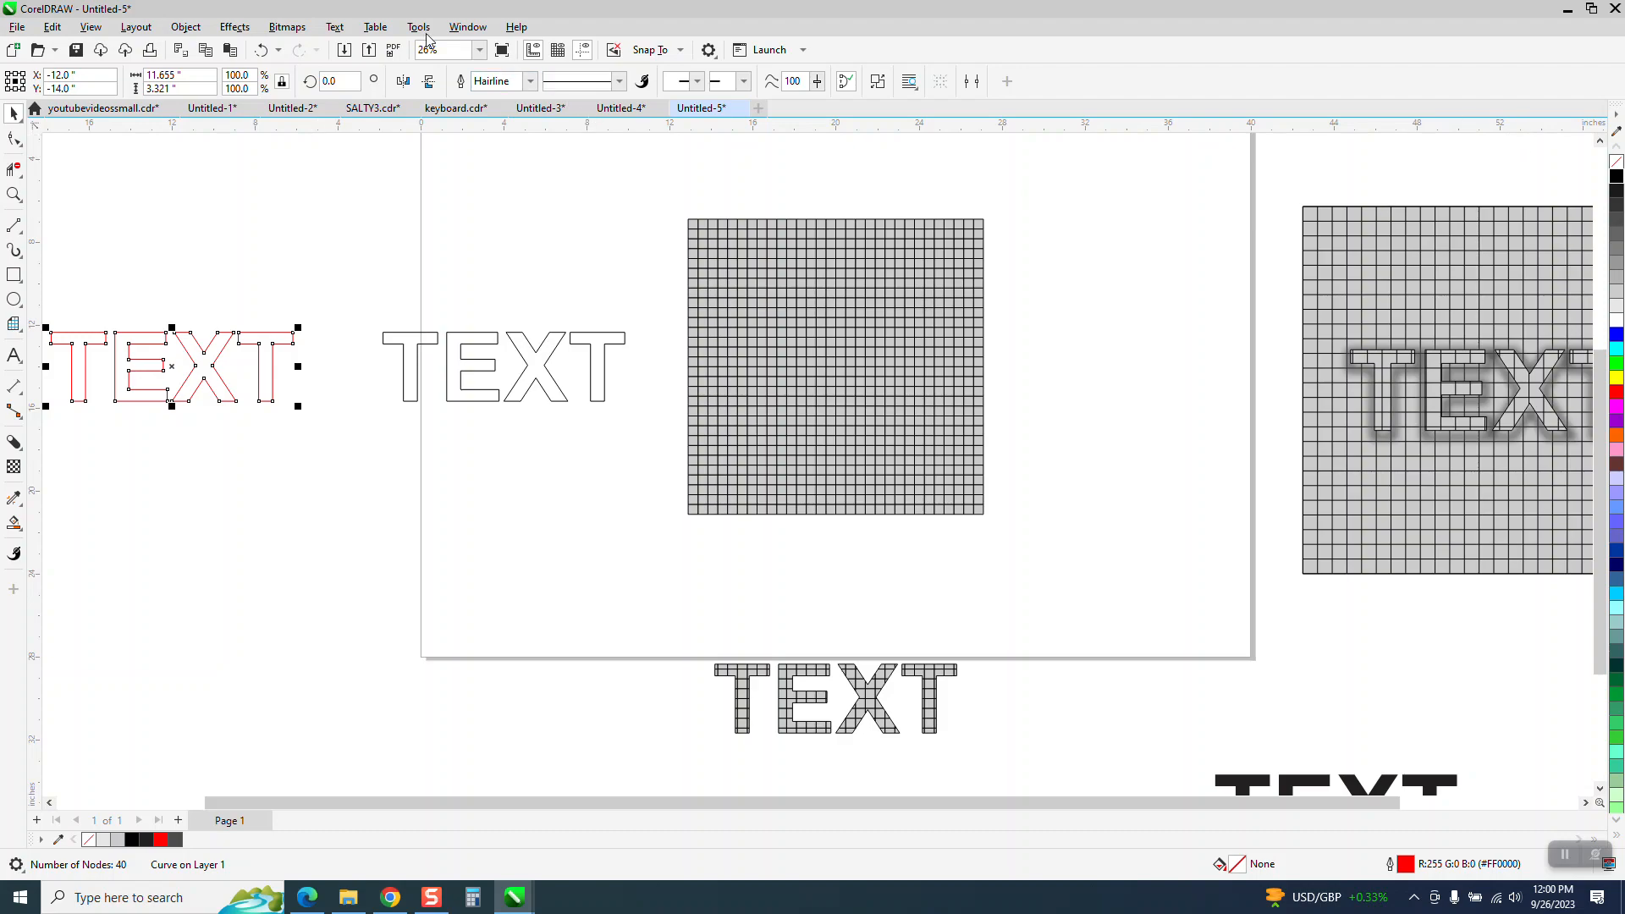
Apply a one-step outside contour with a 0.25" offset to the red TEXT boundary
click(234, 27)
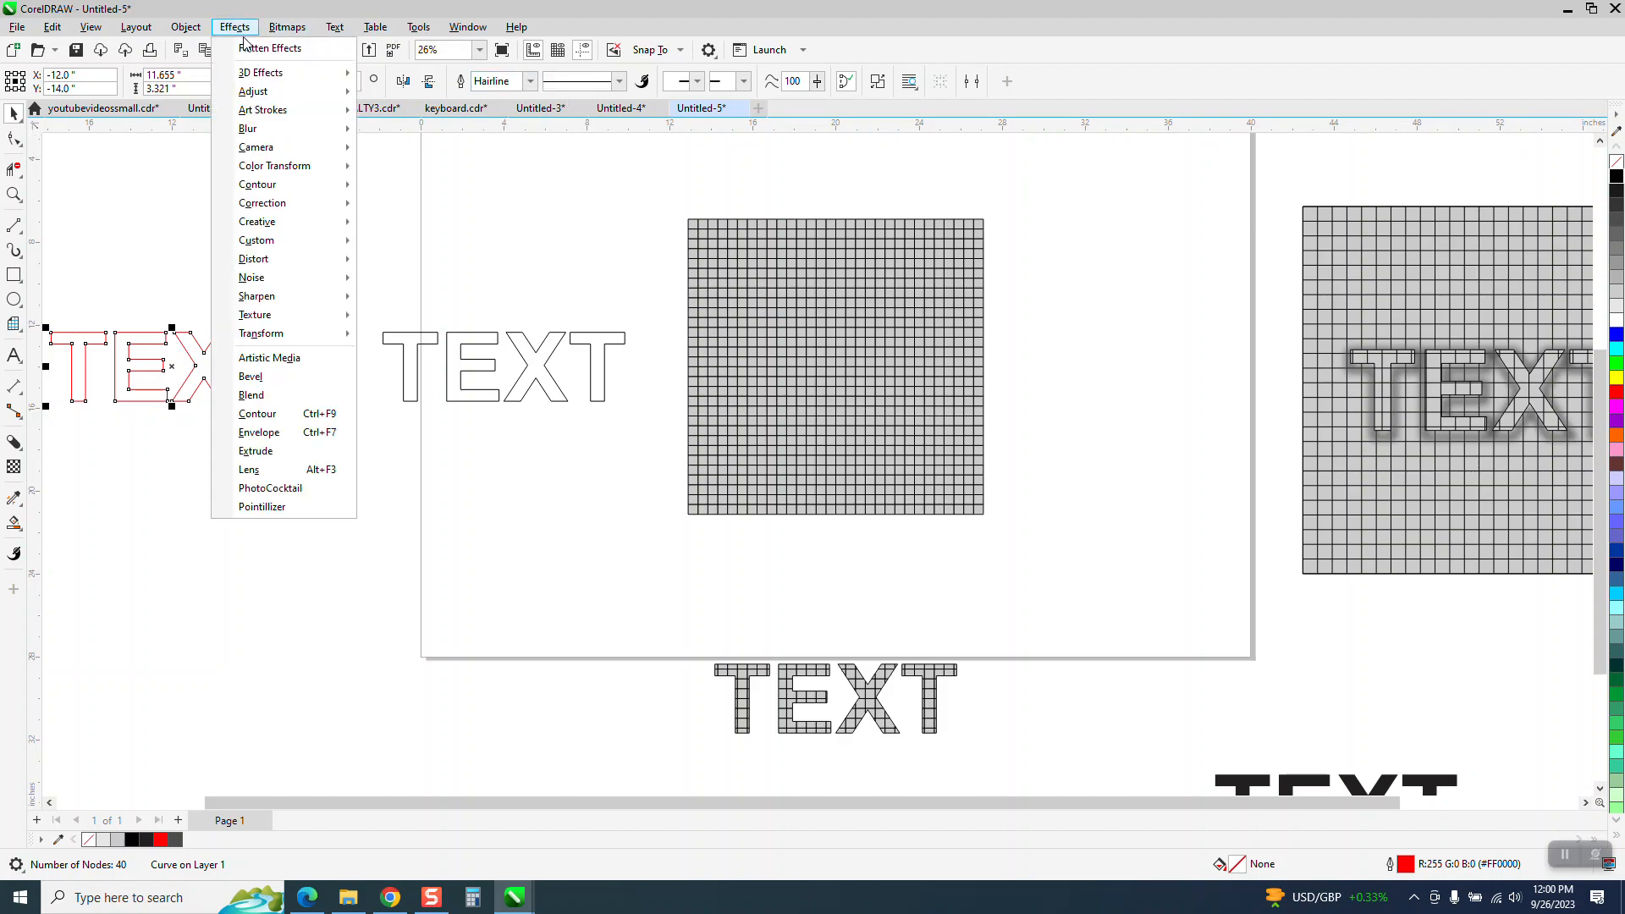
click(253, 414)
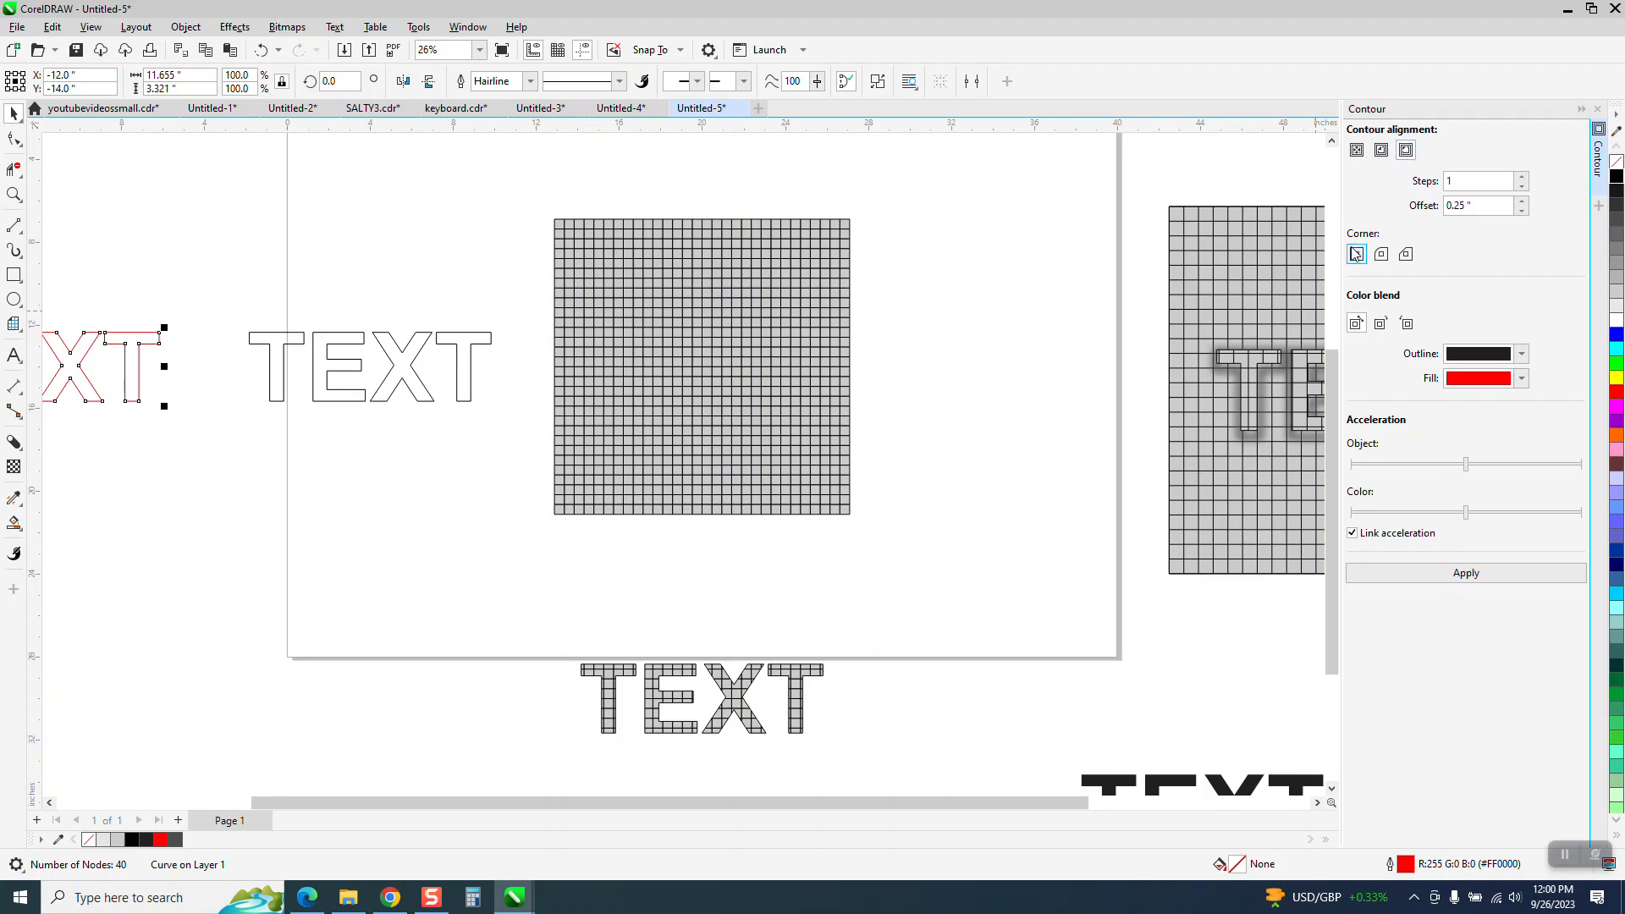
click(1448, 573)
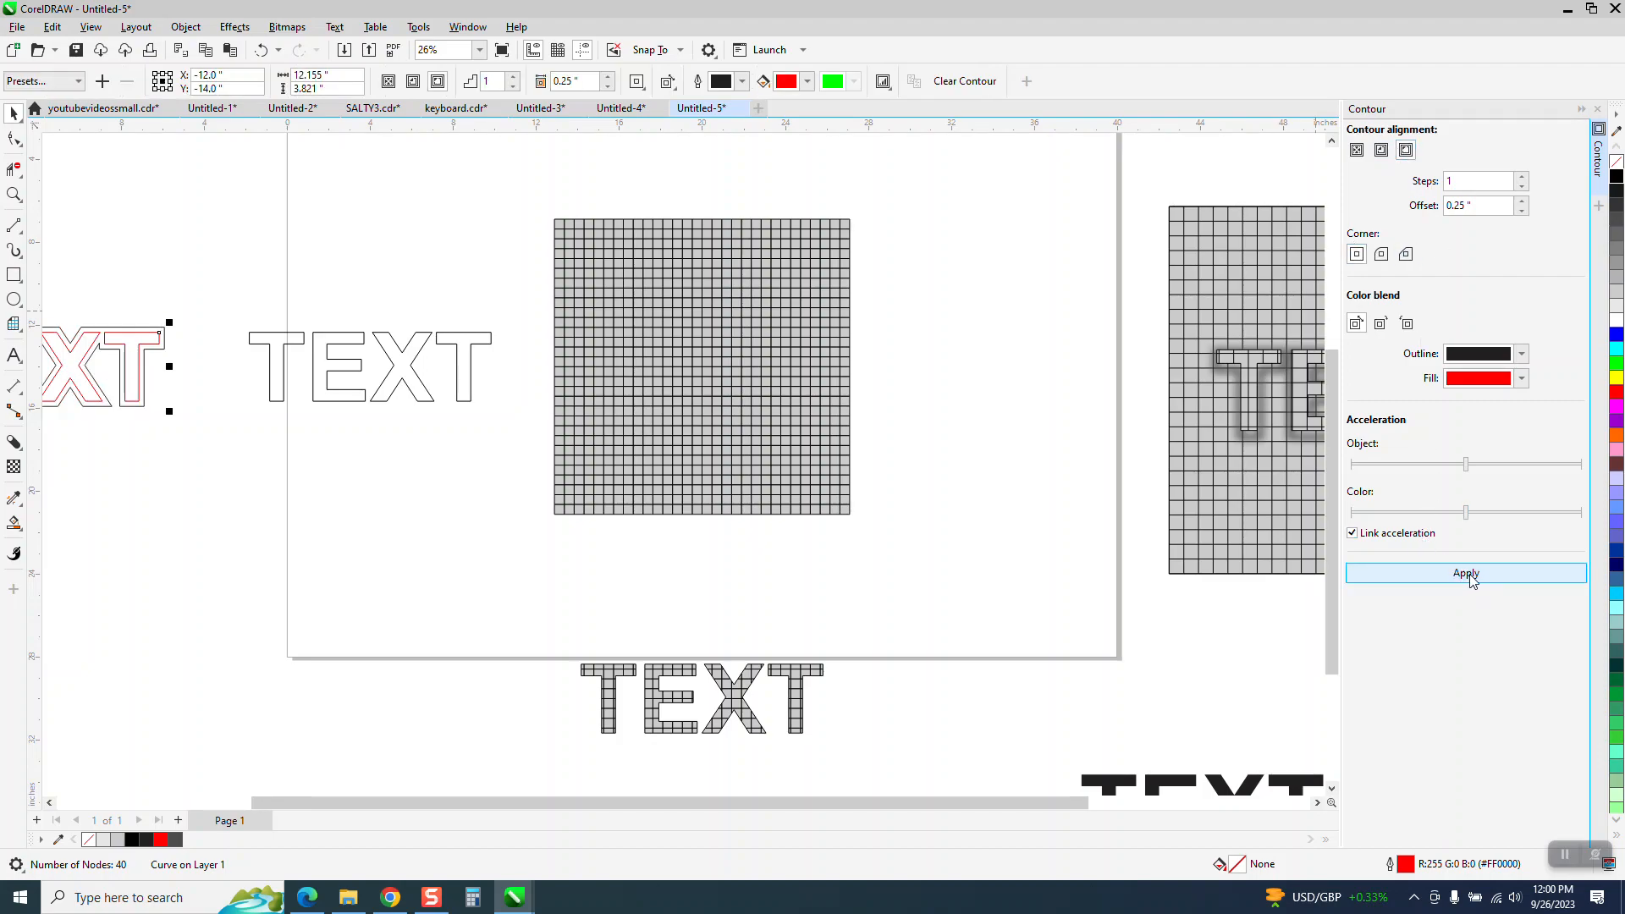
Smart Fill the band between the red letters and their contour with dark grey and no outline, and nudge the filled shape 16 inches down
scroll(699, 343, down, 1)
scroll(699, 342, down, 1)
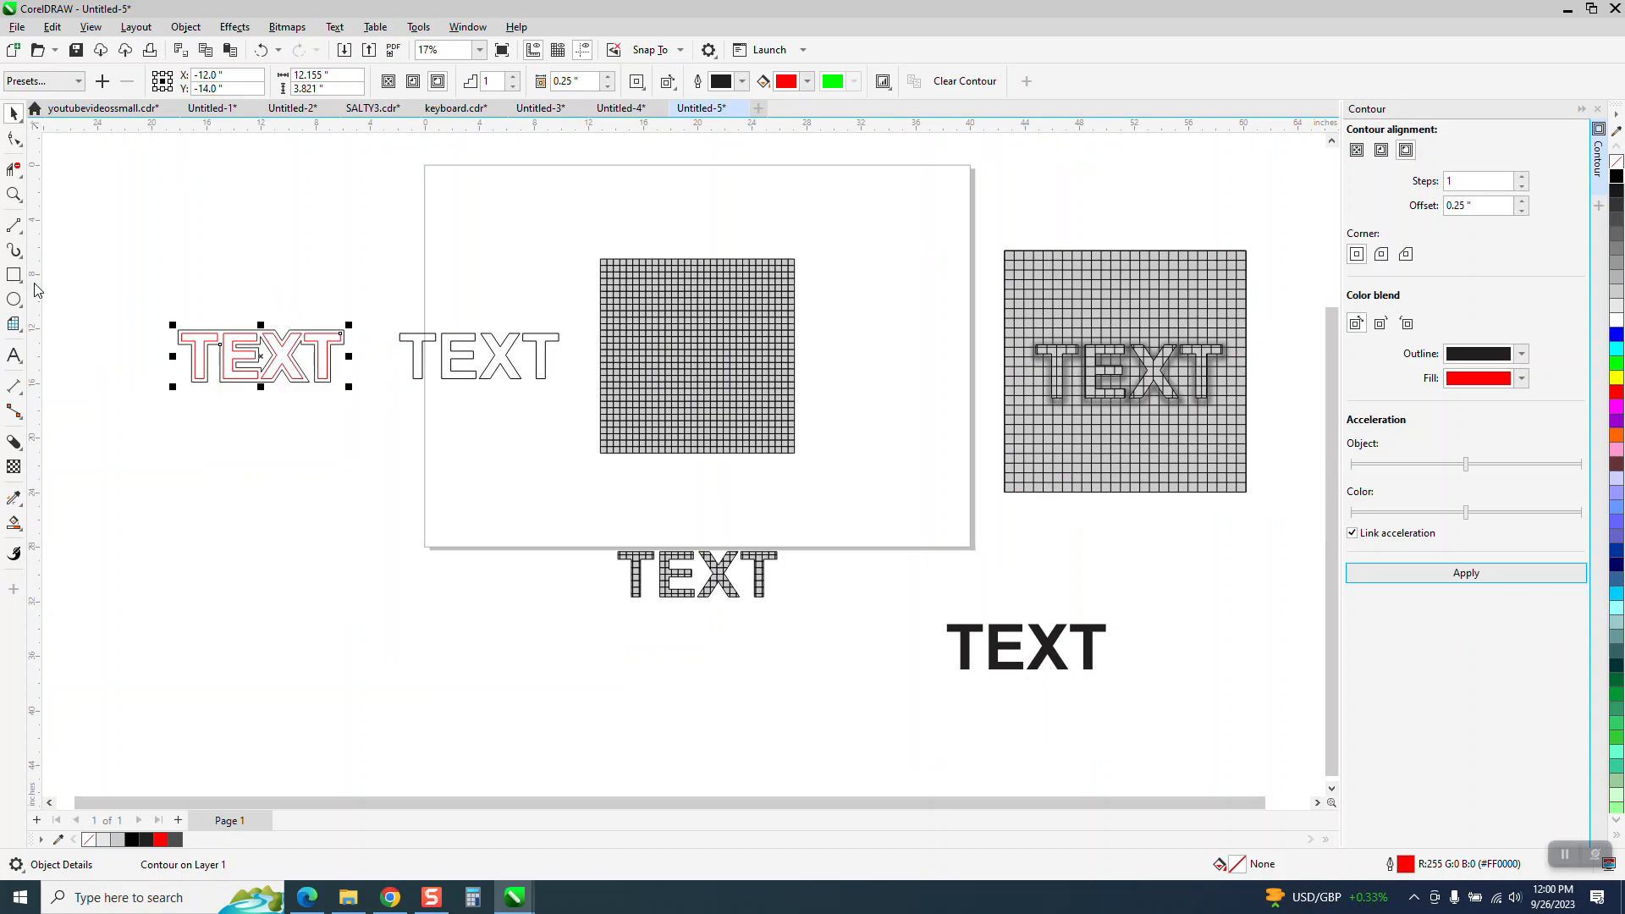
click(14, 194)
drag(199, 301, 457, 461)
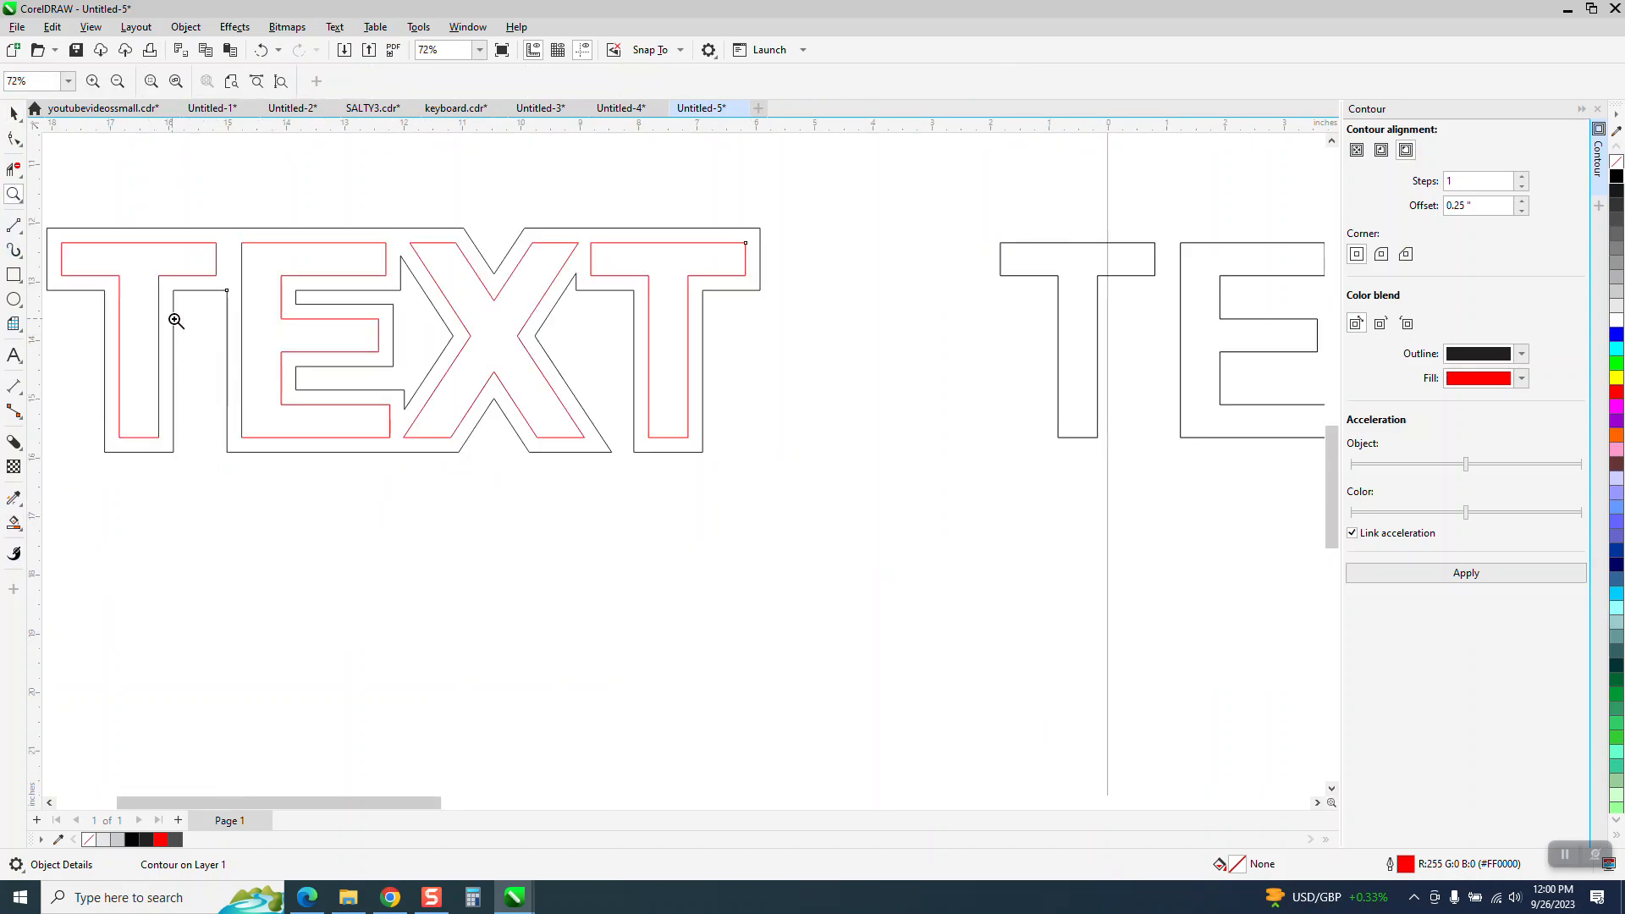
click(16, 525)
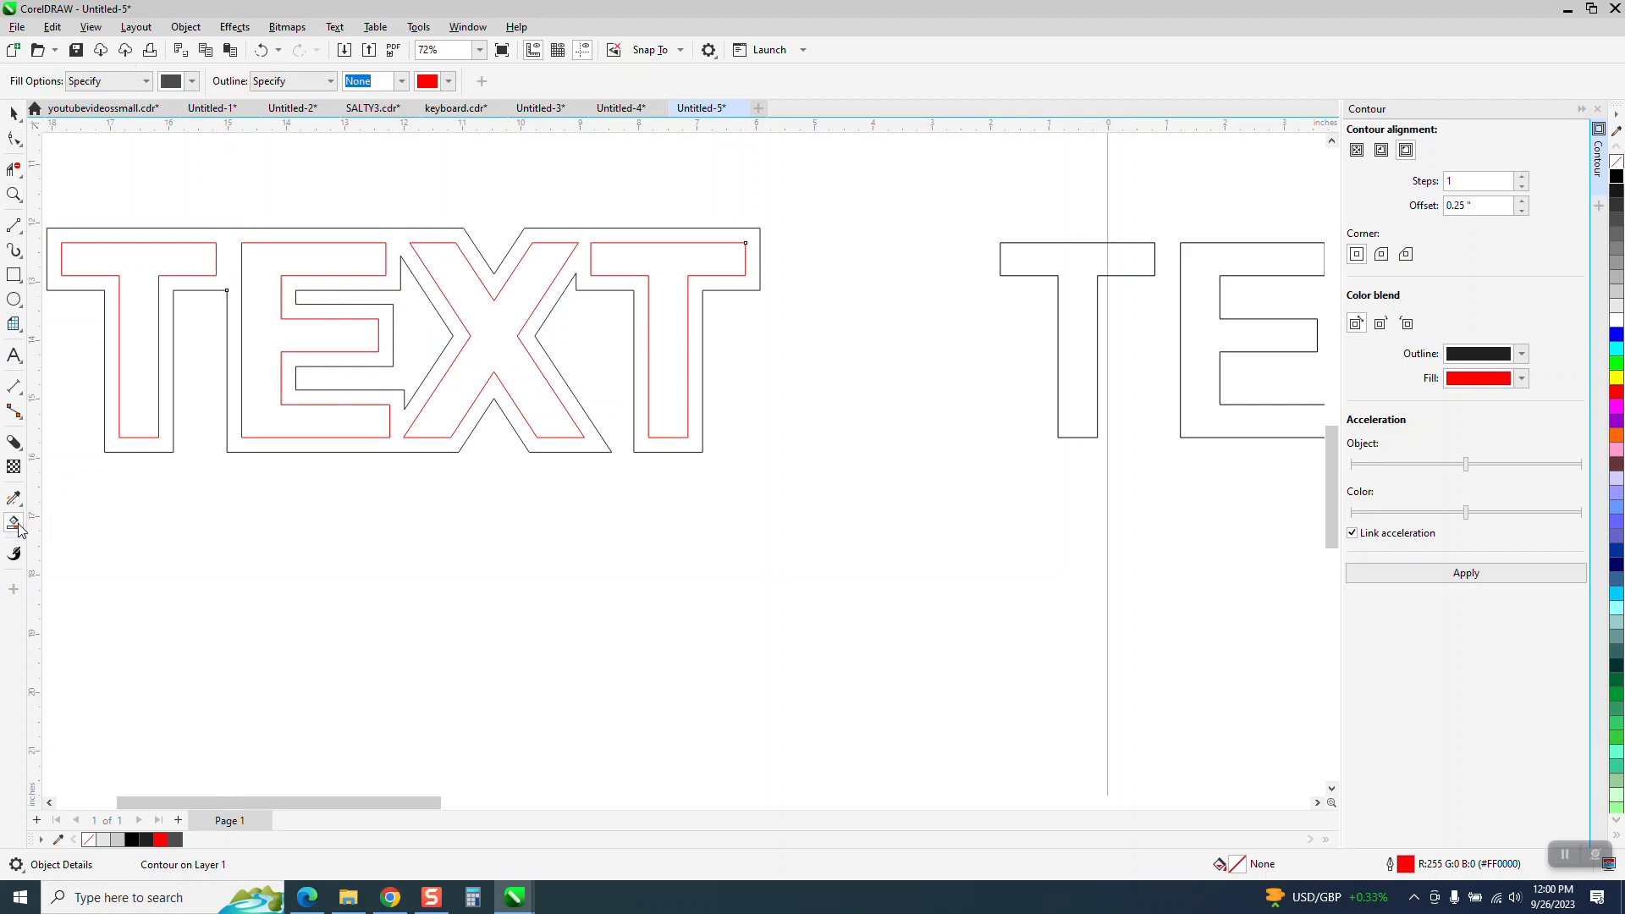
click(228, 263)
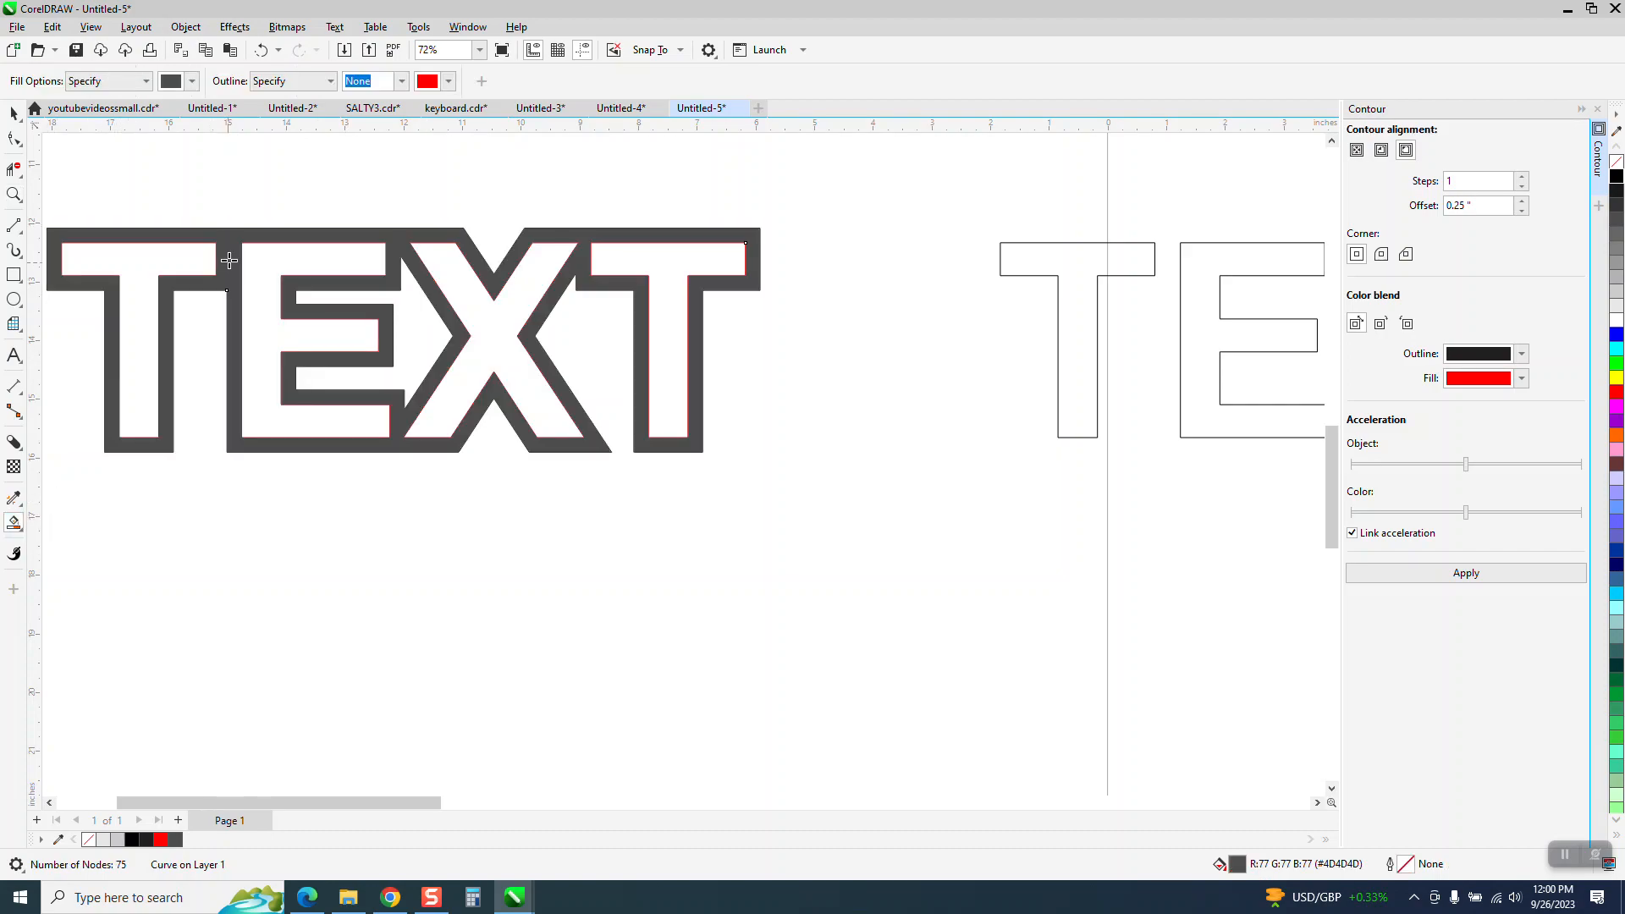
scroll(227, 258, down, 2)
key(Down)
scroll(283, 216, down, 1)
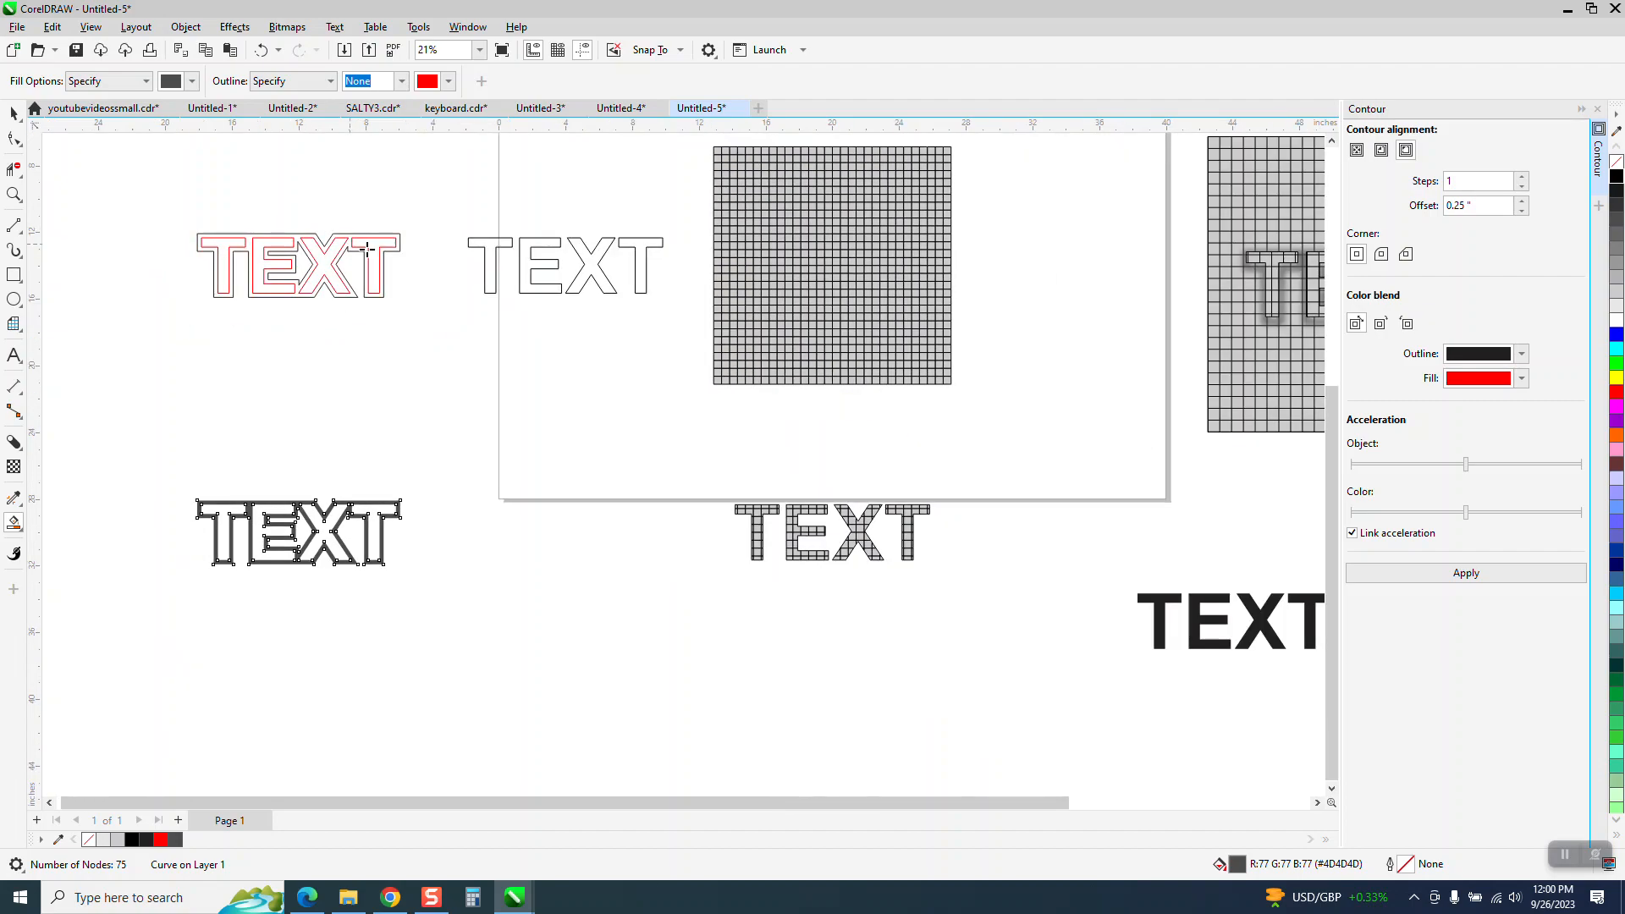
click(14, 112)
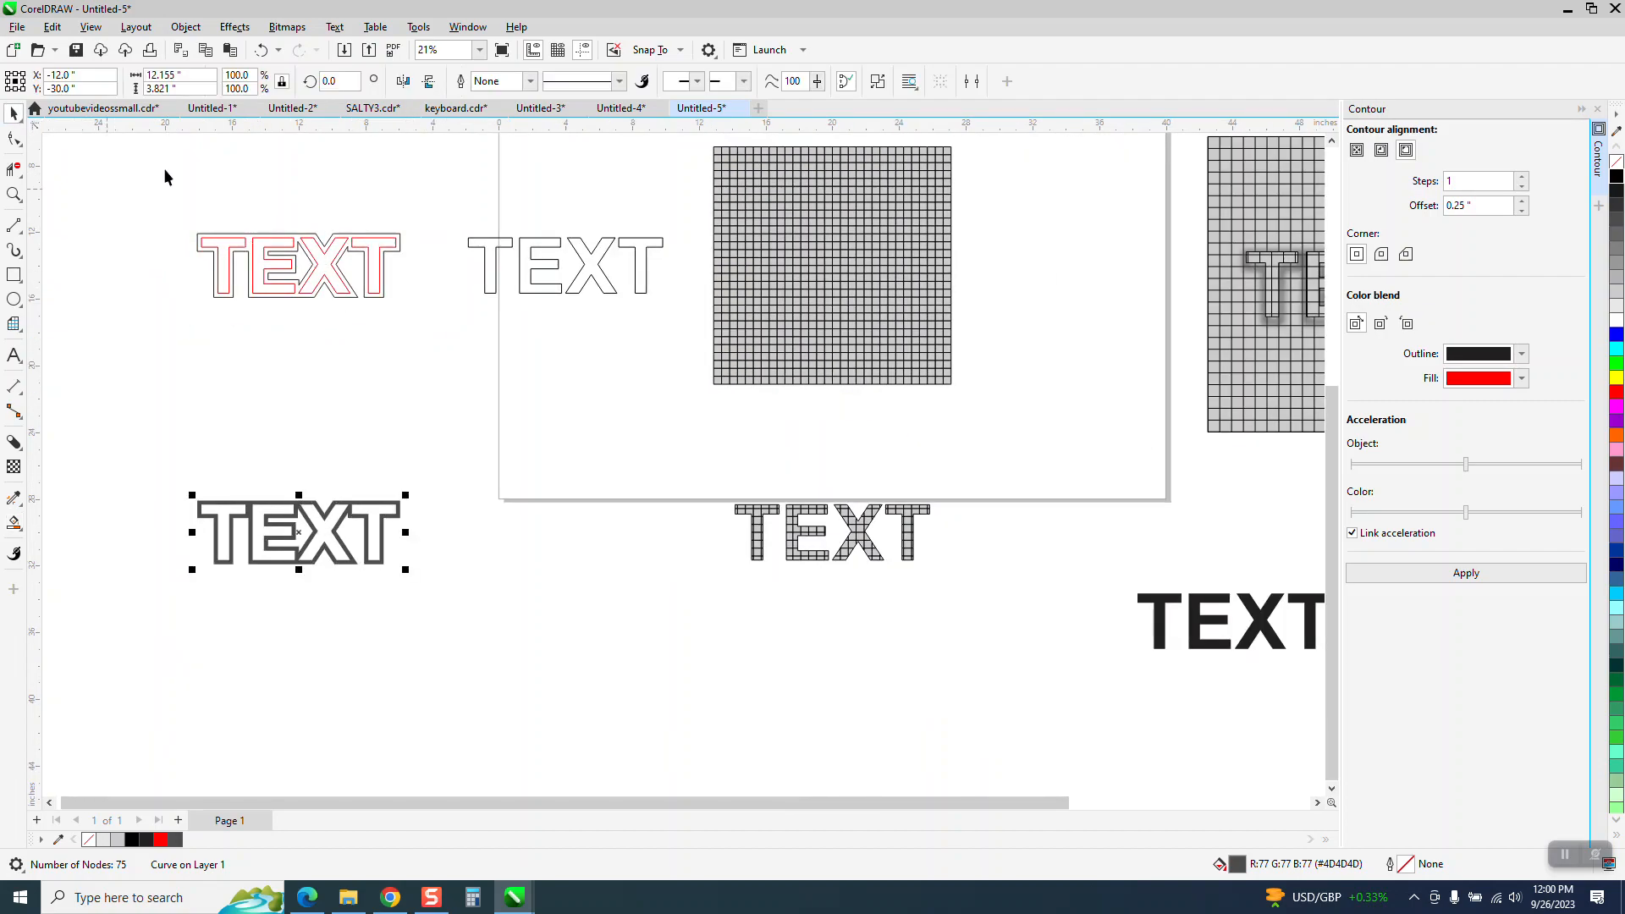
Apply a Gaussian Blur with a 56.1-pixel radius to the dark grey band and nudge it 32 inches right onto the grid-filled letters
click(235, 26)
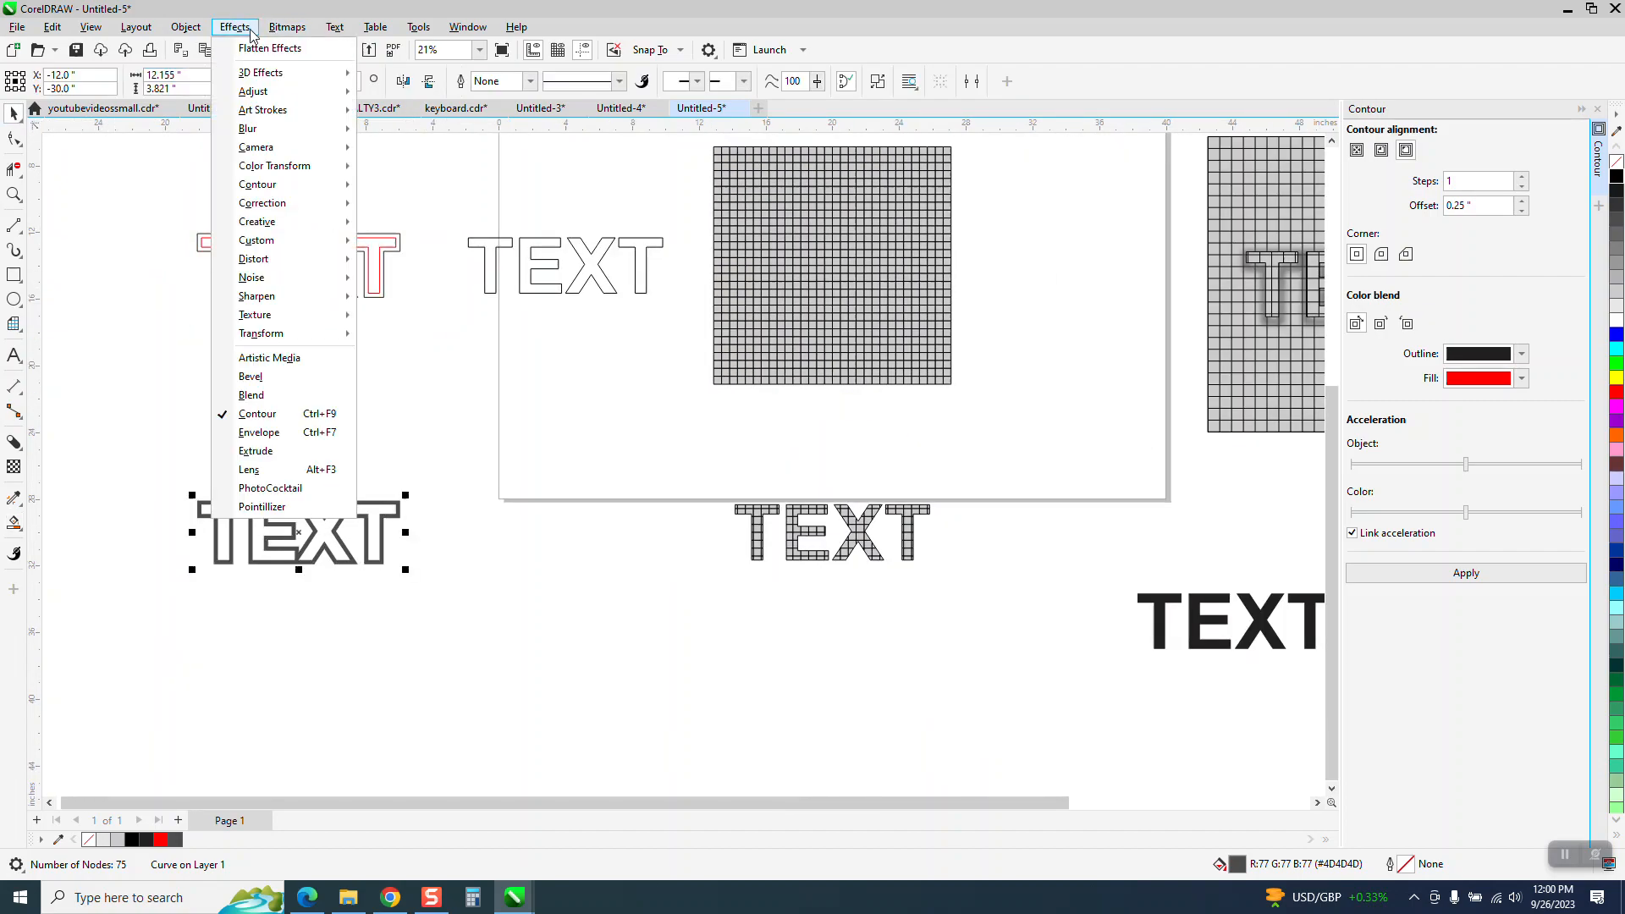
mouse_move(252, 133)
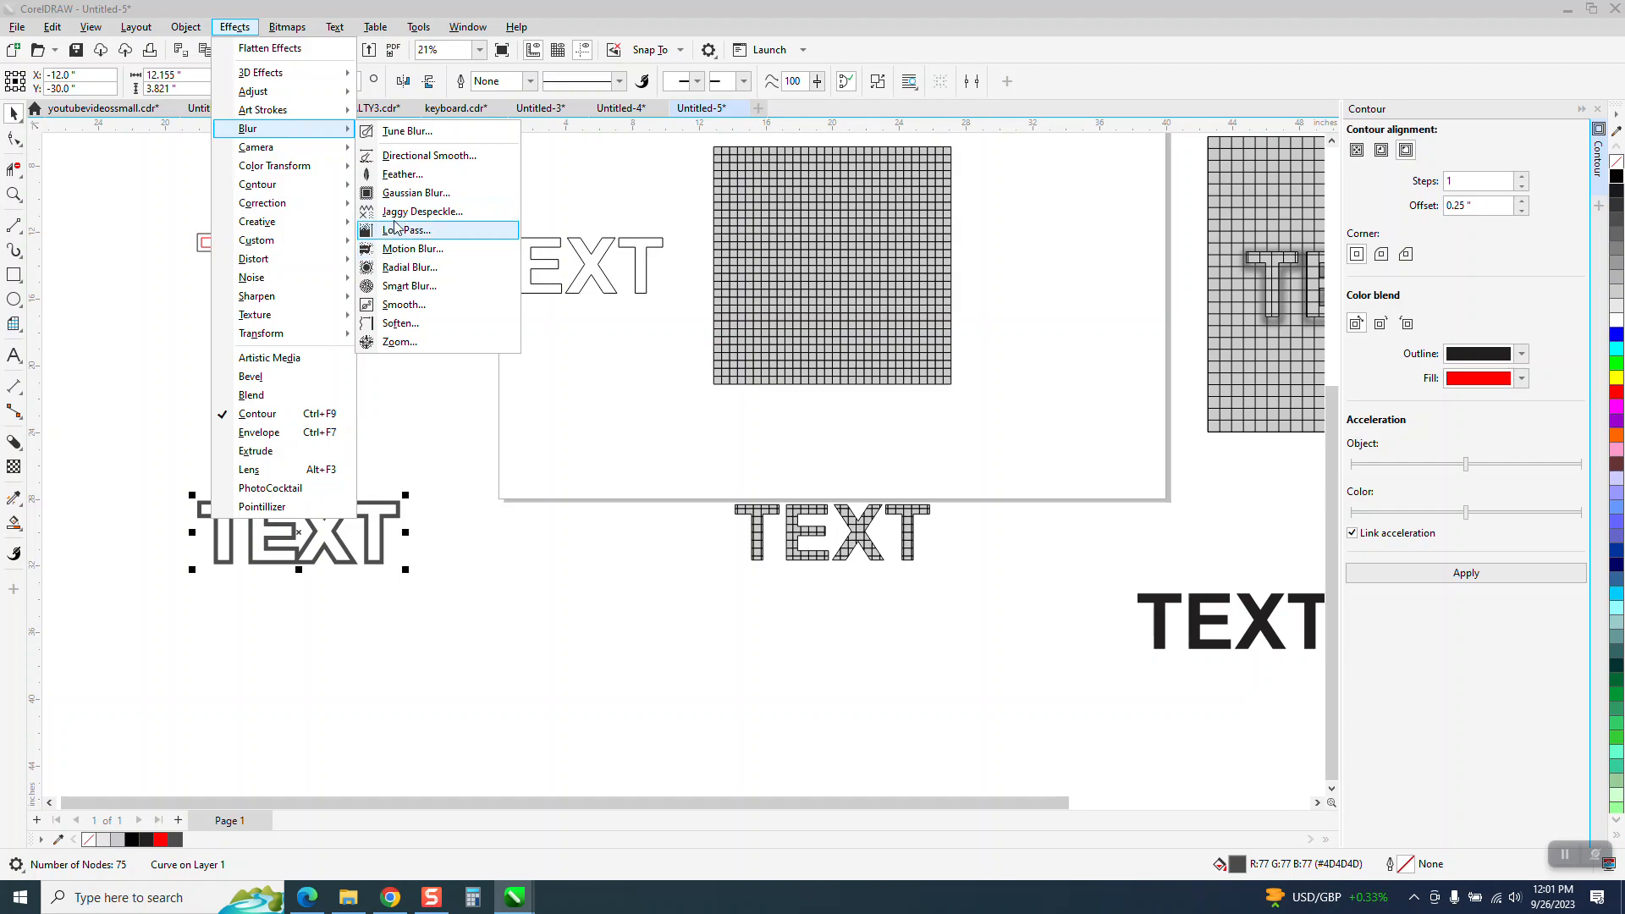
click(405, 194)
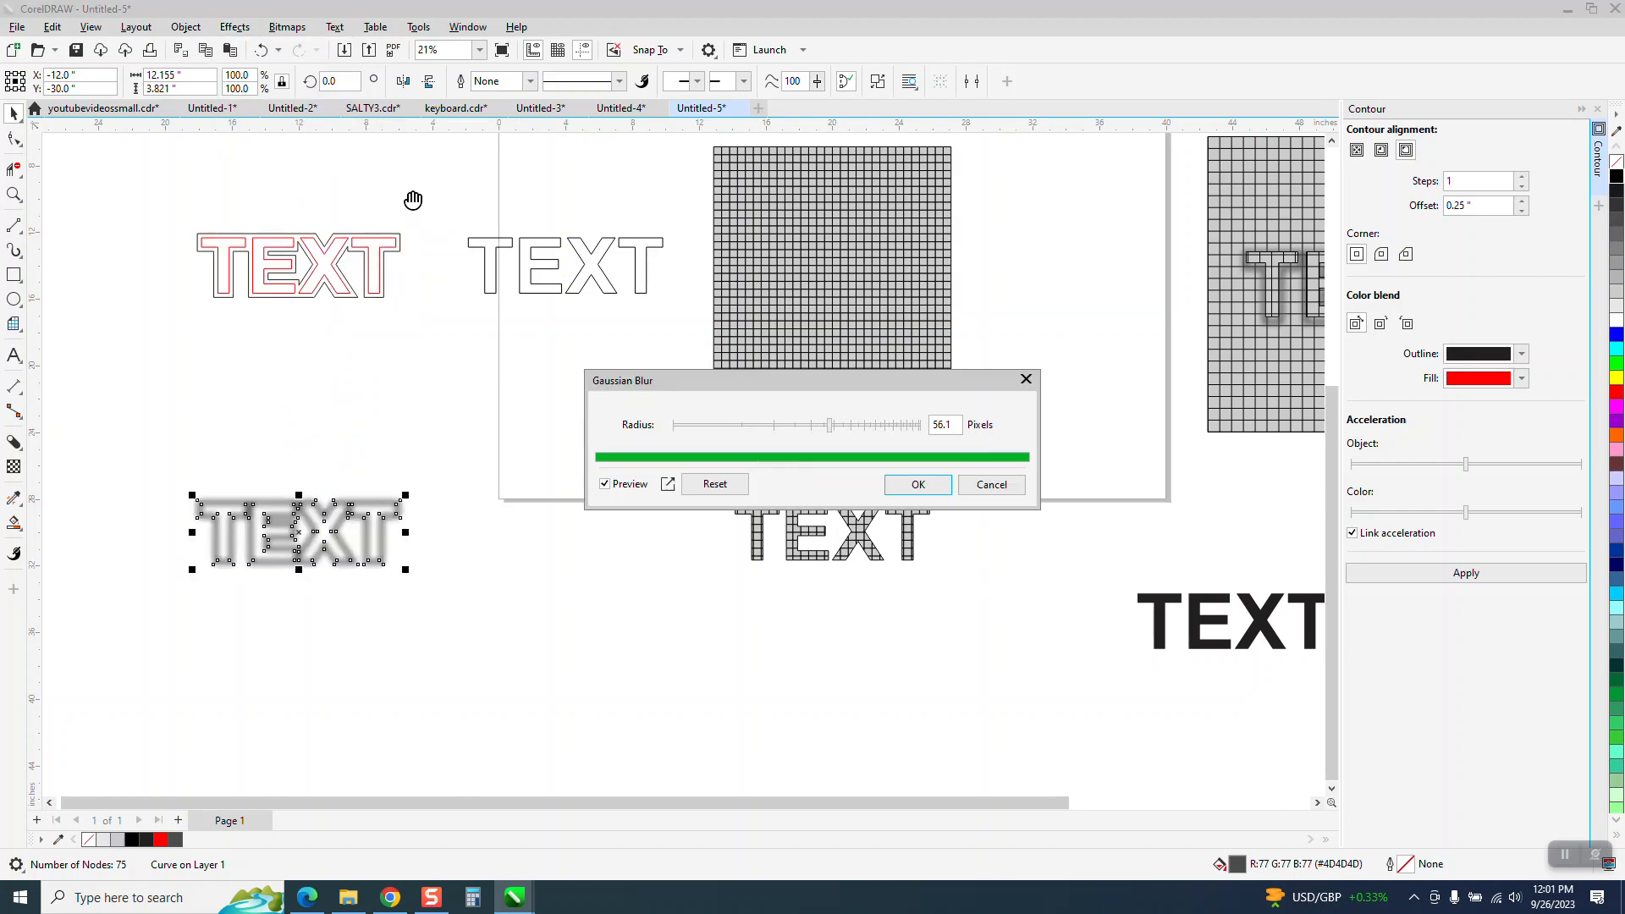
click(916, 485)
key(shift+Right)
key(shift+Right)
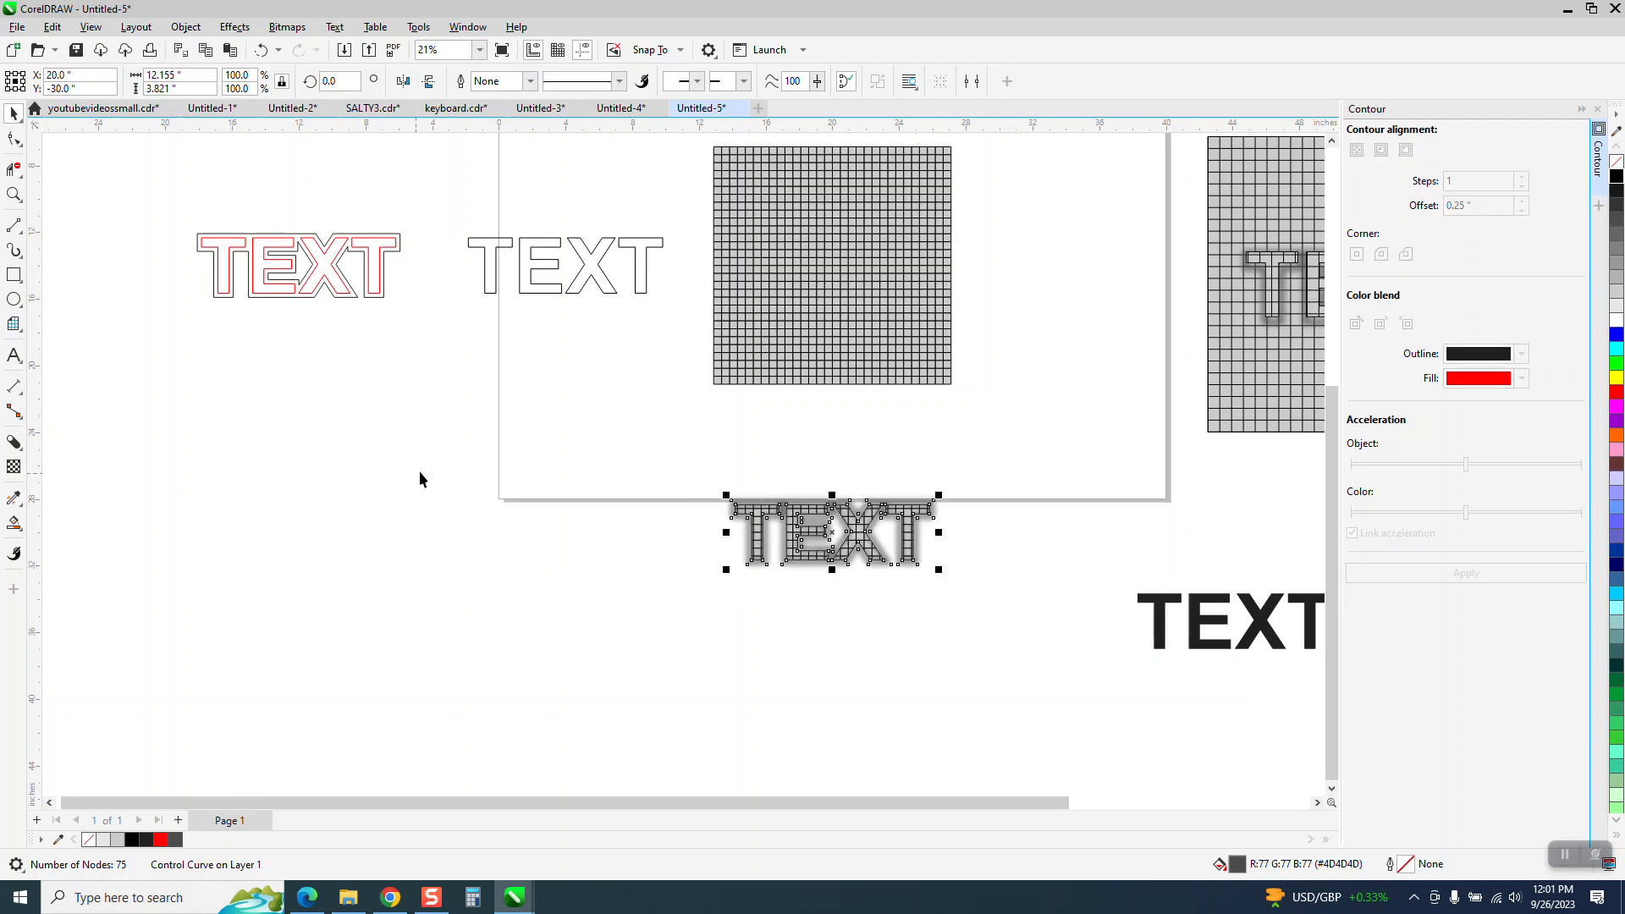
Select the grid-filled letters together with their blurred shadow and nudge them 16 inches up onto the grid
click(13, 195)
drag(681, 462, 1117, 646)
scroll(898, 580, down, 3)
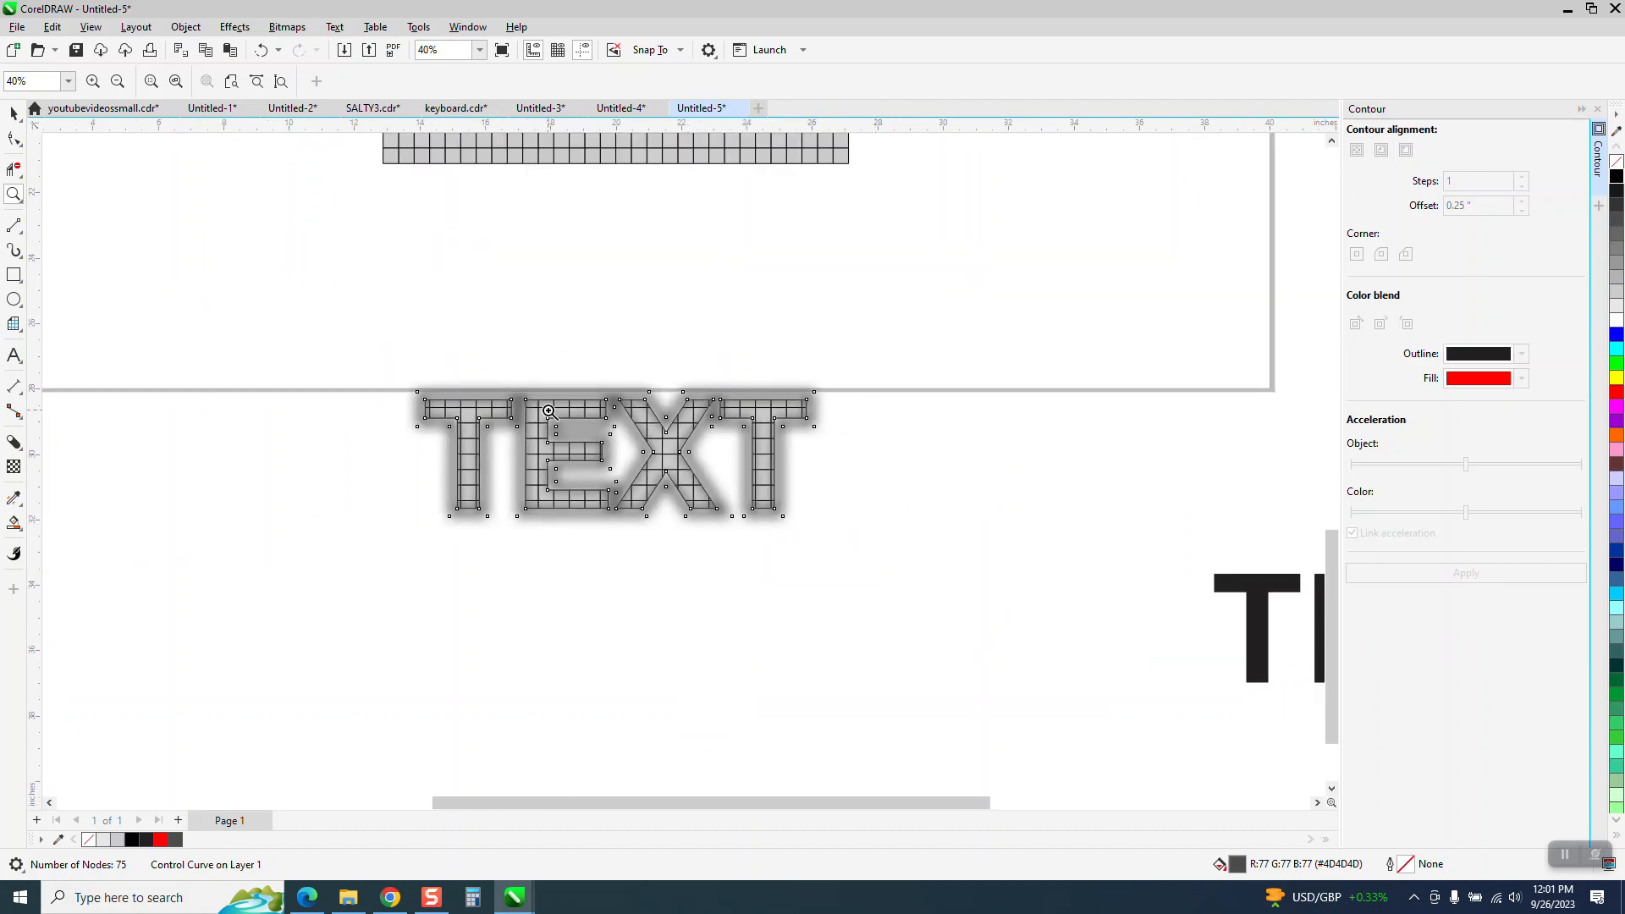
scroll(119, 153, down, 1)
click(14, 112)
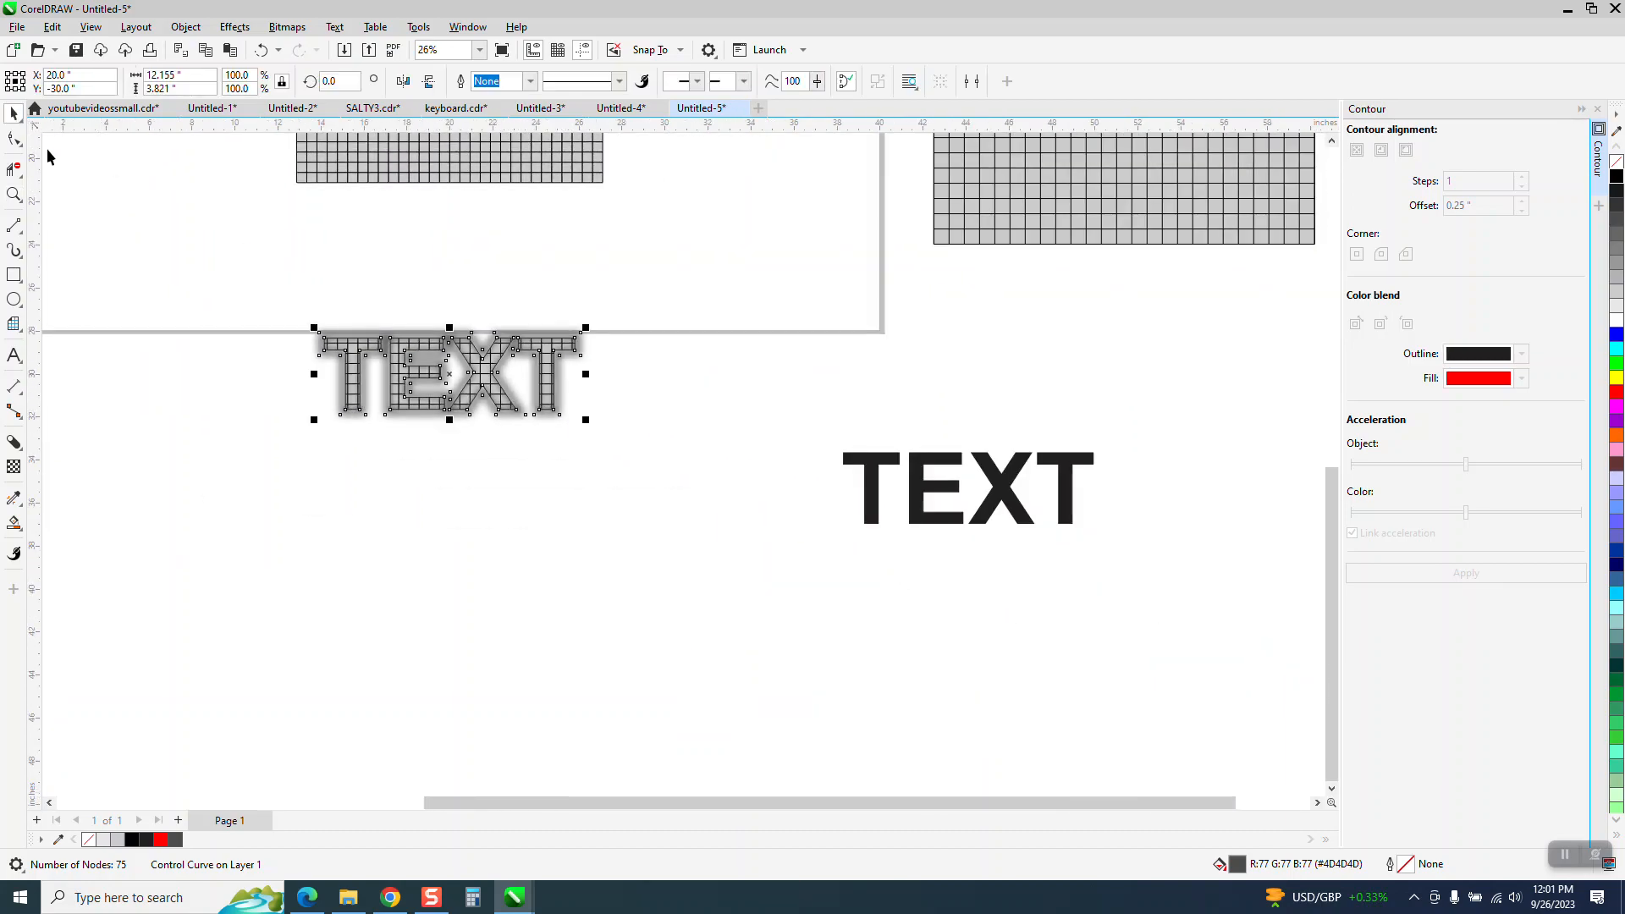
scroll(381, 406, down, 1)
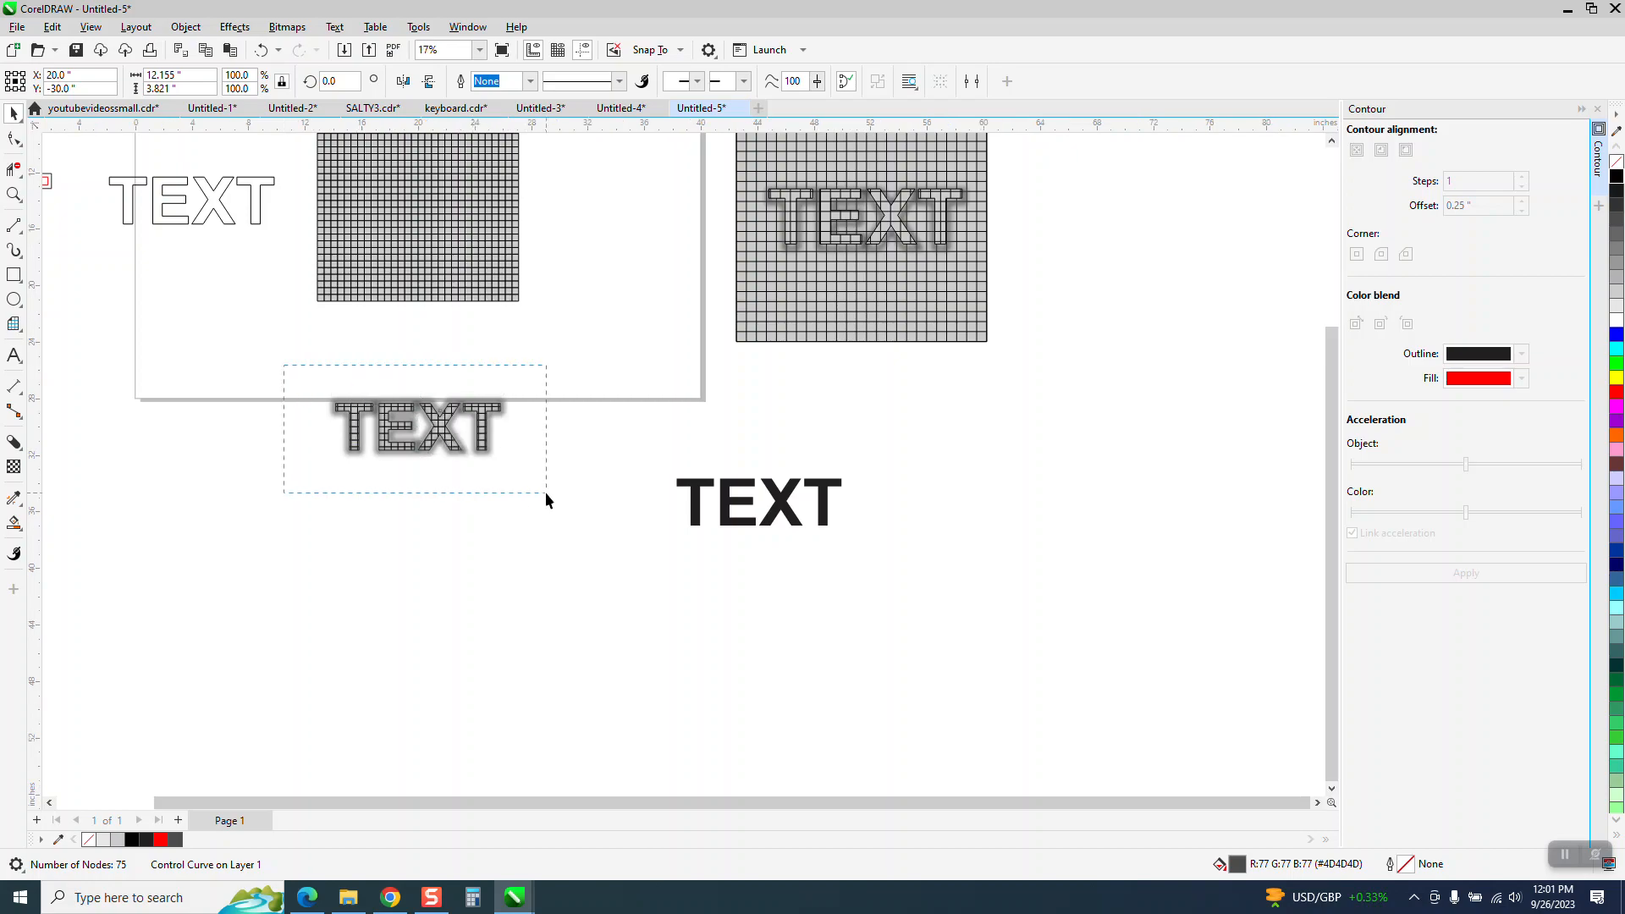
drag(546, 494, 545, 493)
key(Up)
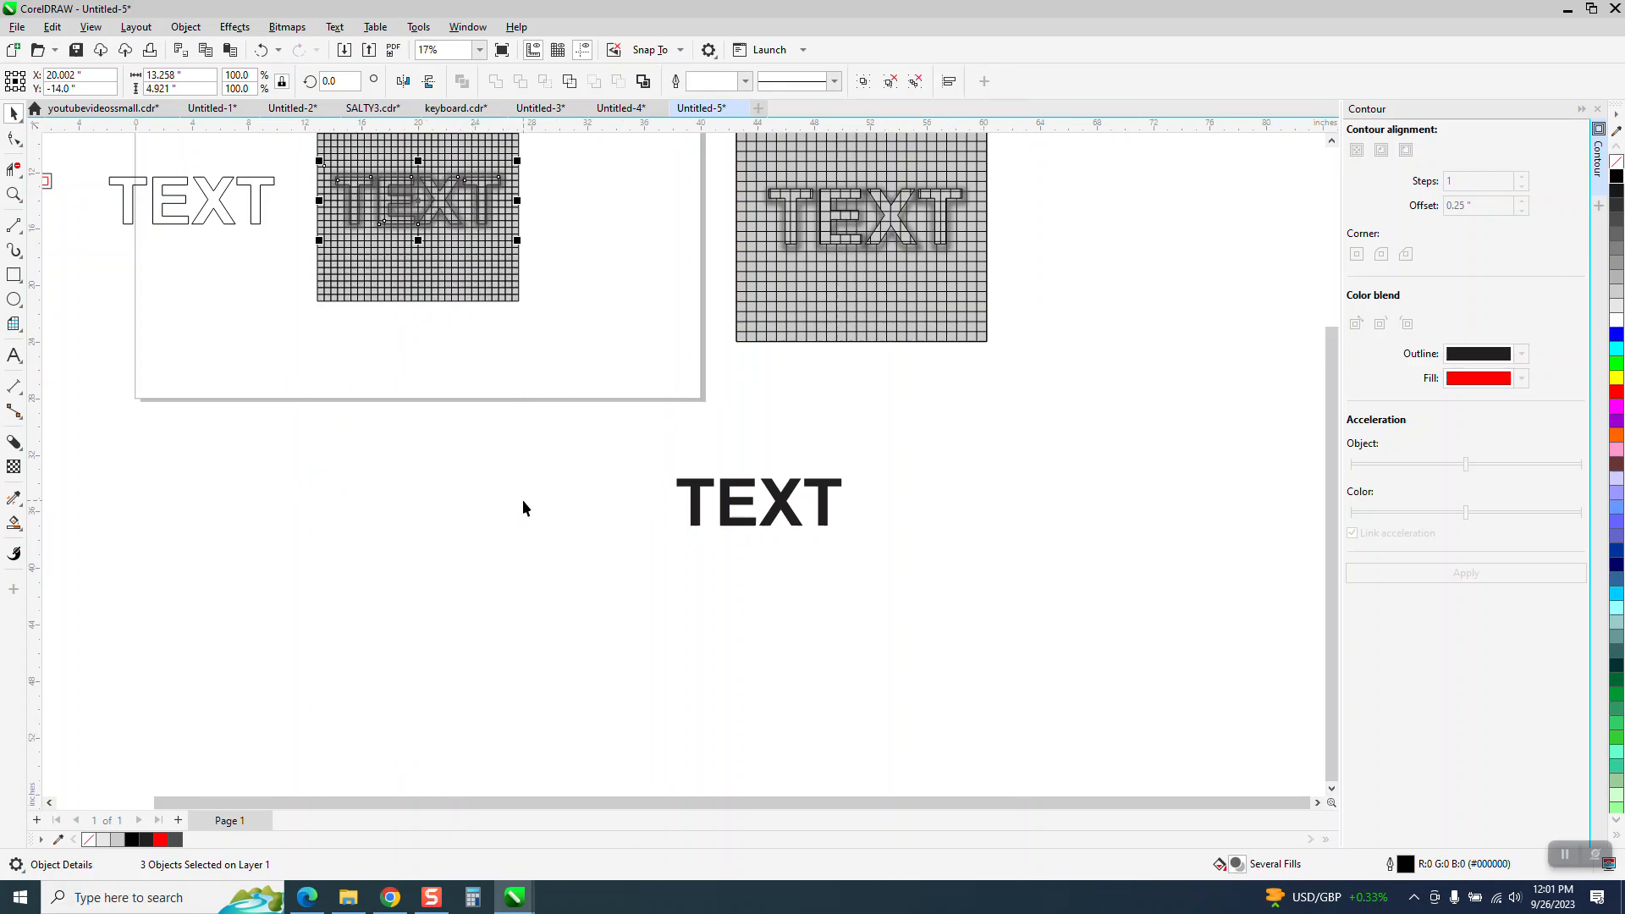
Set the nudge distance to 0.2 inches and nudge the grid-filled letters 0.2 inches to the right
click(14, 193)
drag(355, 201, 573, 264)
click(15, 114)
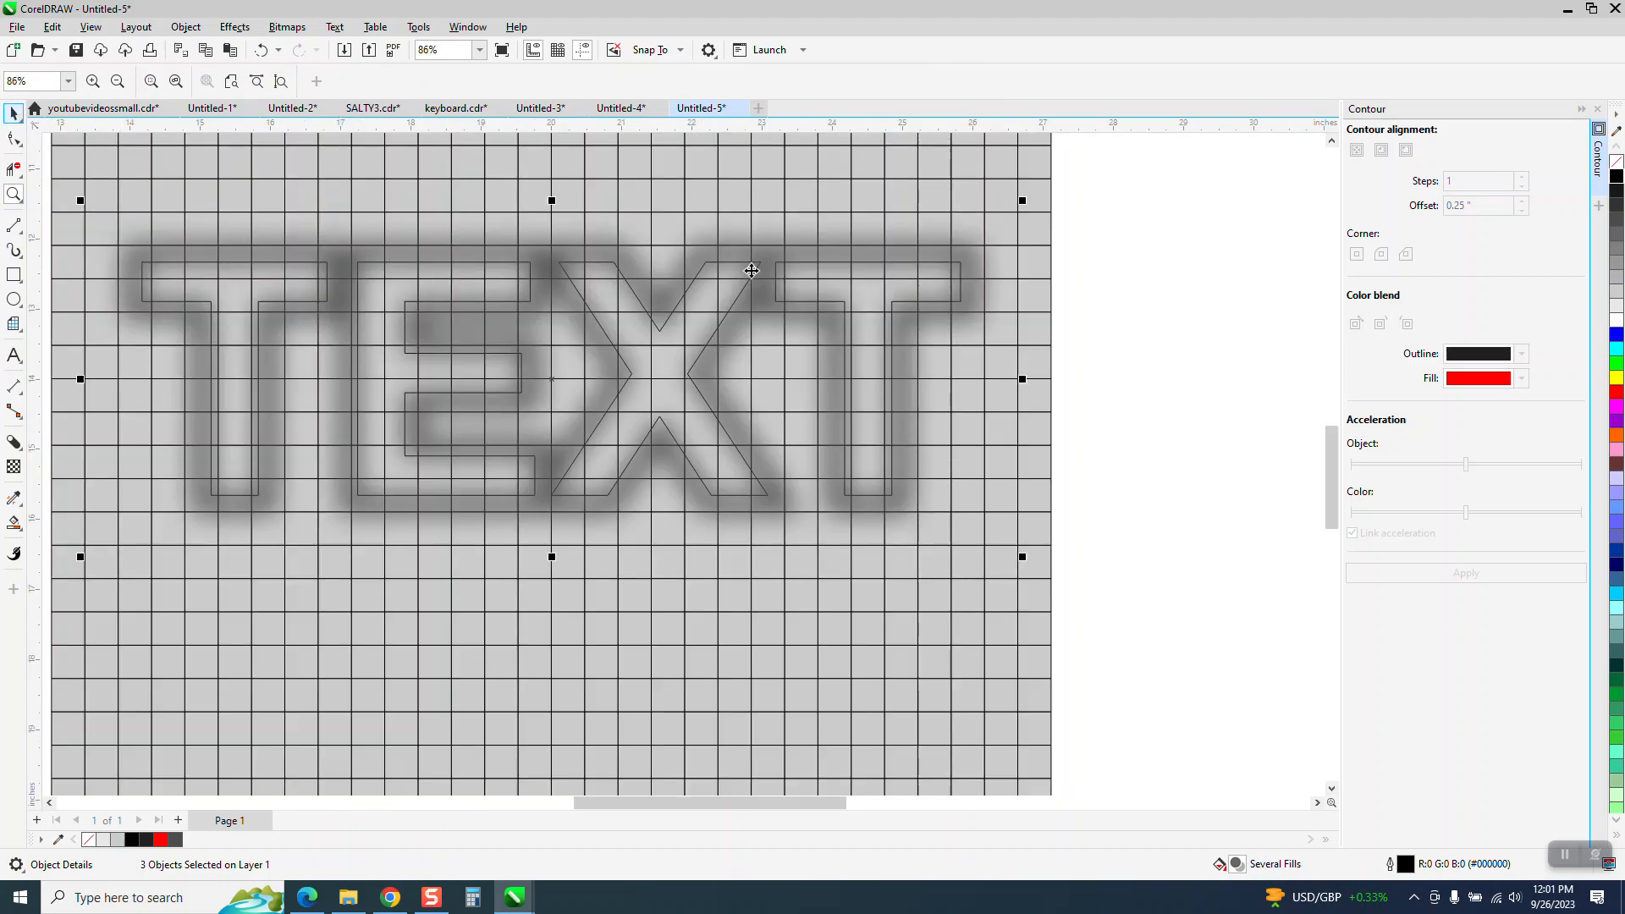
click(722, 169)
click(581, 81)
key(BackSpace)
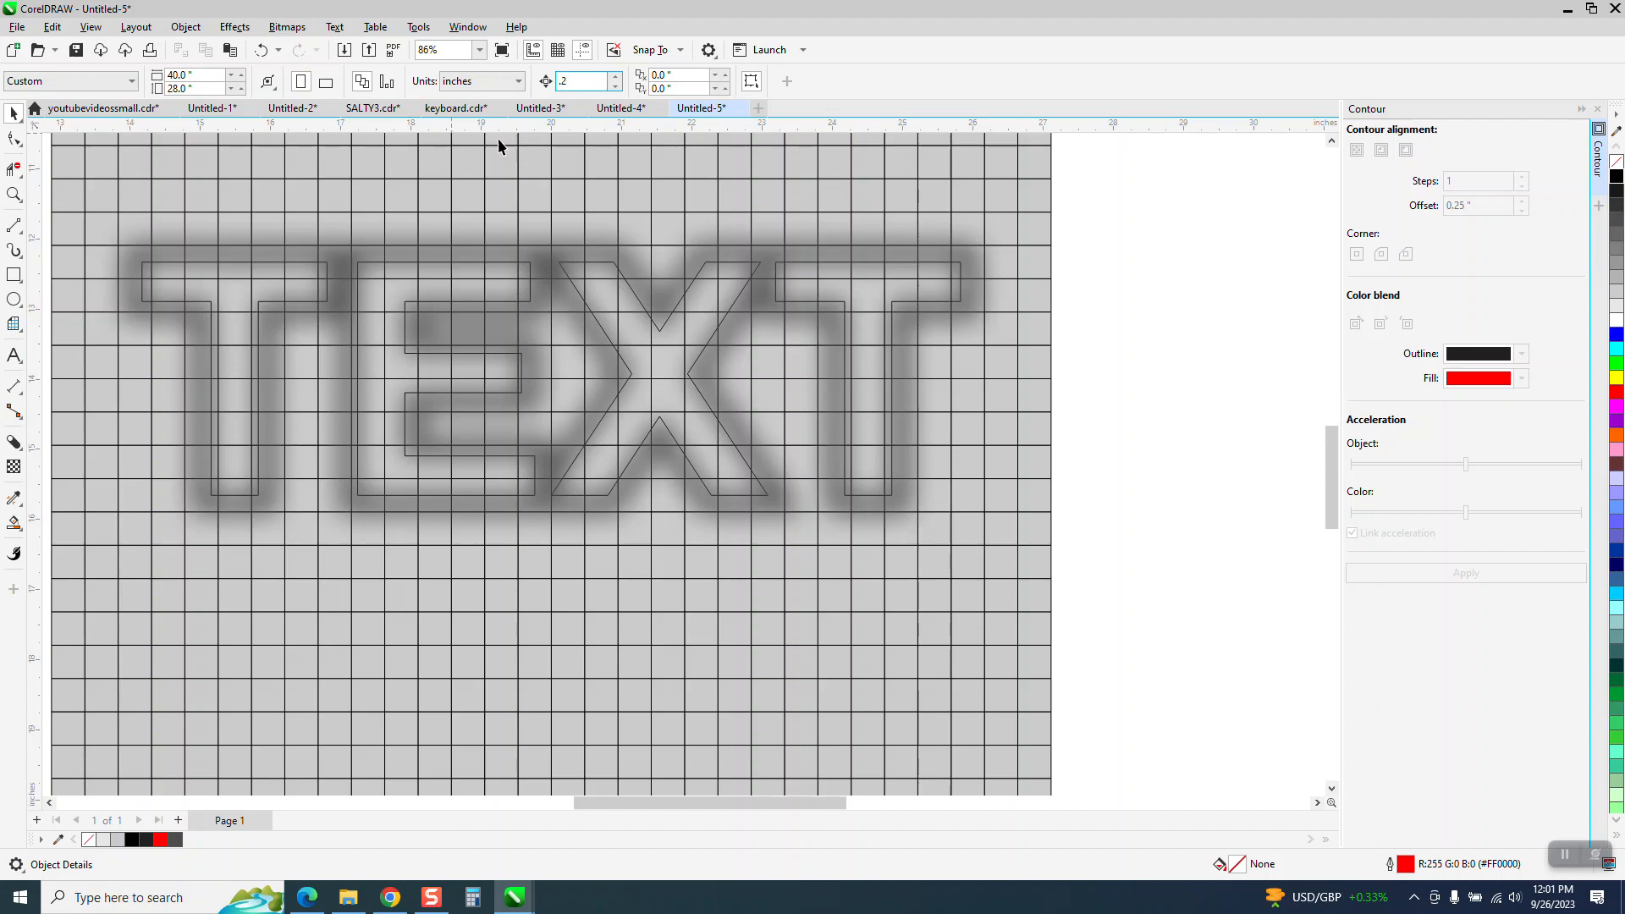
click(875, 297)
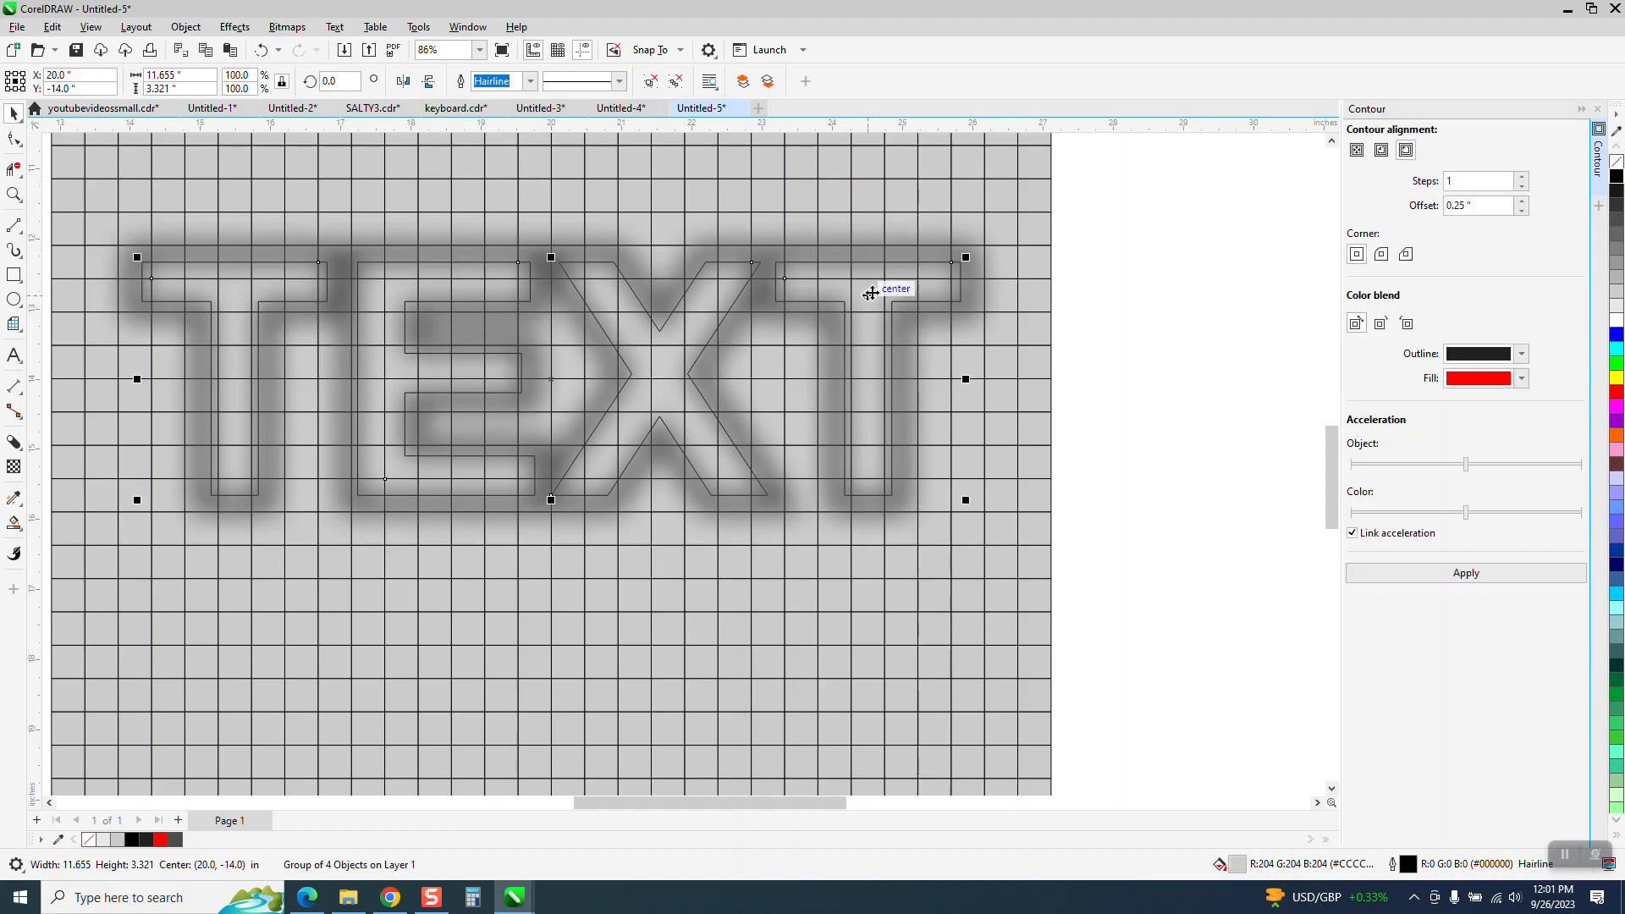
drag(876, 291, 877, 292)
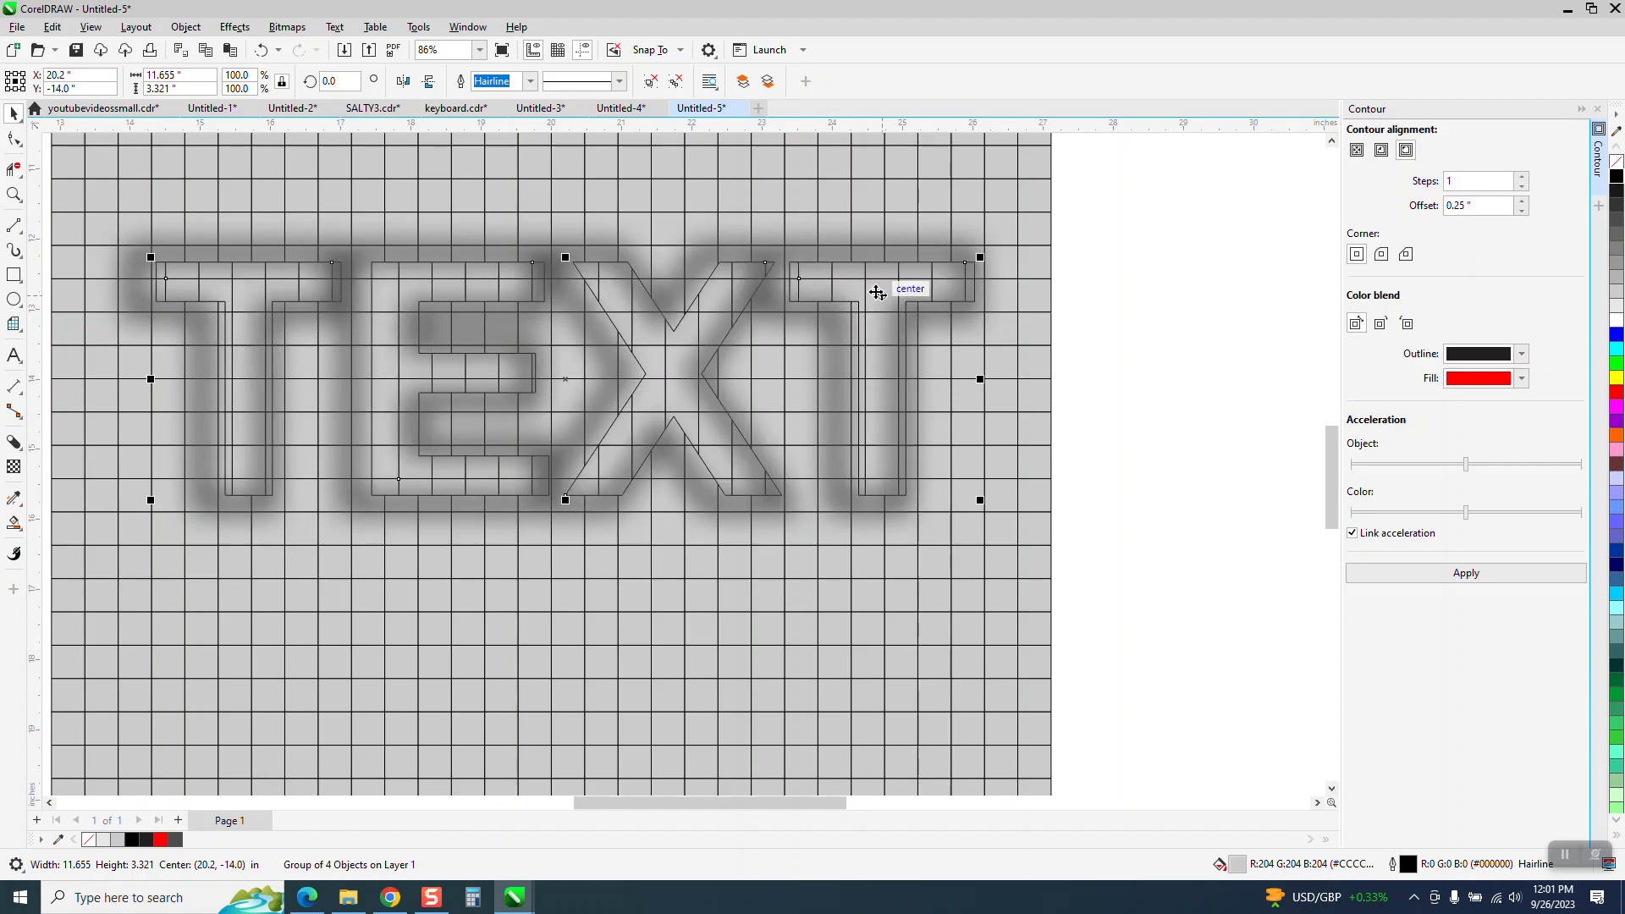
click(1271, 322)
Nudge the blurred shadow a net 0.2 inches to the right to line it up with the shifted letters
click(959, 259)
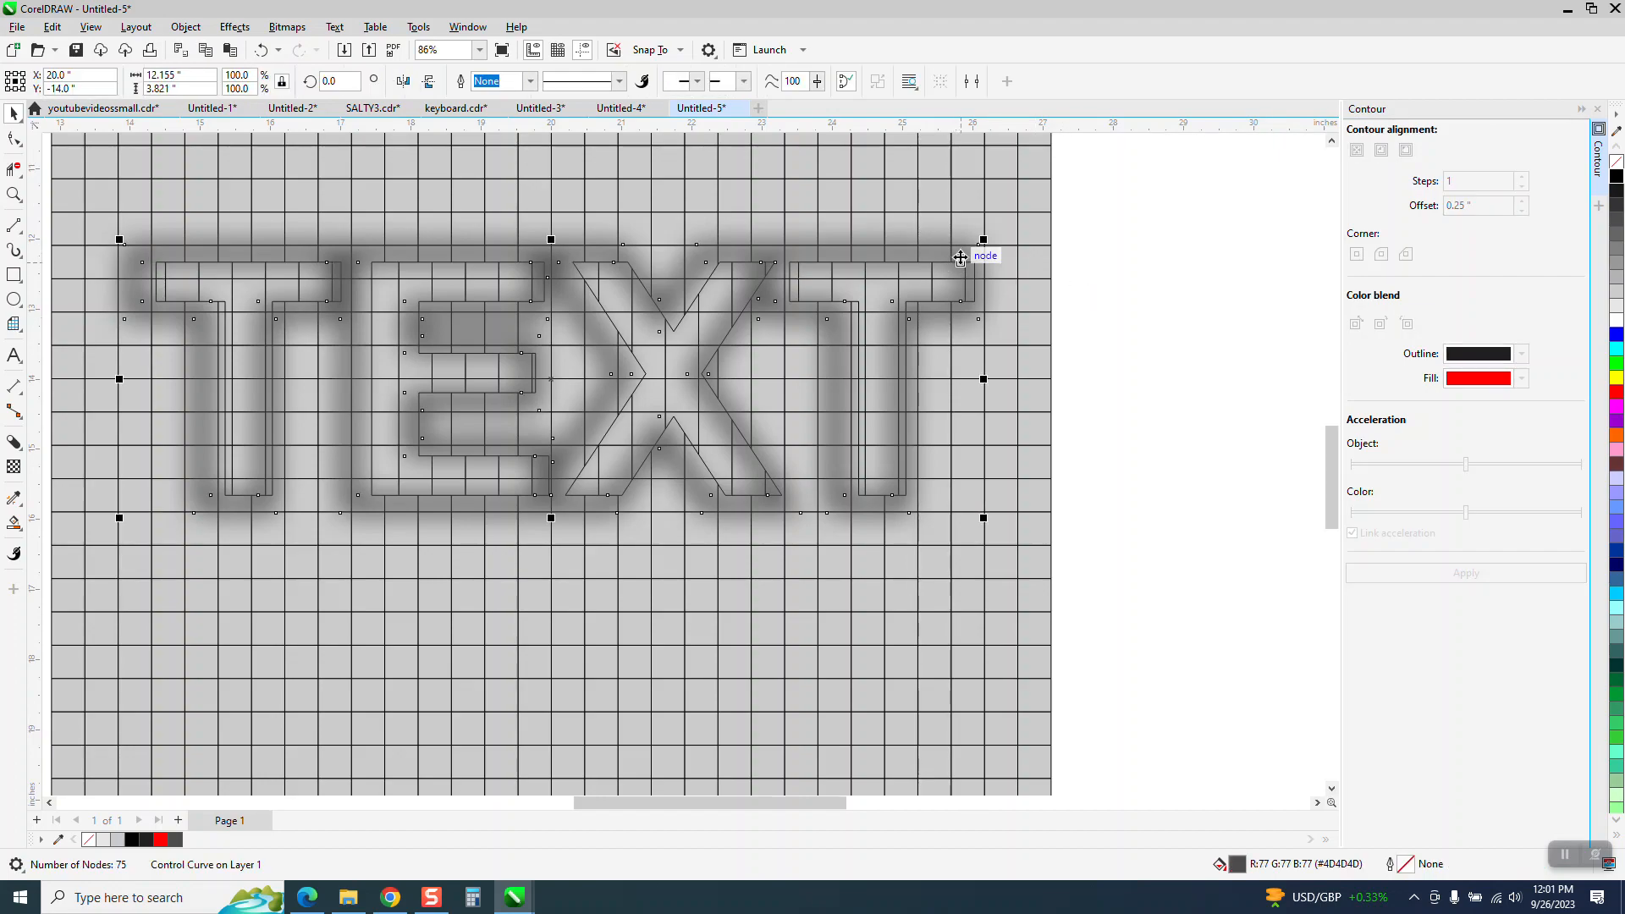
key(Right)
key(Right)
key(Right)
key(Right)
key(Right)
key(Right)
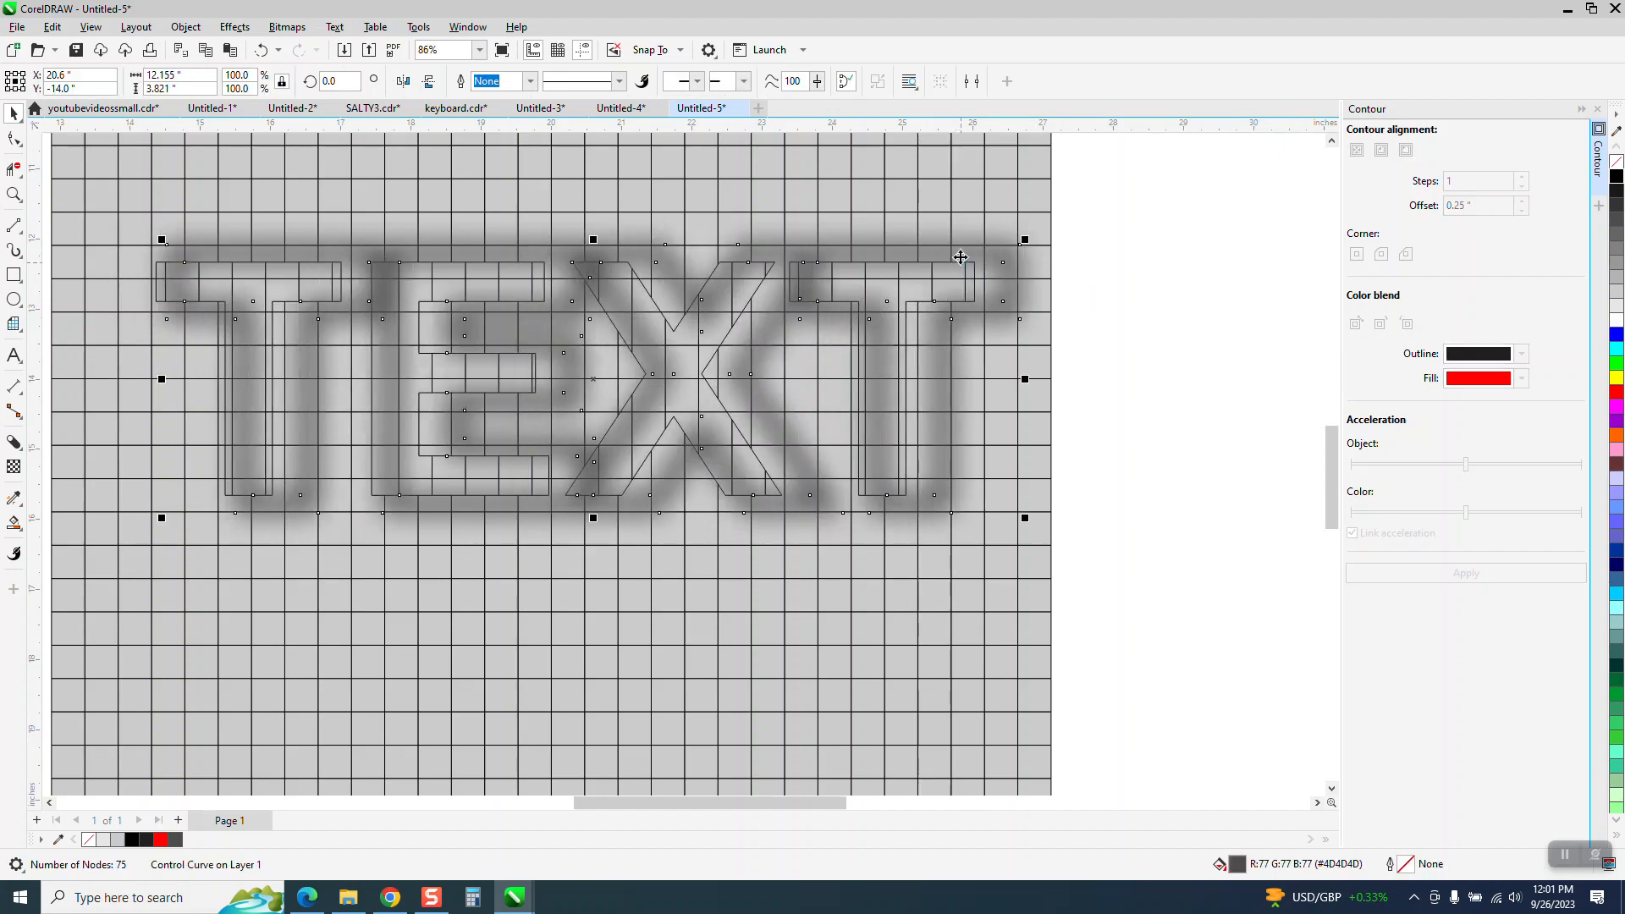
key(Left)
key(Left)
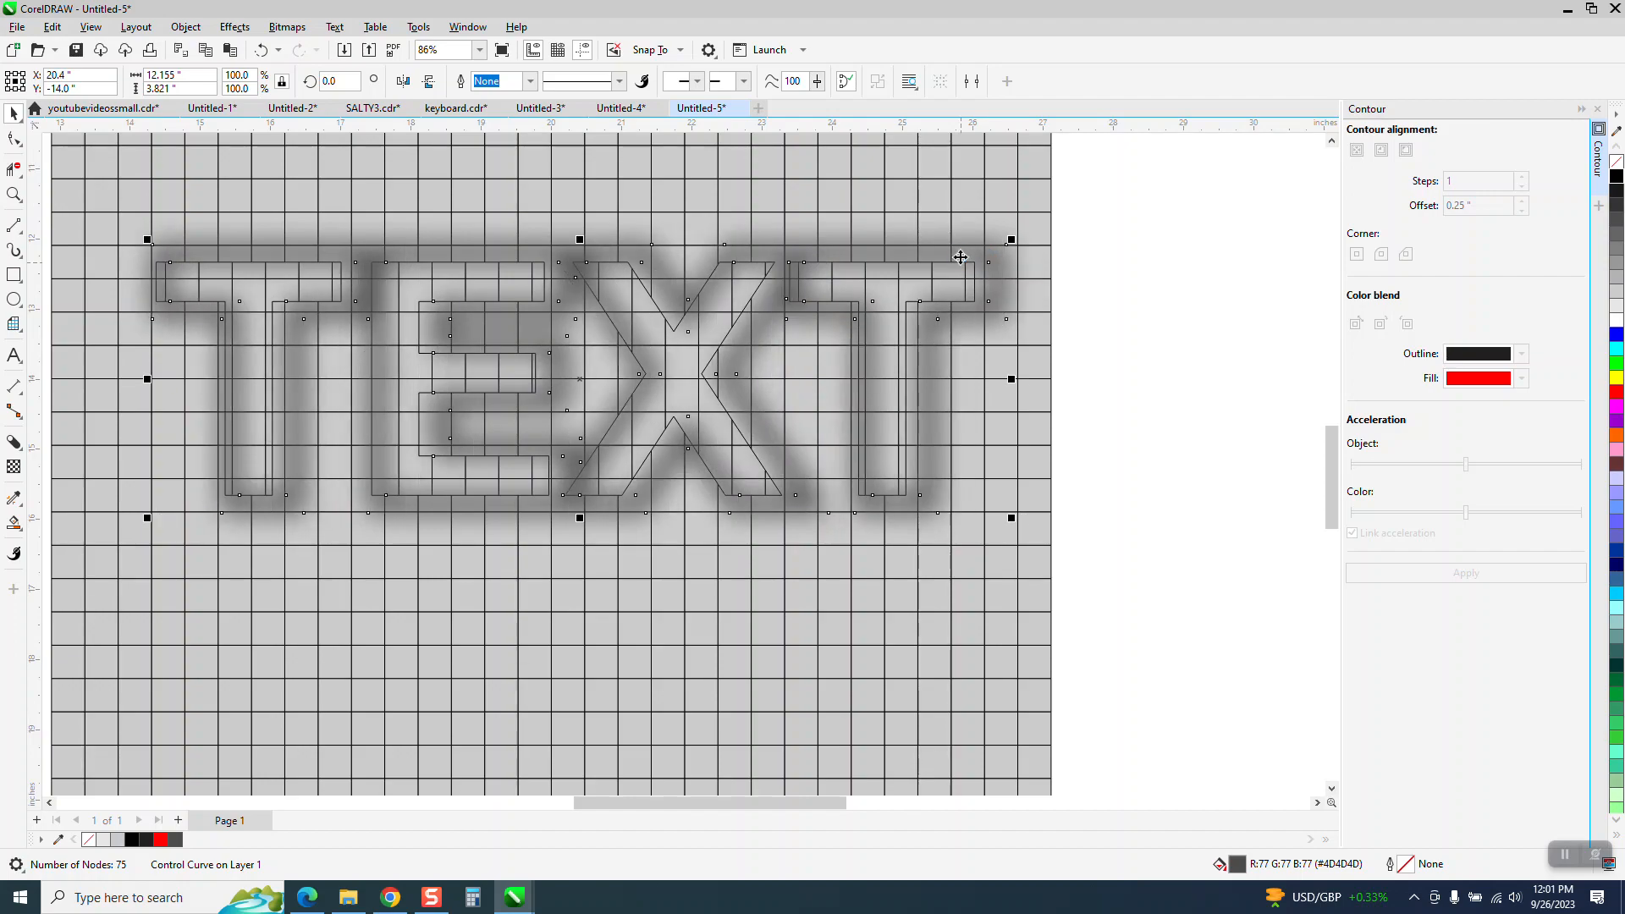
key(Left)
key(Left)
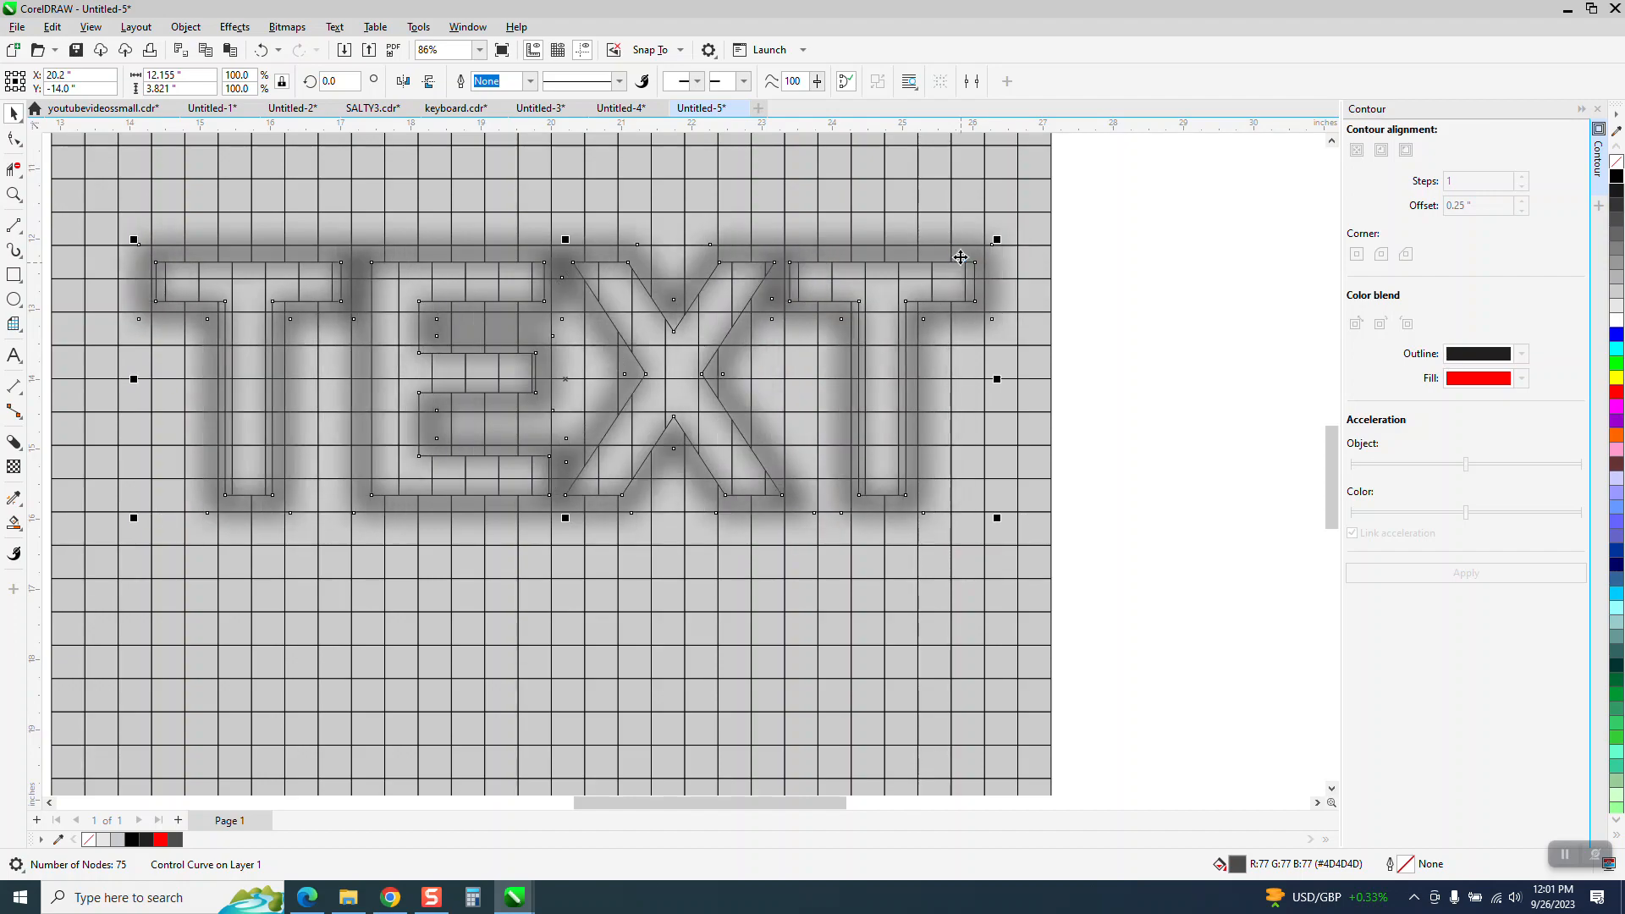
click(1099, 311)
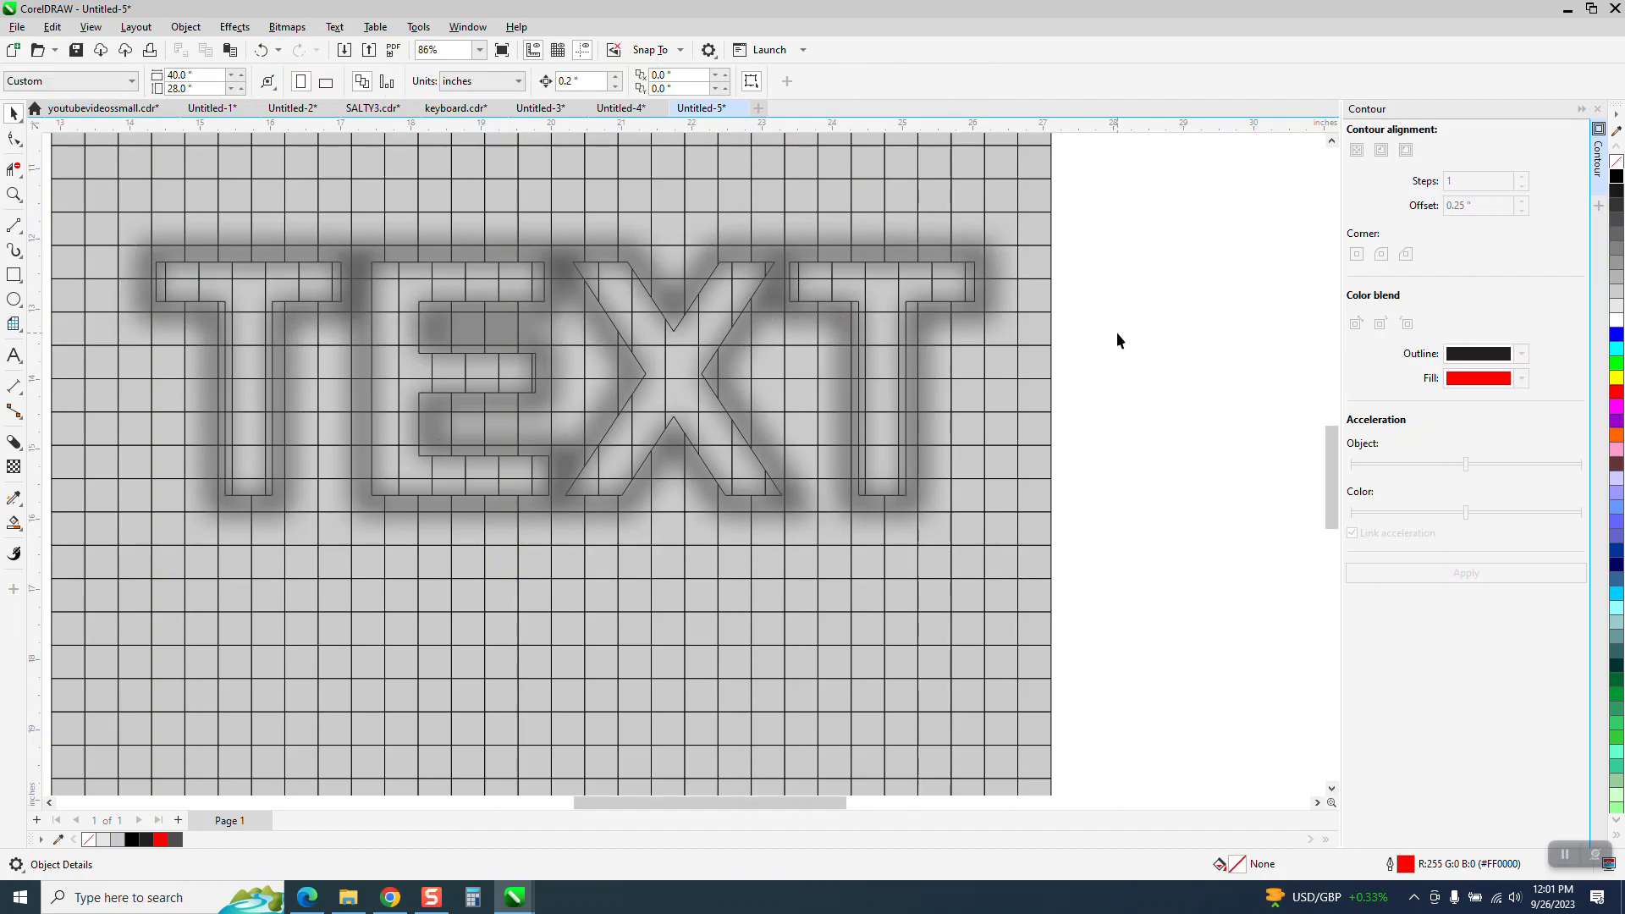
Bring the grid-filled TEXT letters to the front of the page, above their blurred shadow
click(882, 291)
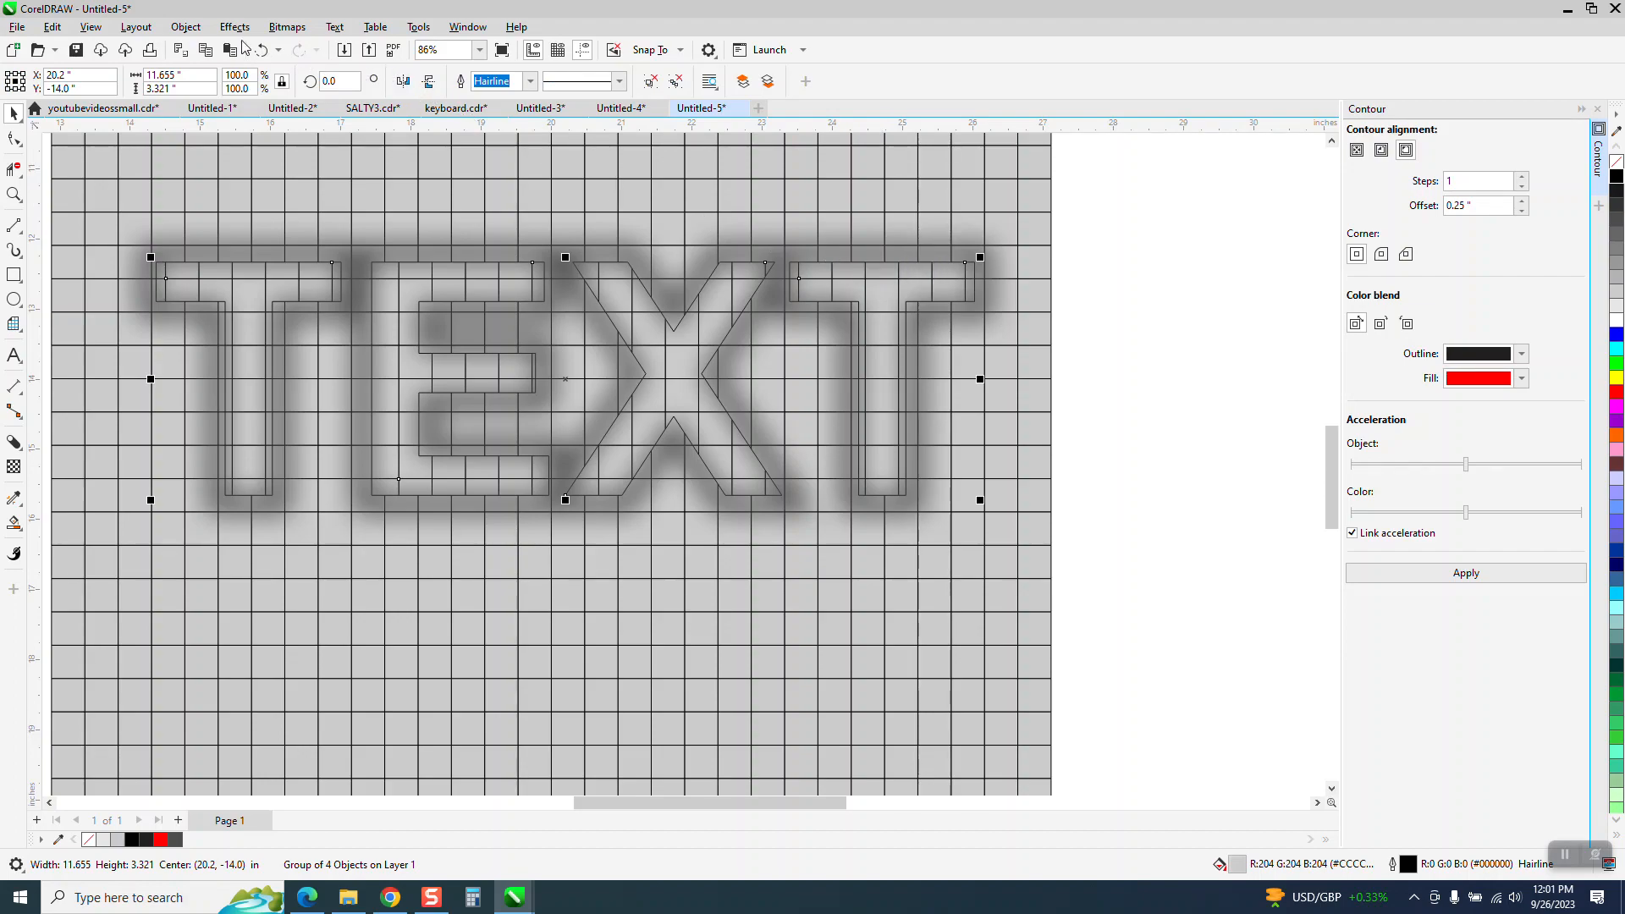
click(186, 27)
mouse_move(212, 296)
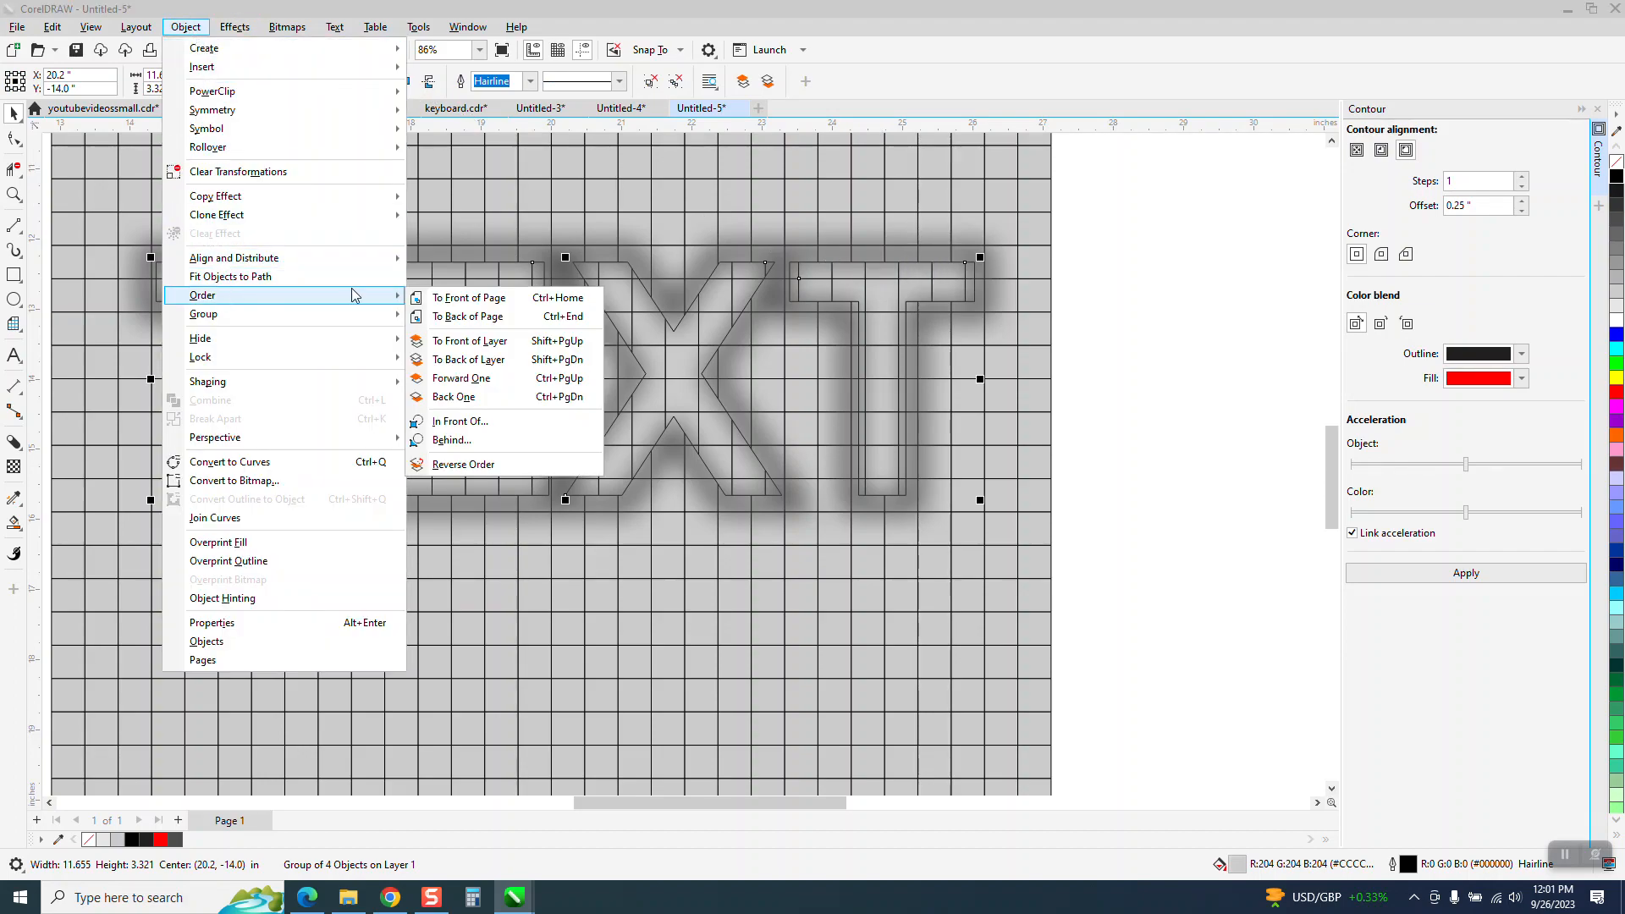
click(482, 295)
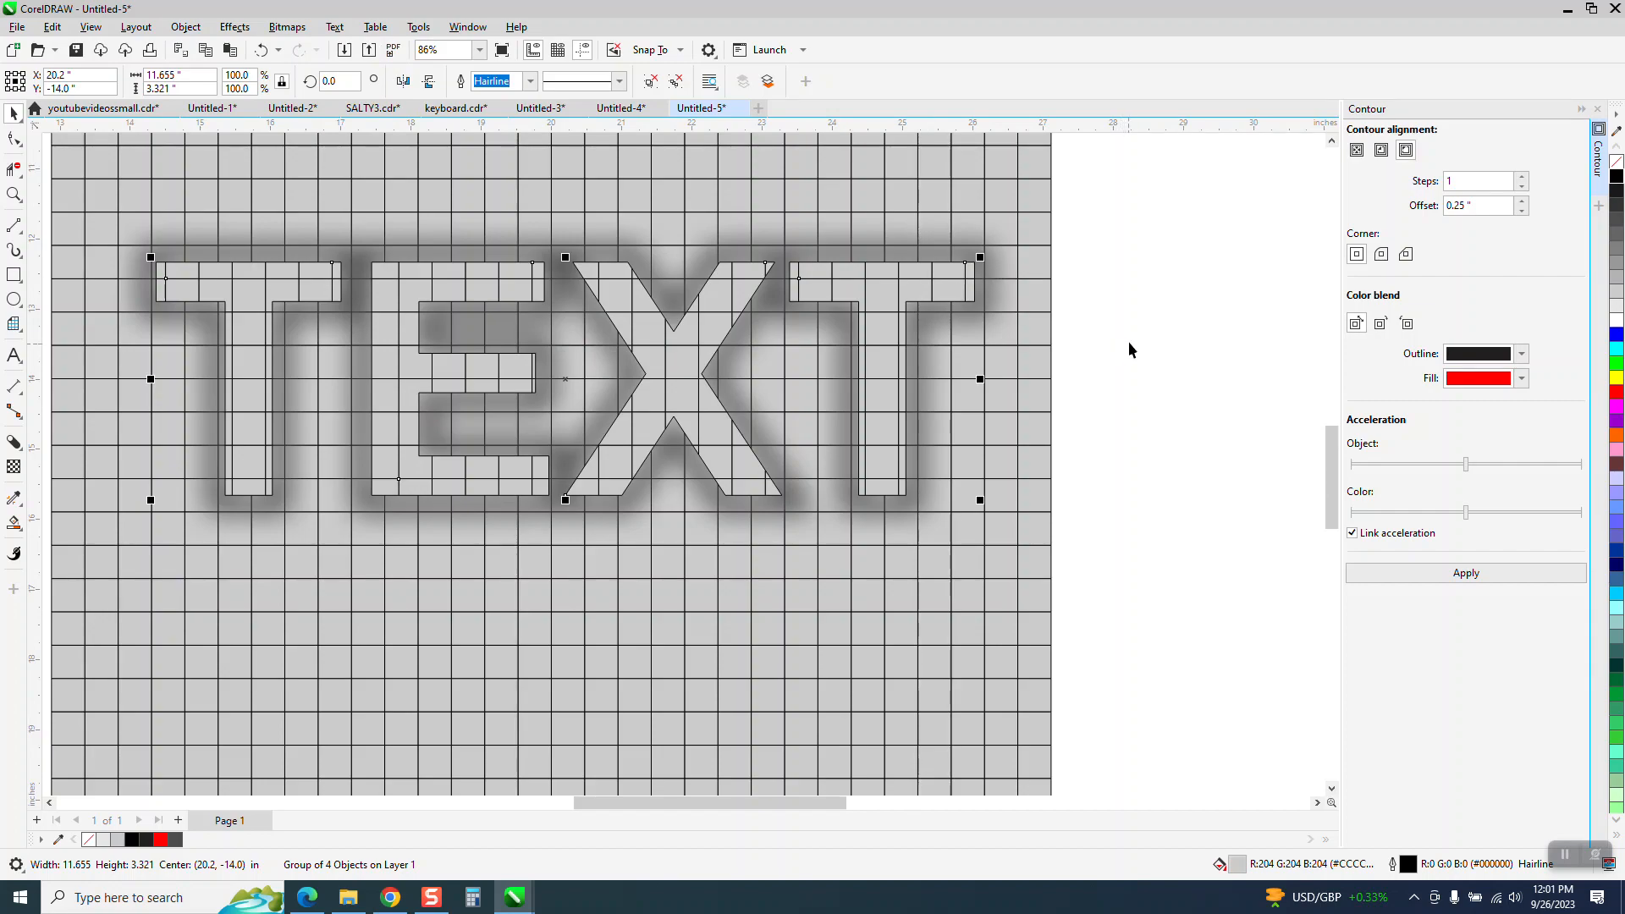
click(1074, 383)
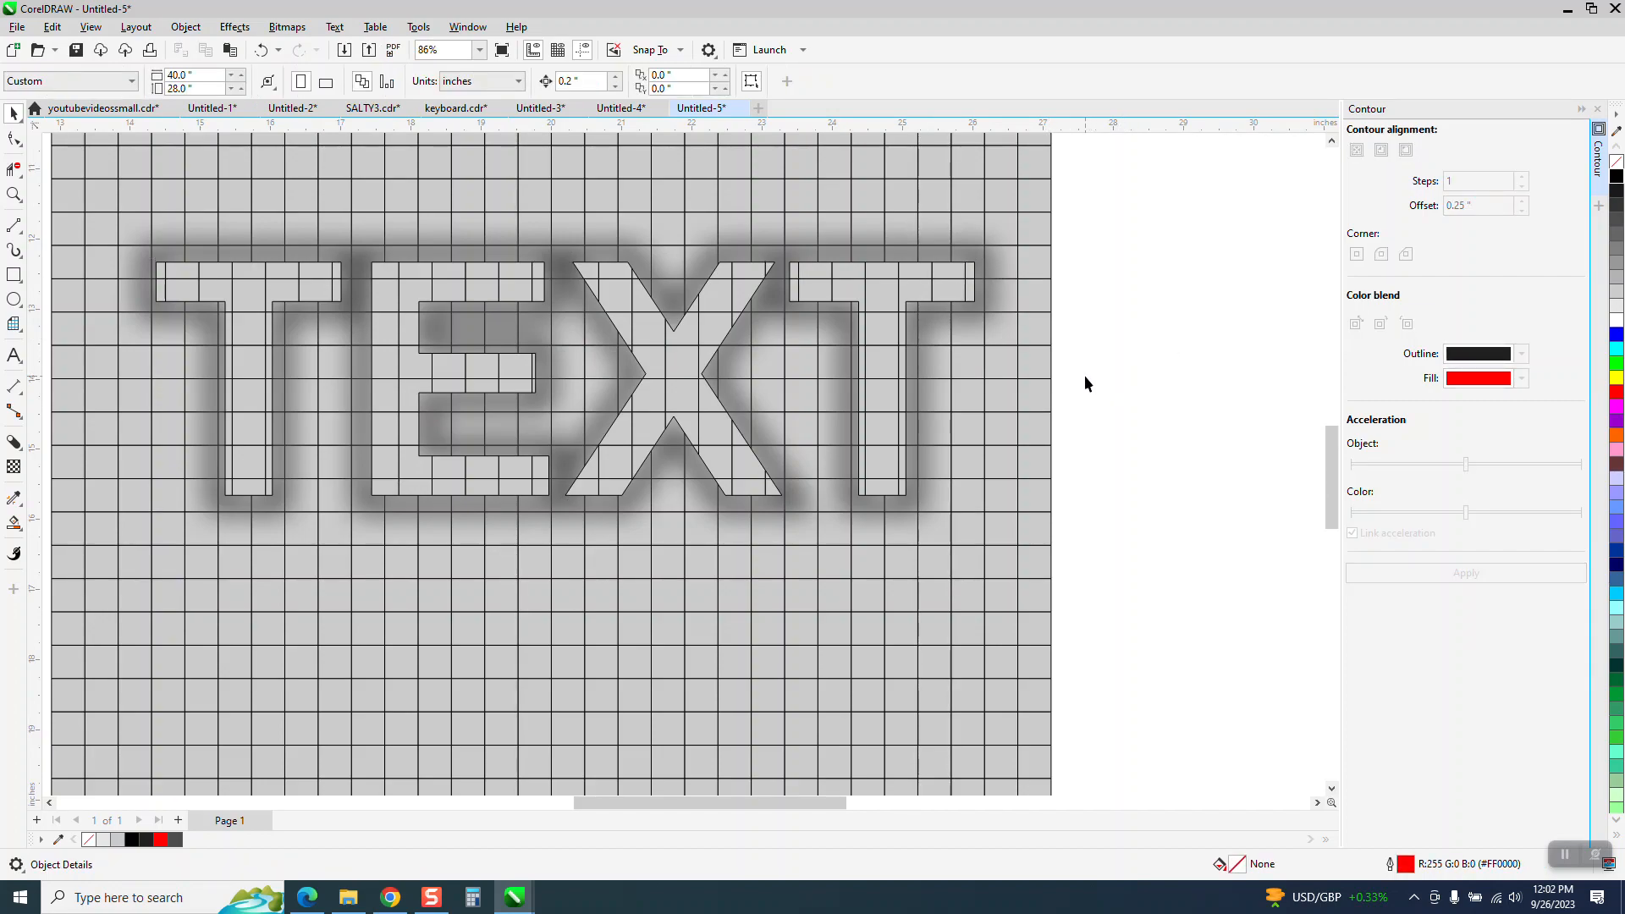
Examine up close how the grid lines in the first T are offset from the background grid and its shadow
scroll(1083, 374, down, 1)
scroll(1074, 376, down, 1)
click(13, 194)
drag(477, 290, 1141, 520)
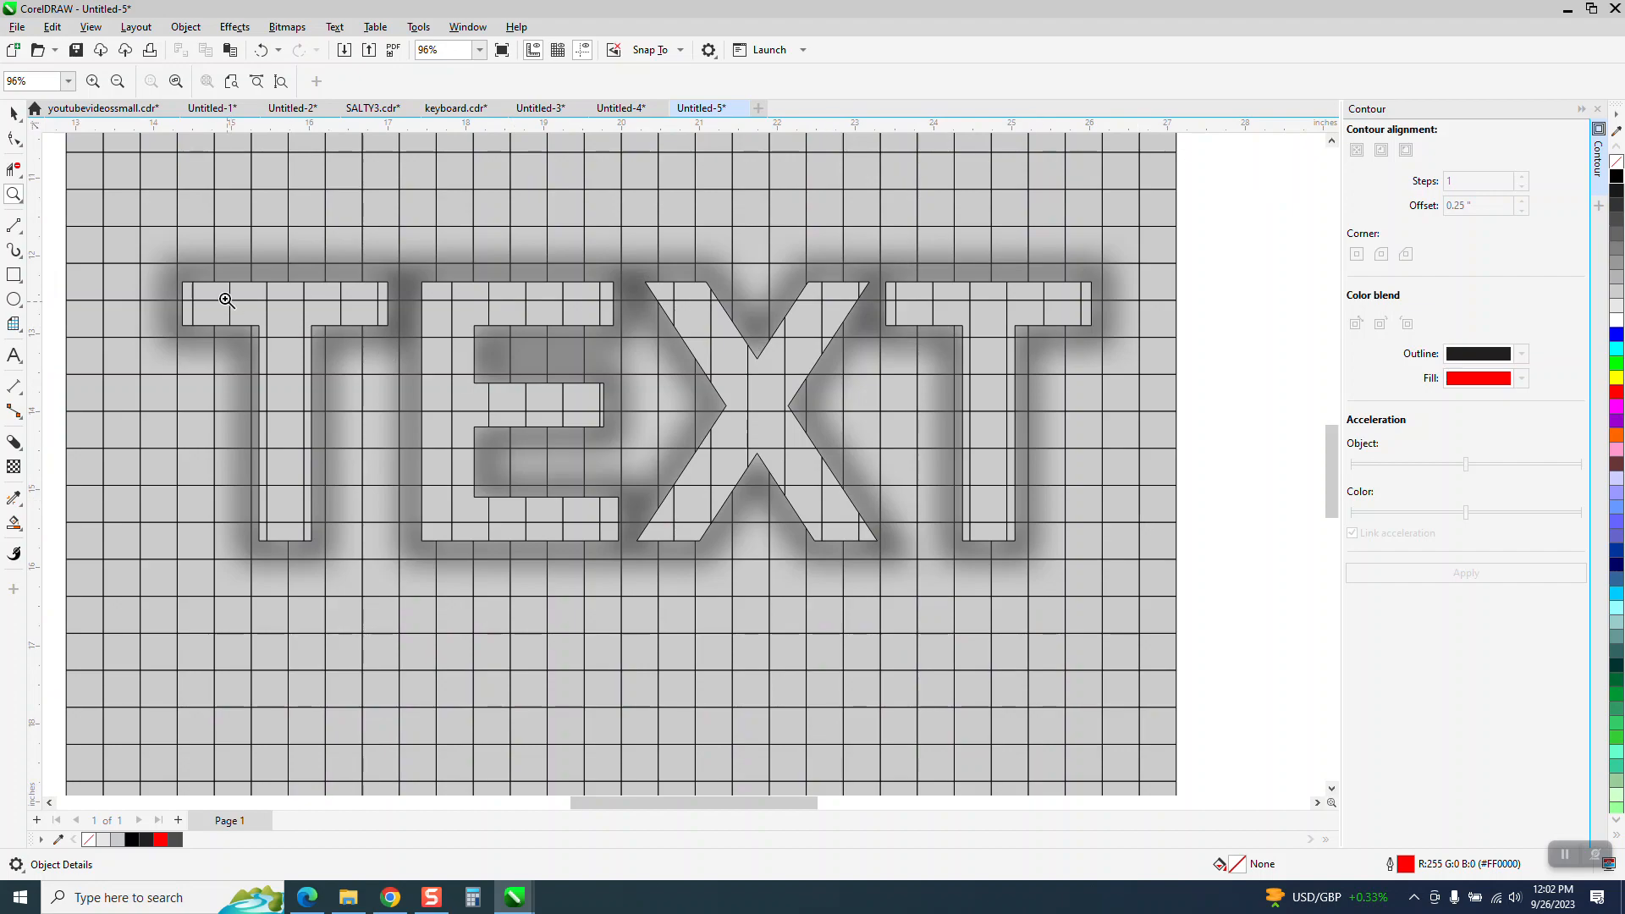
drag(144, 261, 386, 351)
scroll(356, 305, down, 3)
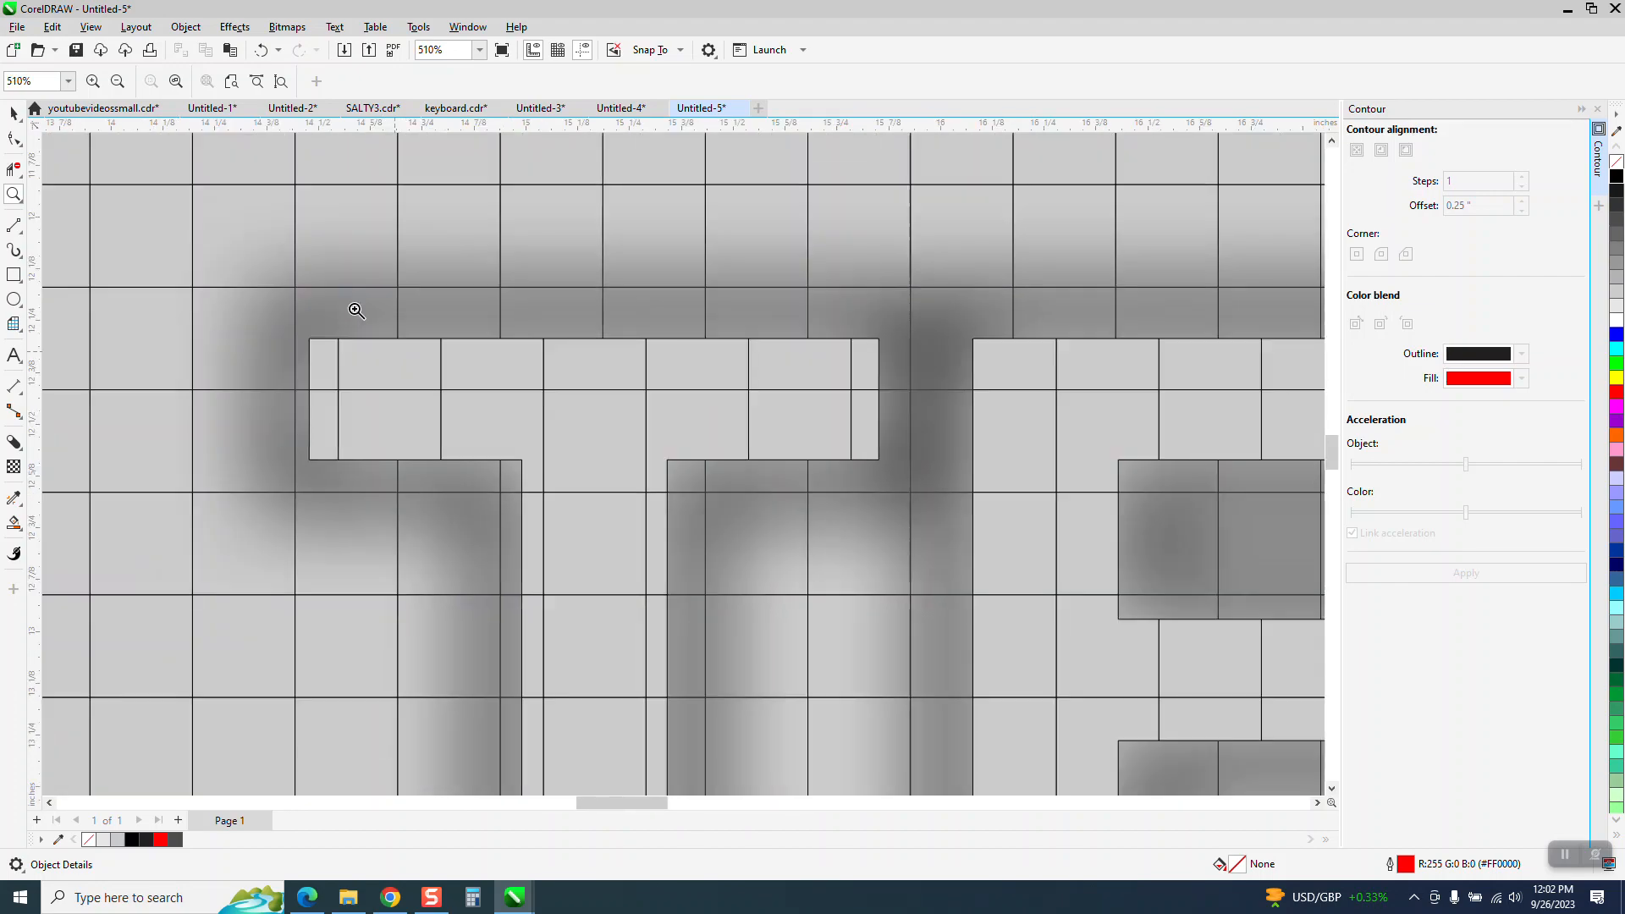
Draw a table of 25 rows and 25 columns, about 3.8 inches square, on the empty area to the right of the grey grid
scroll(534, 359, down, 2)
scroll(522, 347, down, 2)
scroll(522, 347, down, 1)
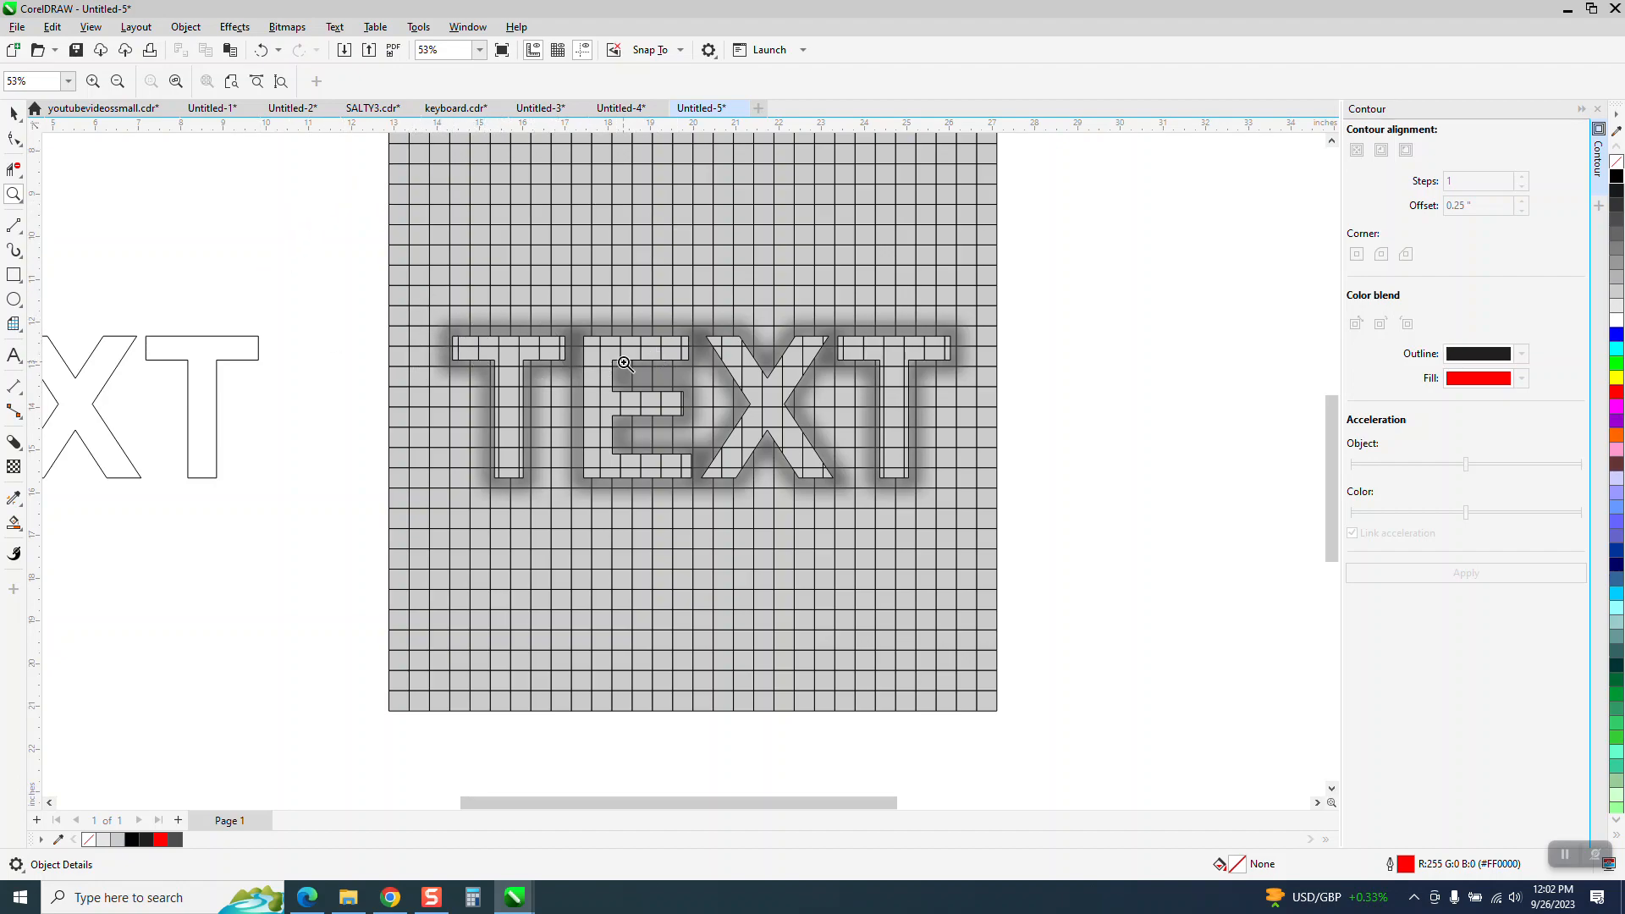
click(21, 332)
click(28, 395)
click(24, 364)
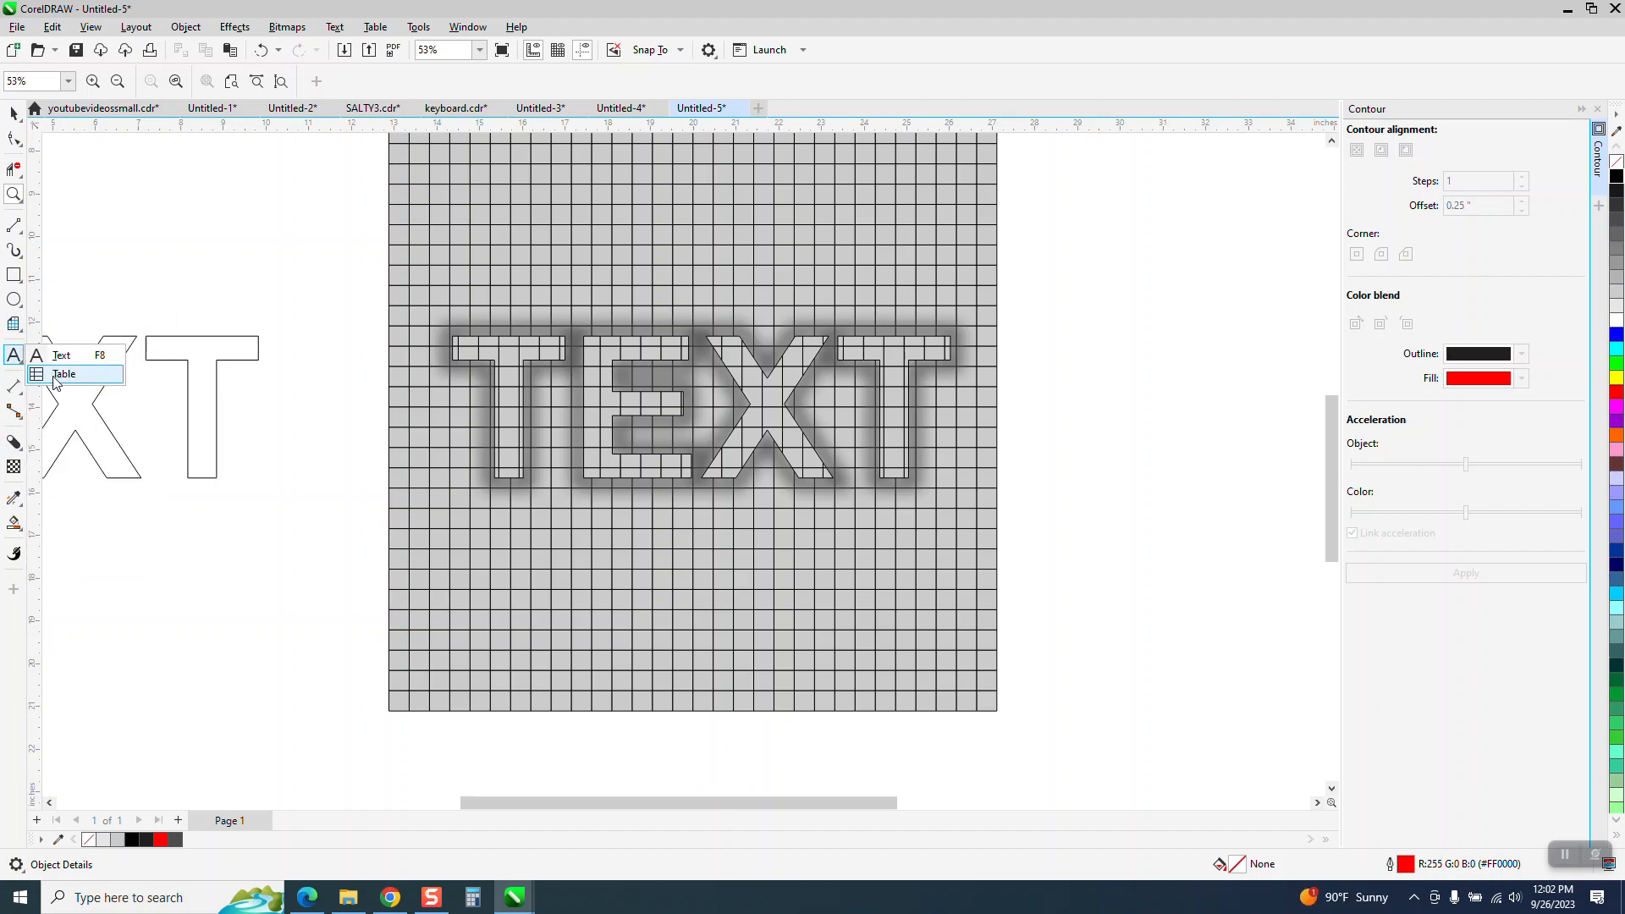
click(55, 377)
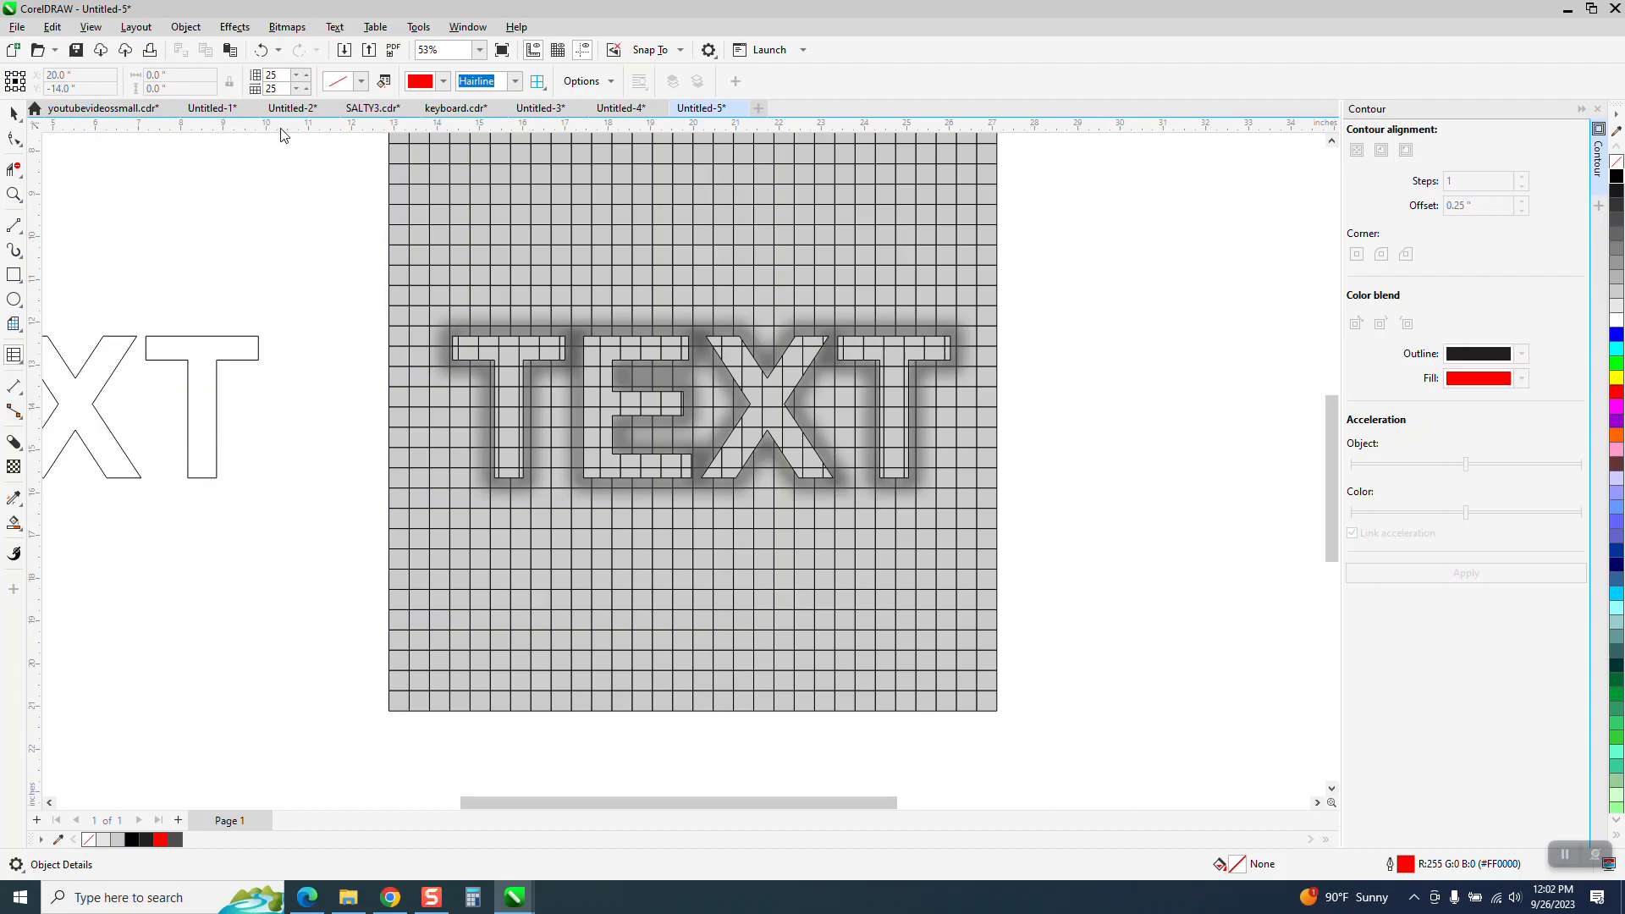
drag(1274, 300, 1112, 462)
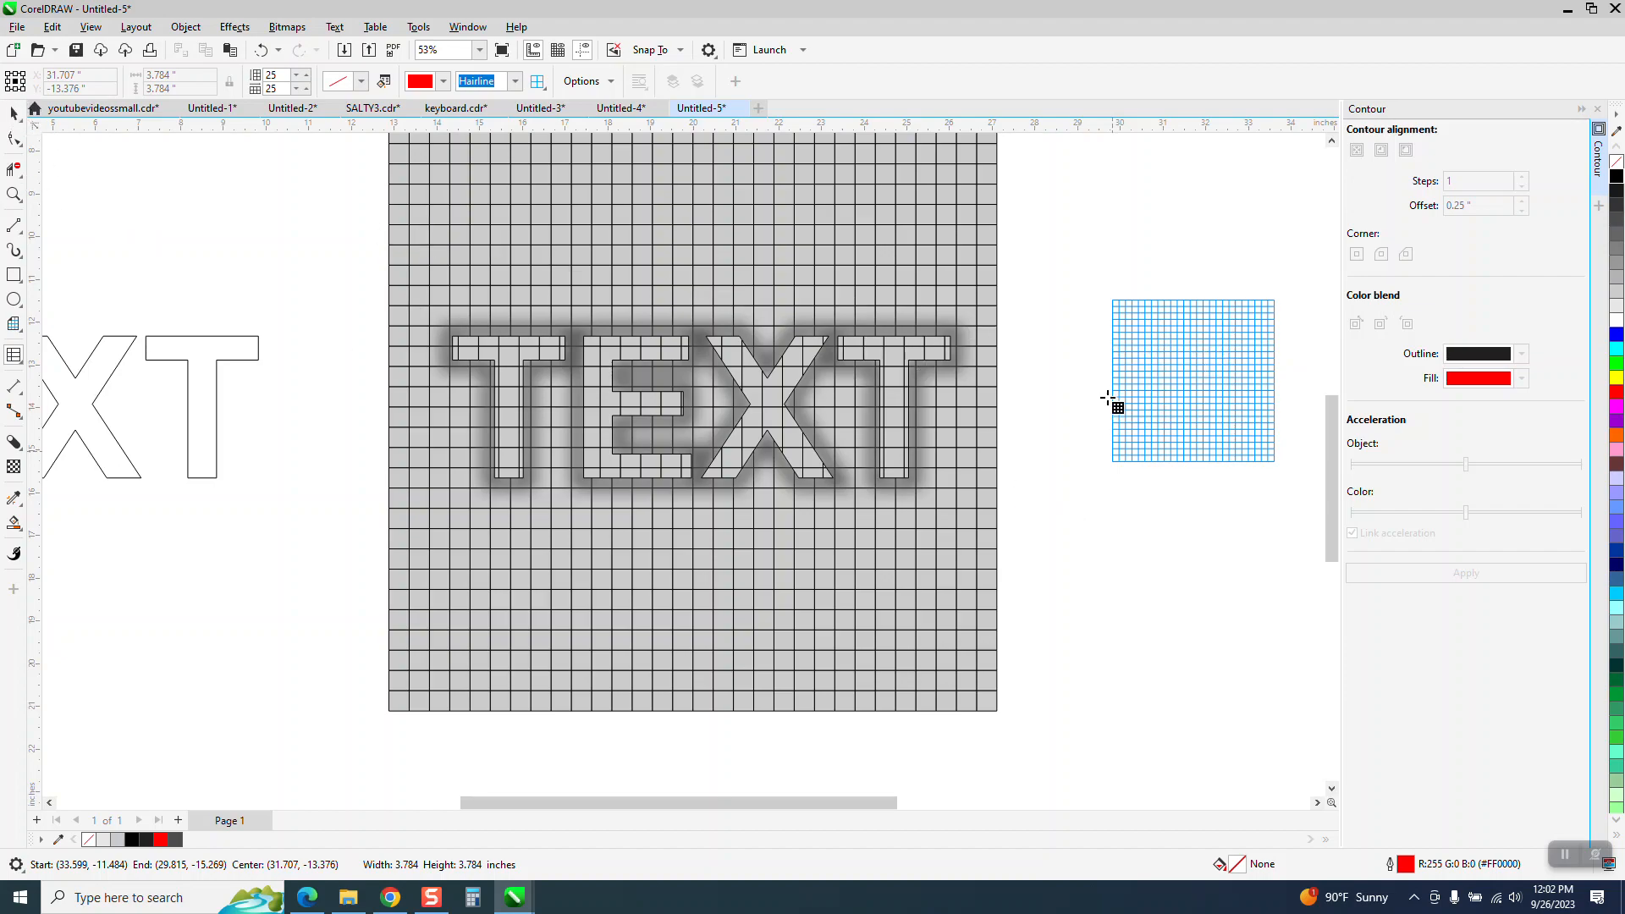
Convert the small red table to curves and try to give it a black outline
click(10, 116)
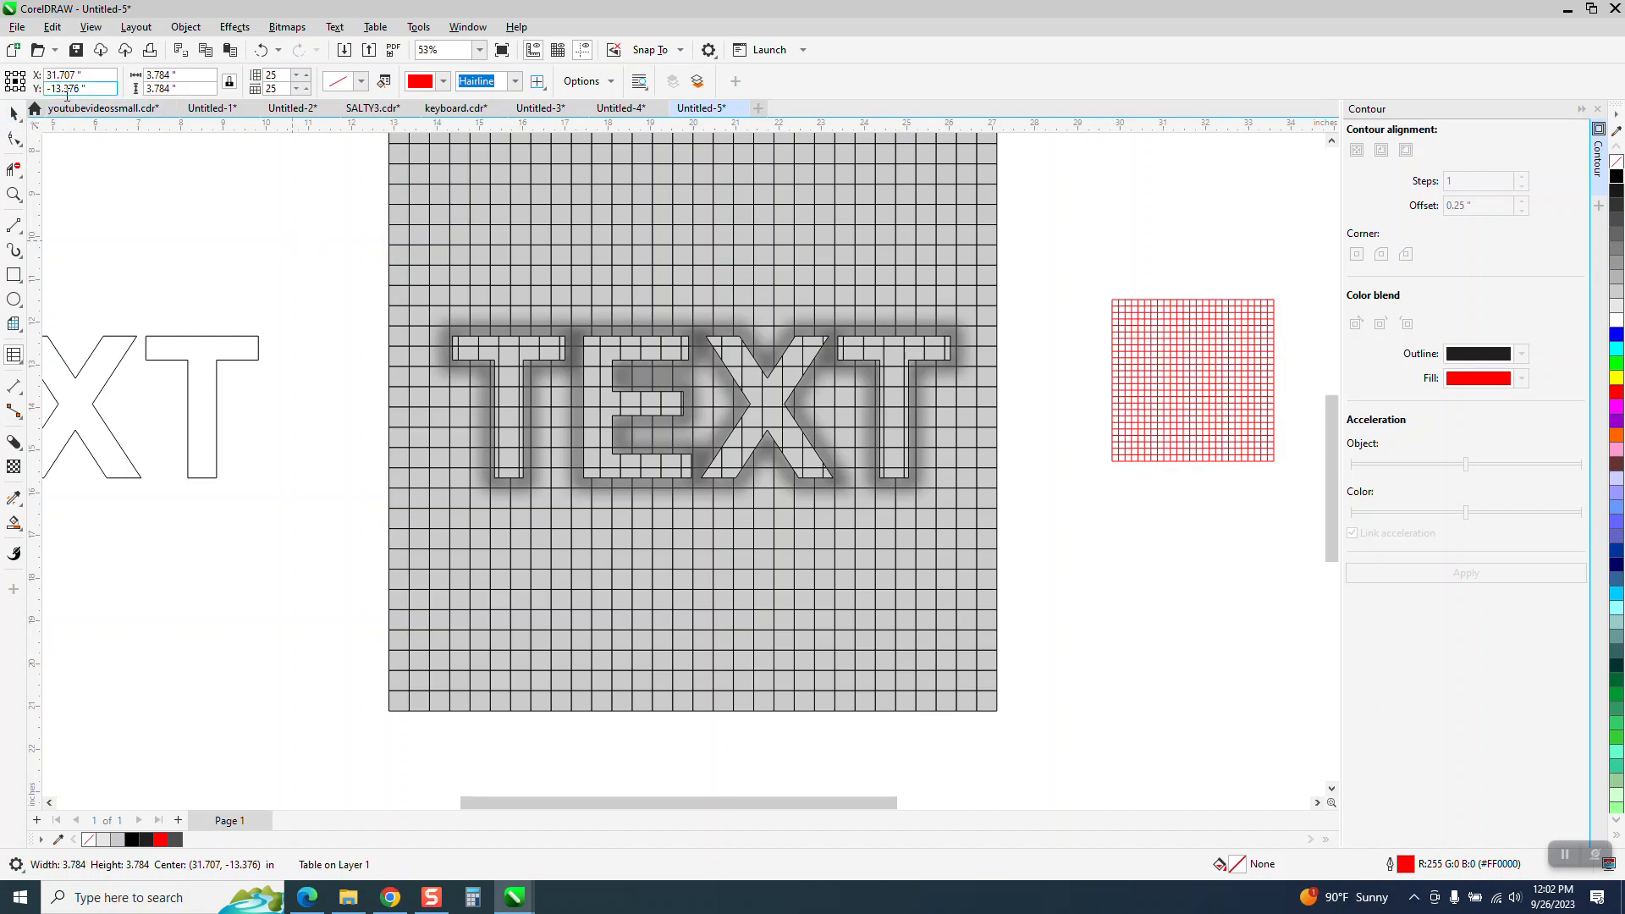
click(184, 27)
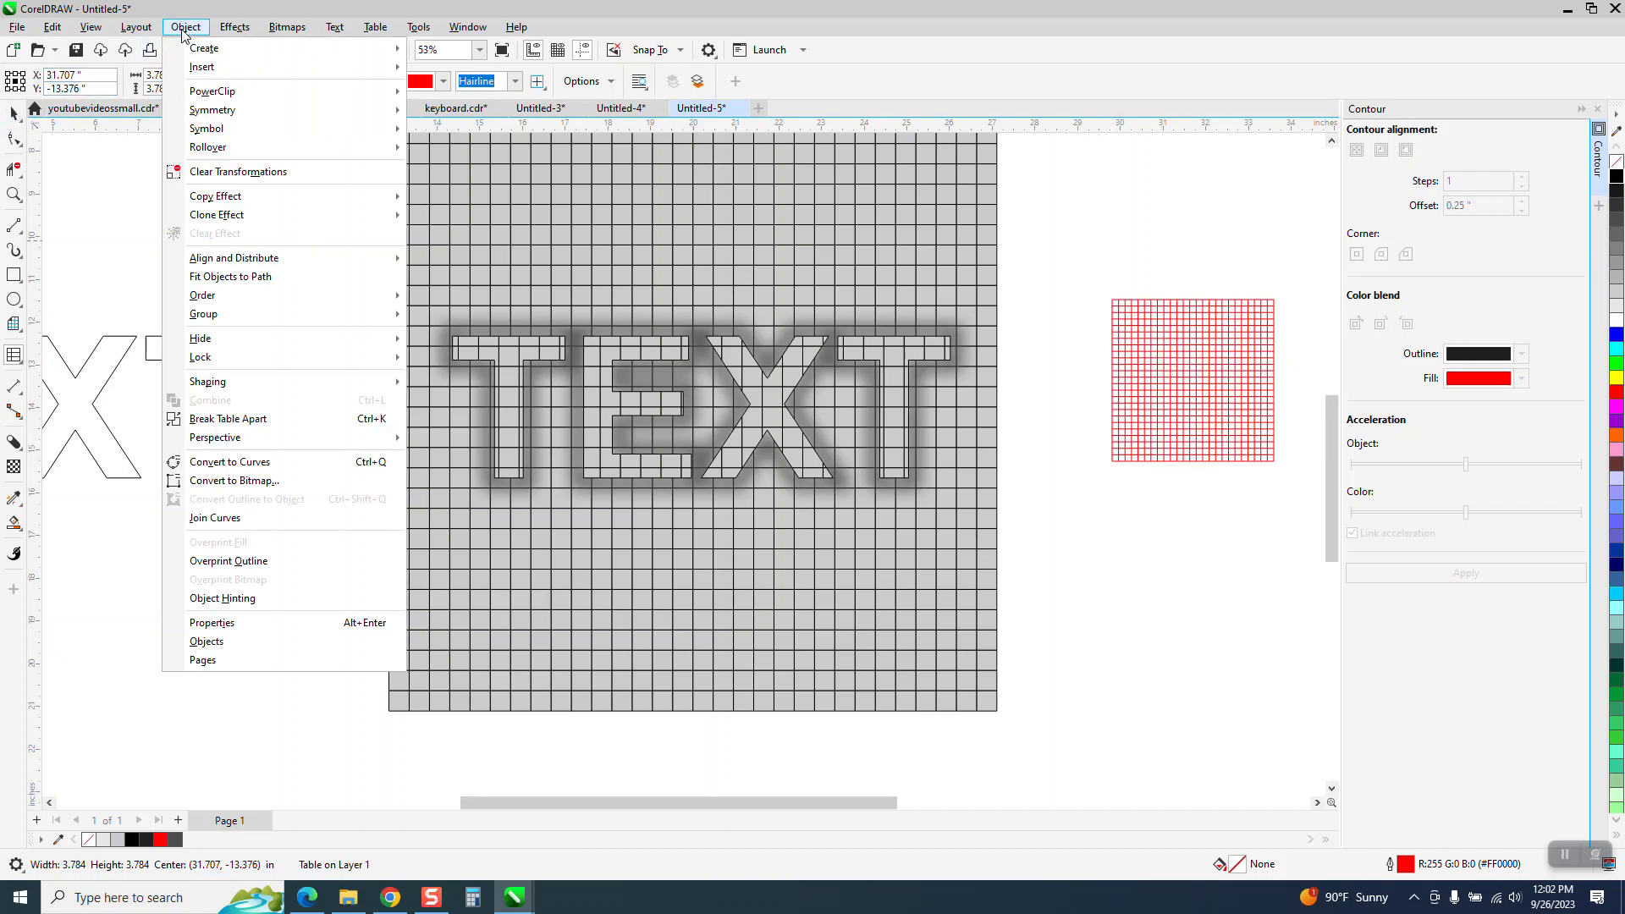
click(230, 463)
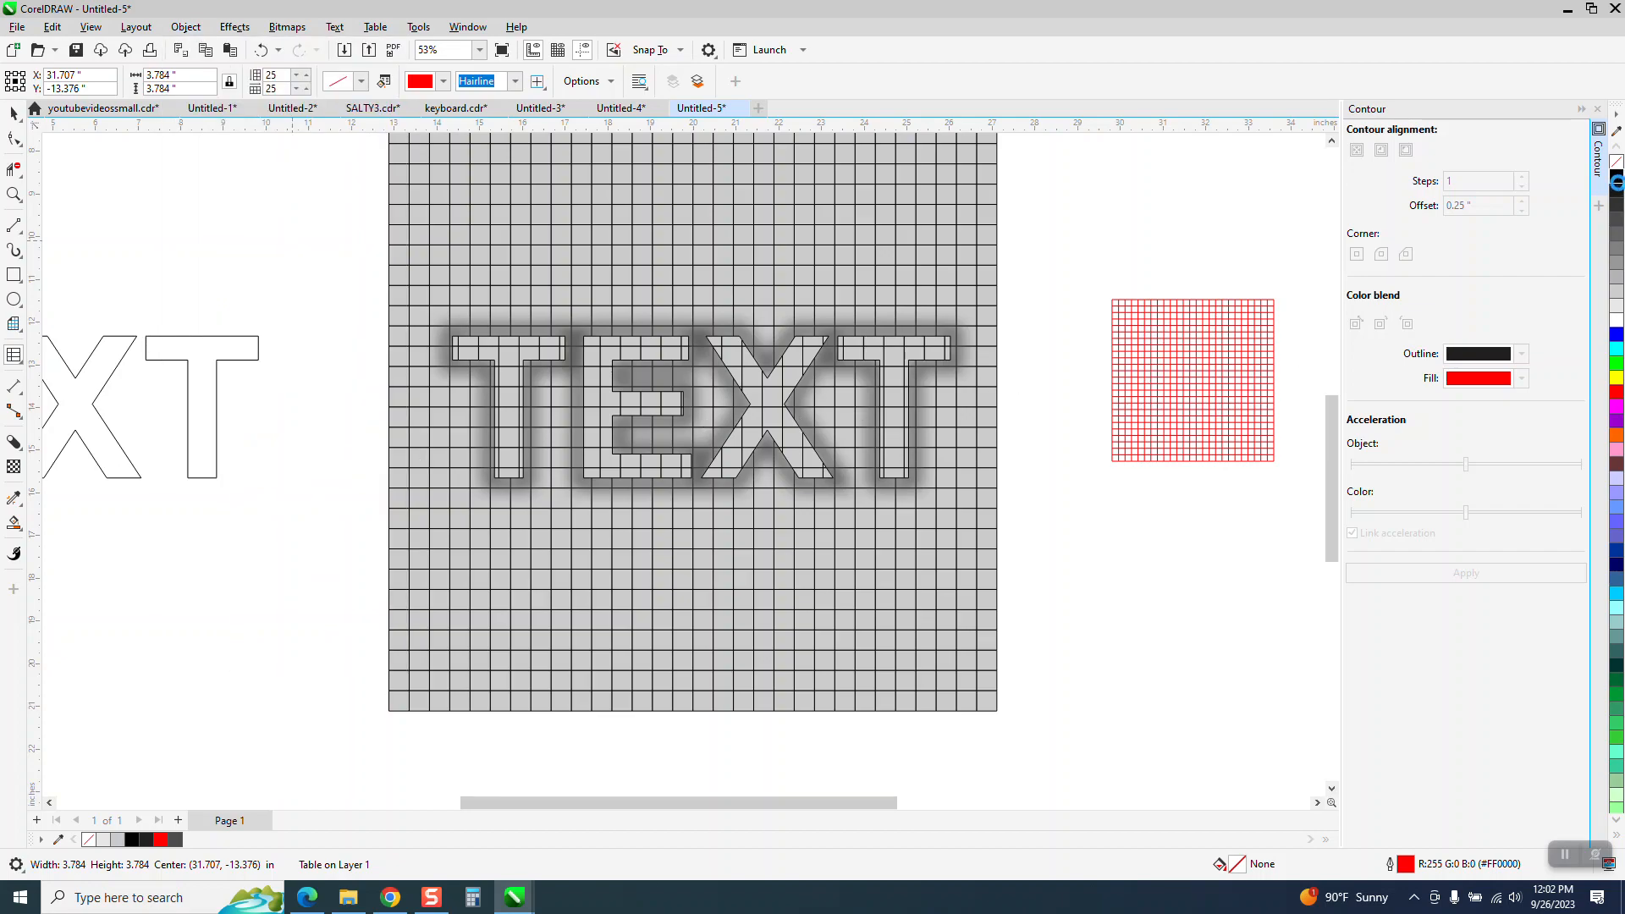
right_click(1618, 185)
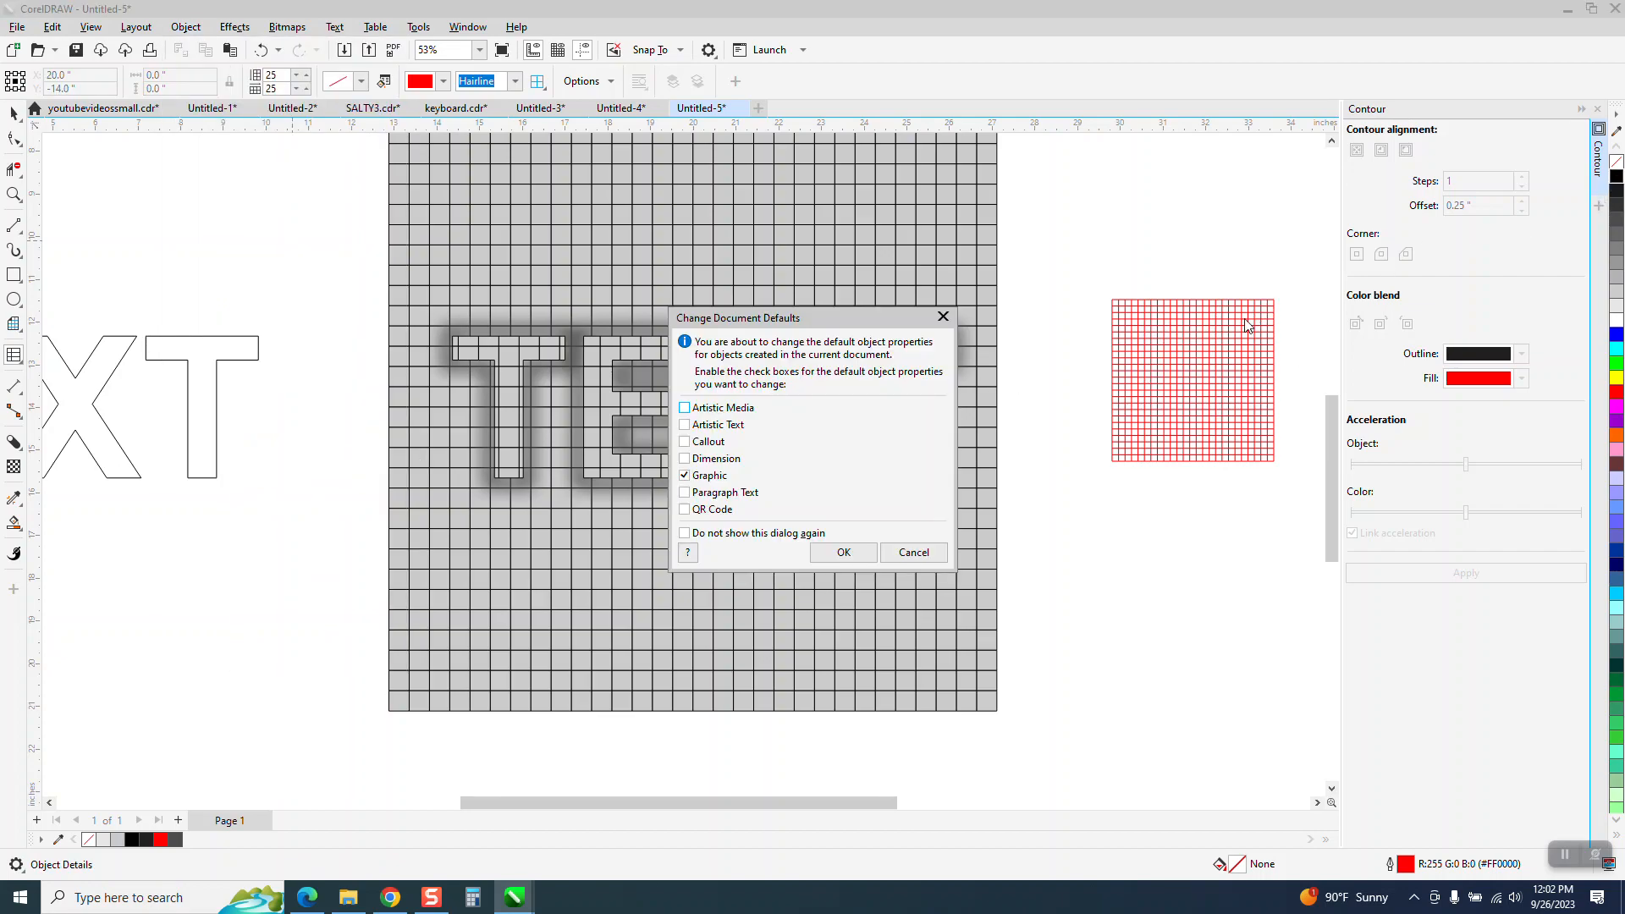
click(914, 551)
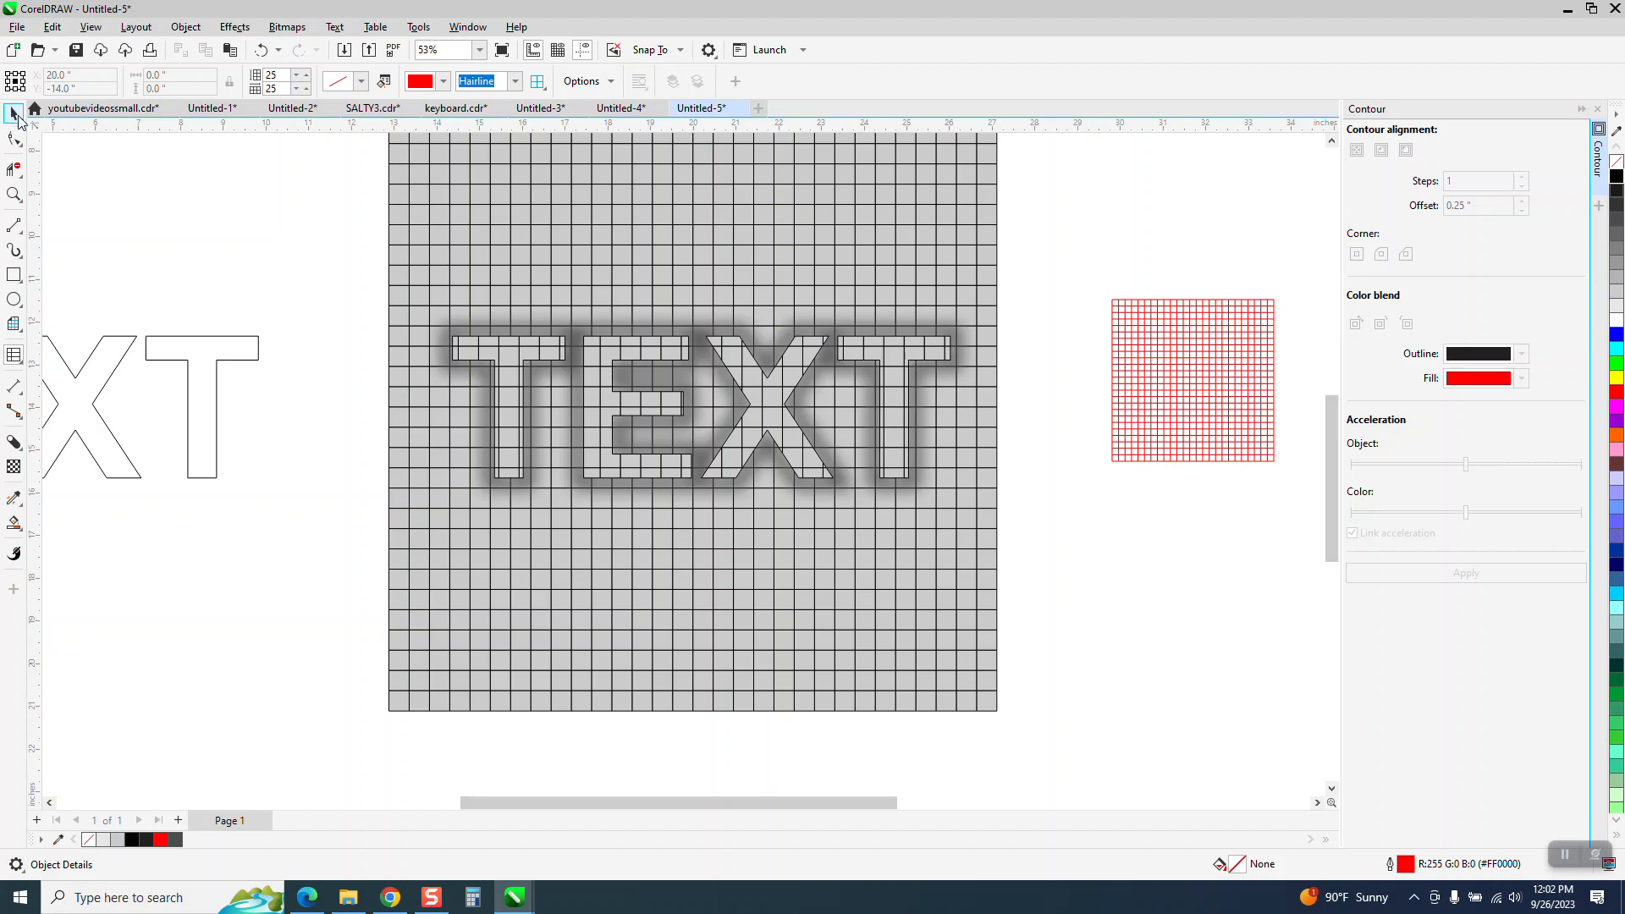
Examine the whole grid-filled TEXT lettering and its blurred shadow up close
click(14, 113)
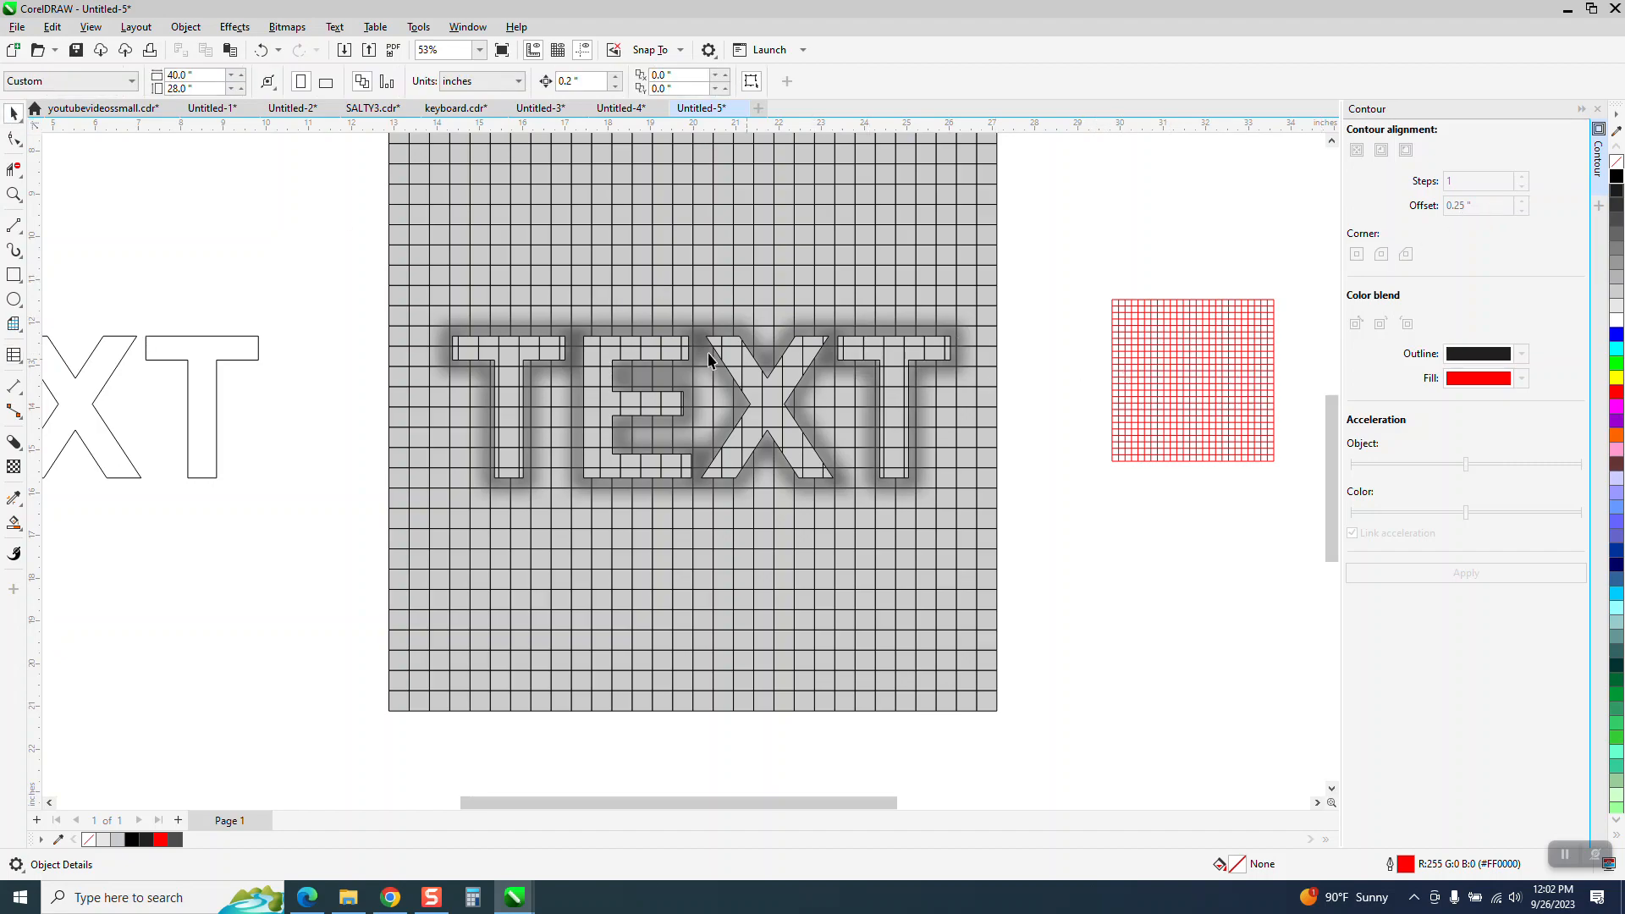
click(13, 194)
drag(418, 311, 1037, 435)
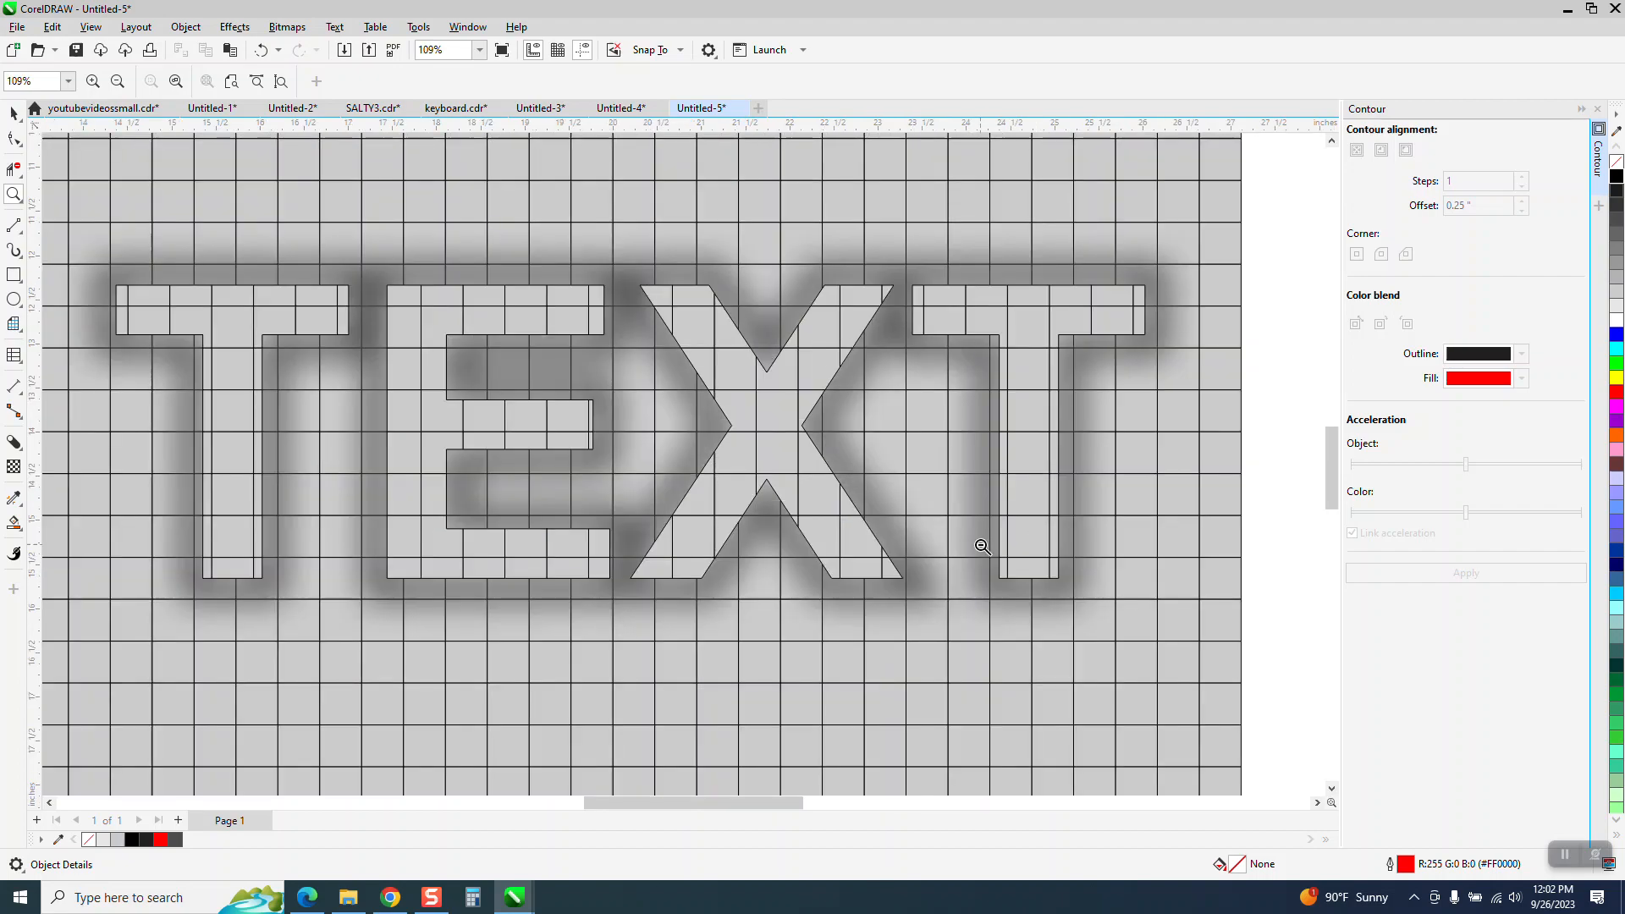